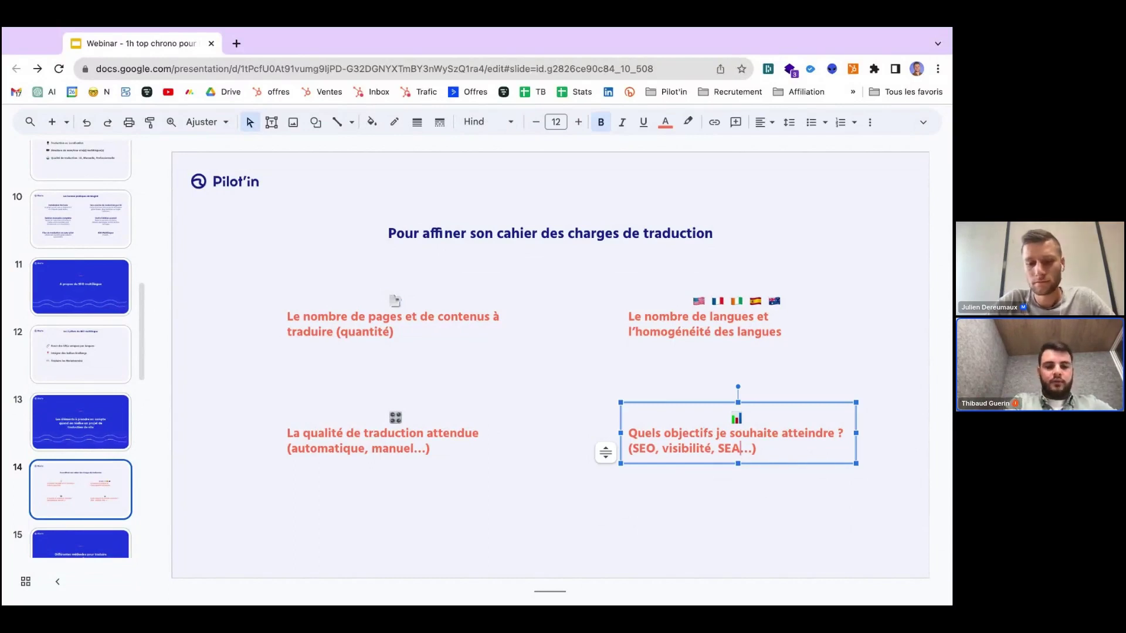
# Step: Add ", tracking" after SEA in the objectives text, and present the slides through to the "Gestion du multilingue" comparison
pyautogui.write(', tracking')
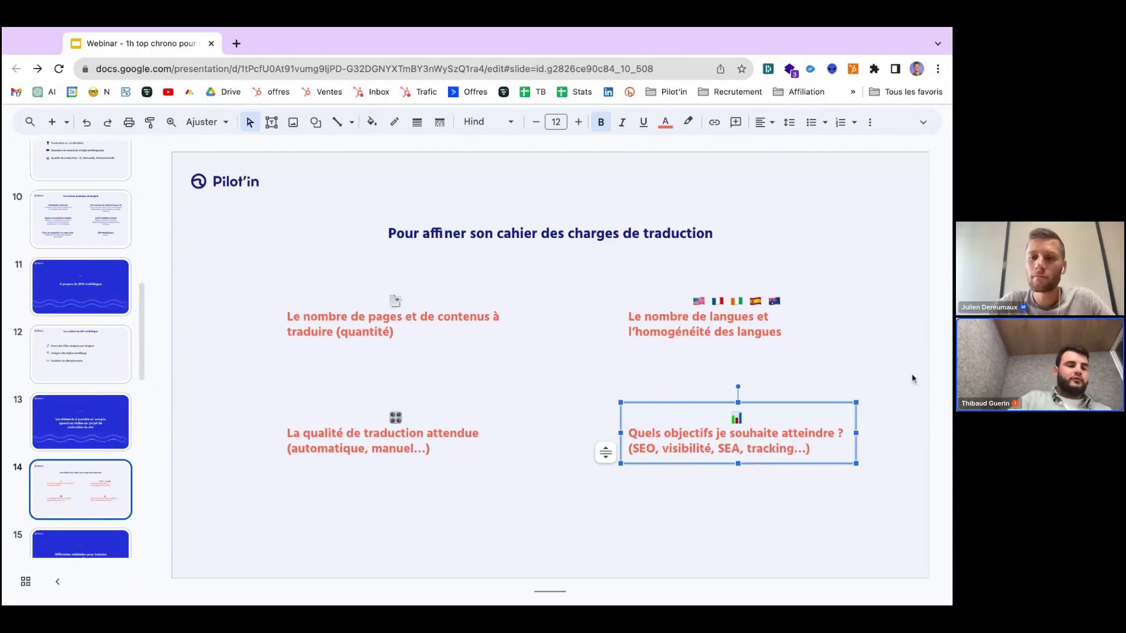
pyautogui.click(923, 122)
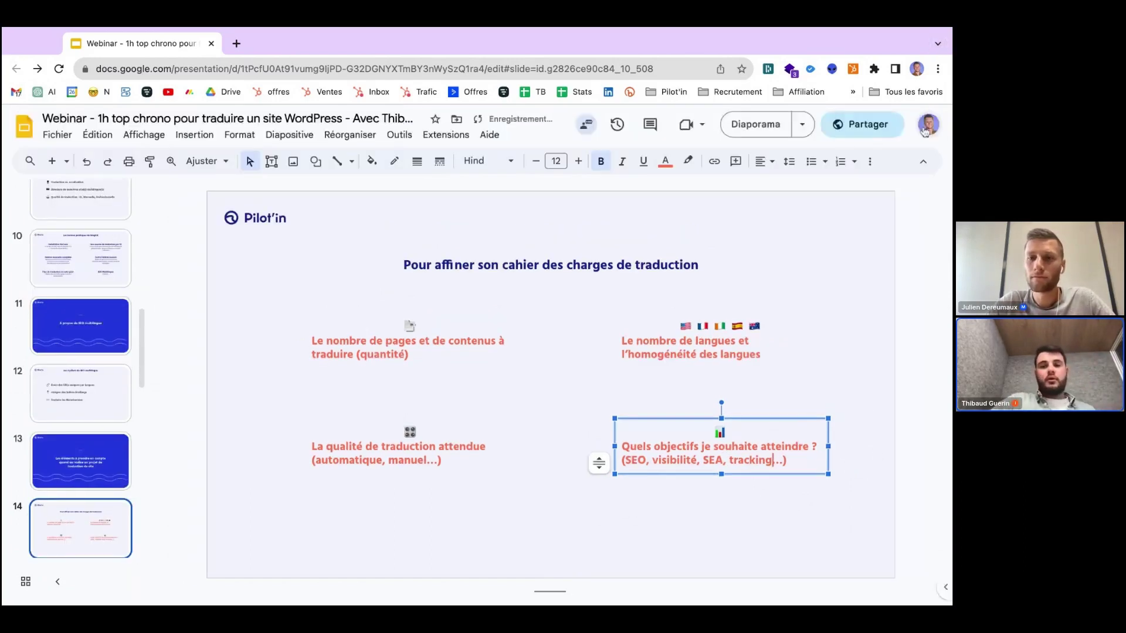
pyautogui.click(770, 124)
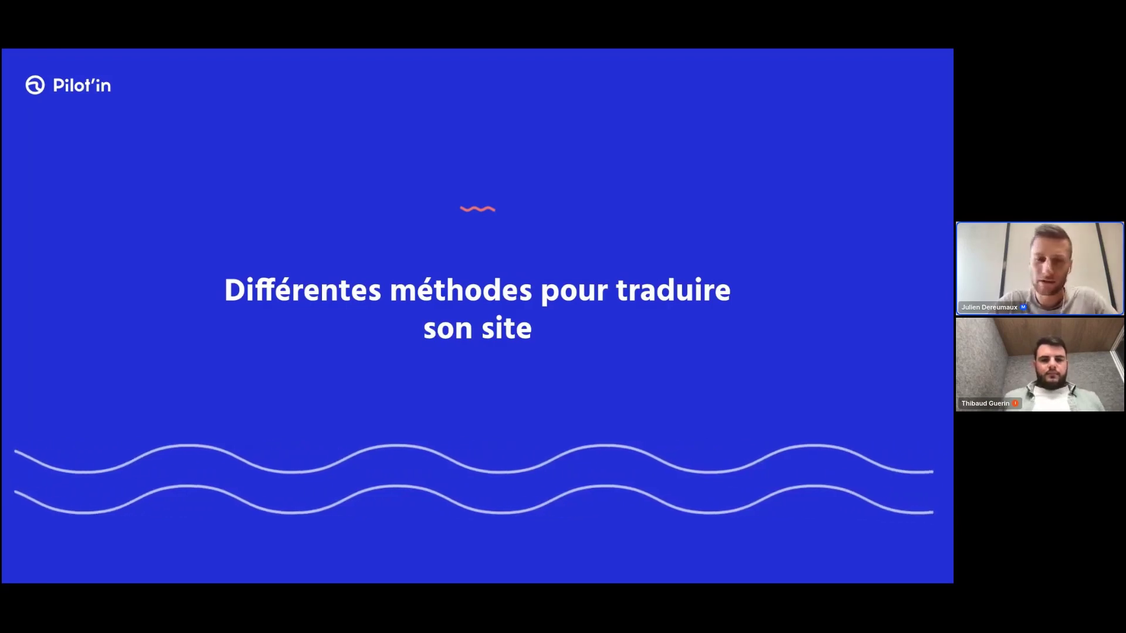
pyautogui.press('Right')
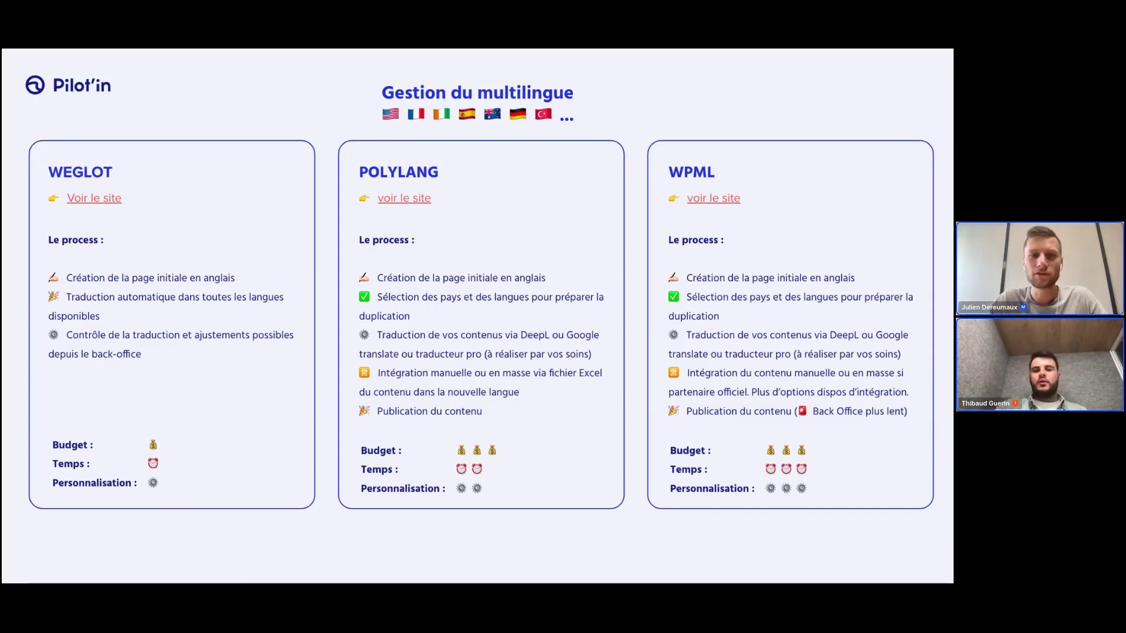
pyautogui.press('Escape')
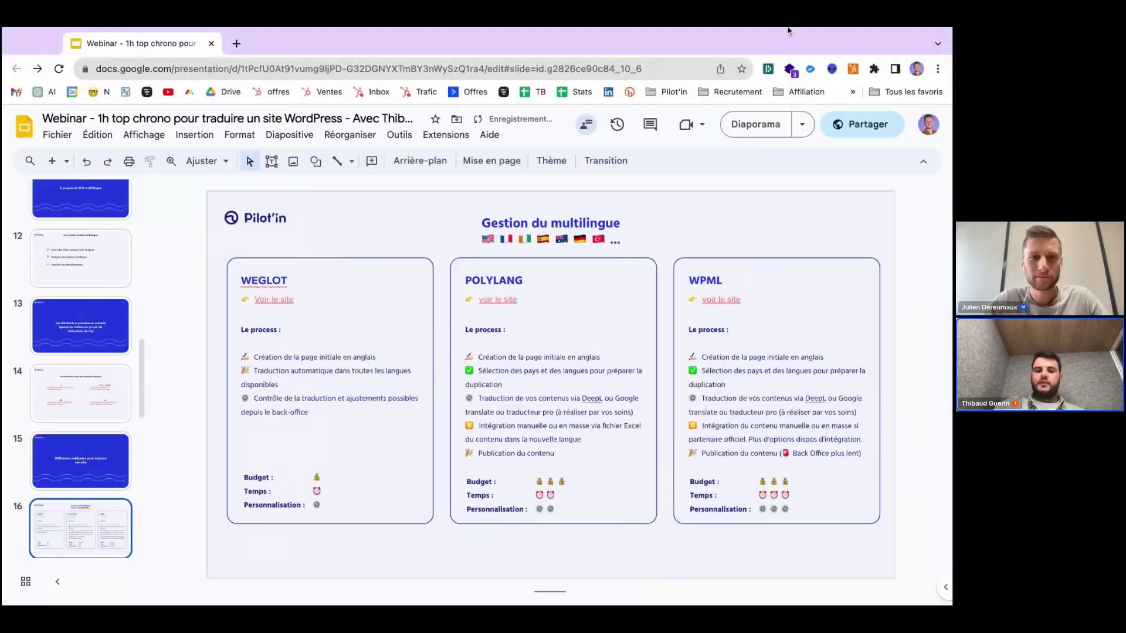
# Step: Search the web for "weglot tarifs" in a new tab and open Weglot's French pricing page
pyautogui.click(236, 43)
pyautogui.write('we')
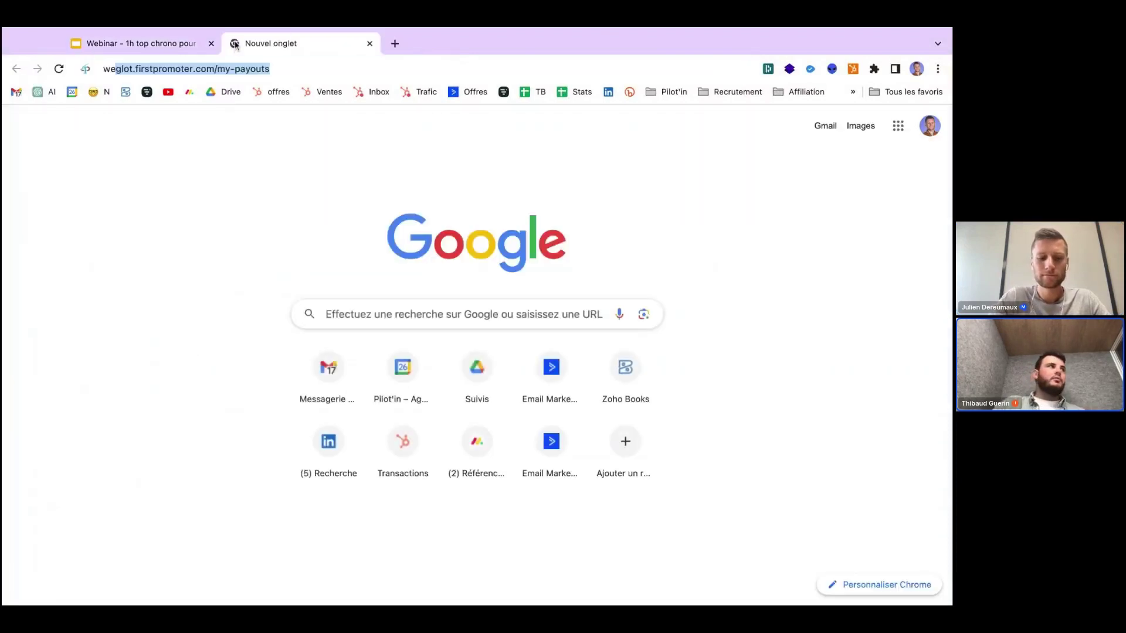
pyautogui.write('glot tarifs')
pyautogui.press('Return')
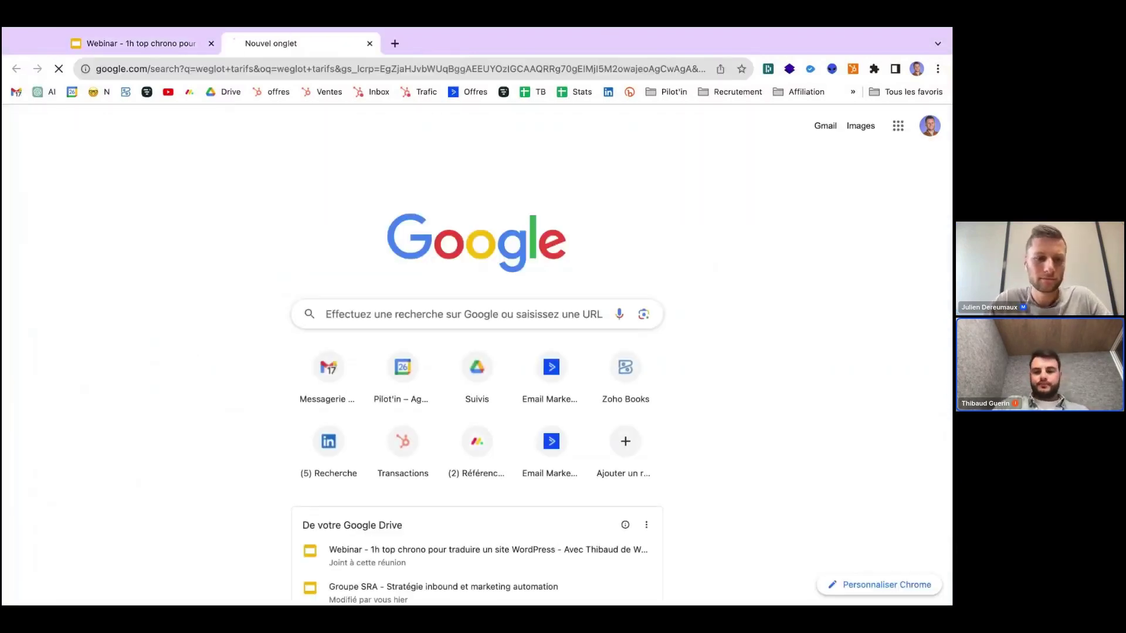
pyautogui.scroll(-5, 240, 497)
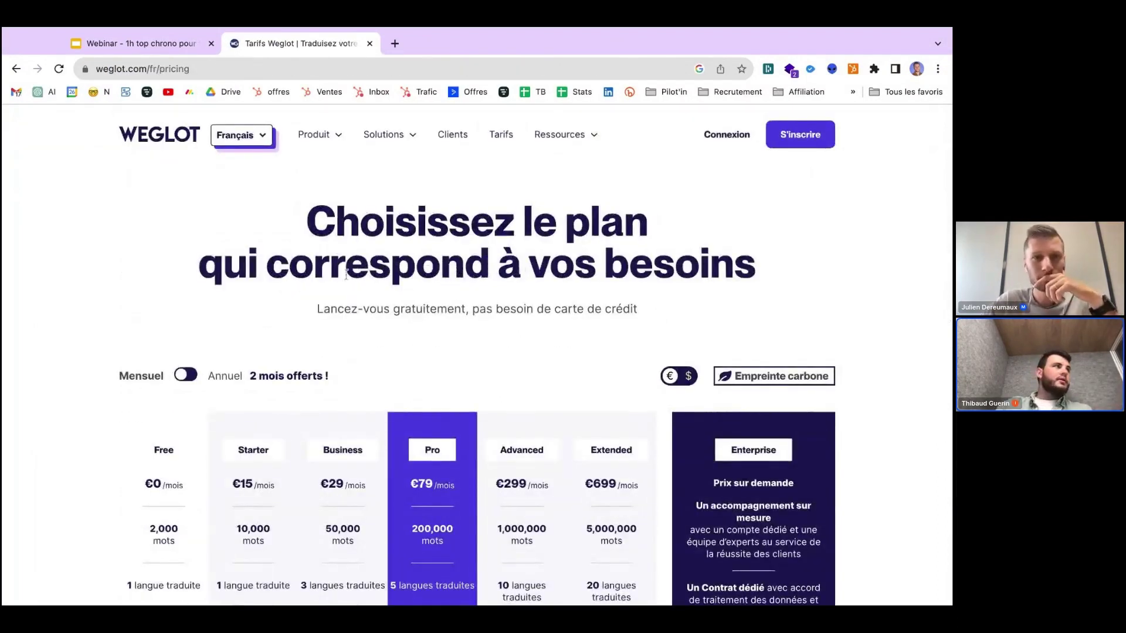
# Step: Search the web for "polylang tarif" in another new tab and open Polylang's Products page
pyautogui.click(394, 44)
pyautogui.write('poly')
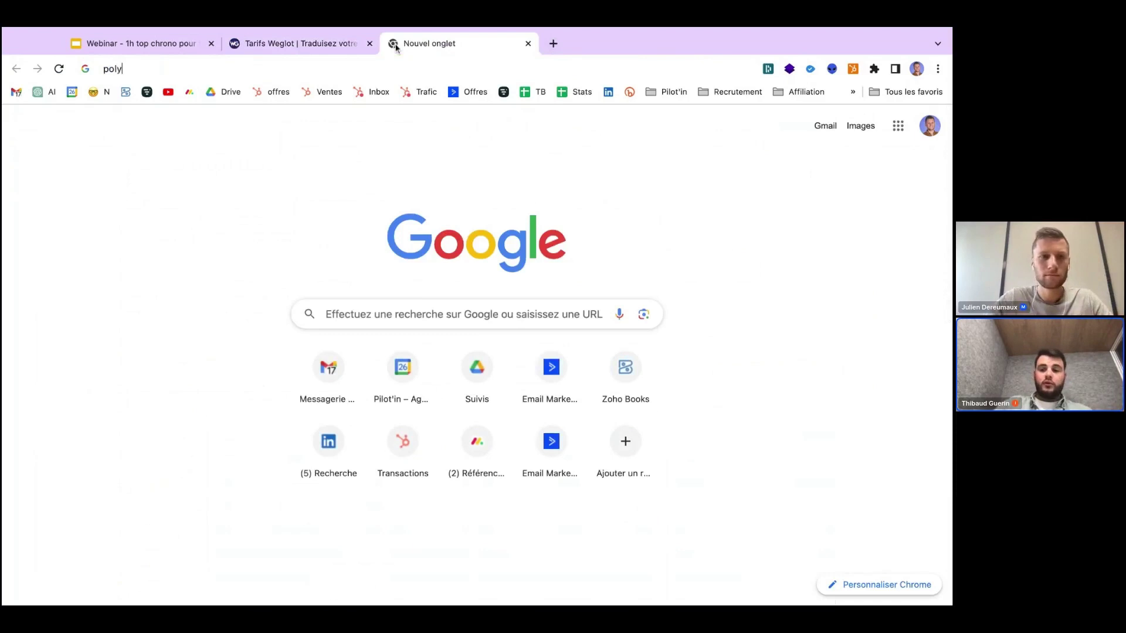
pyautogui.write('lang tarif')
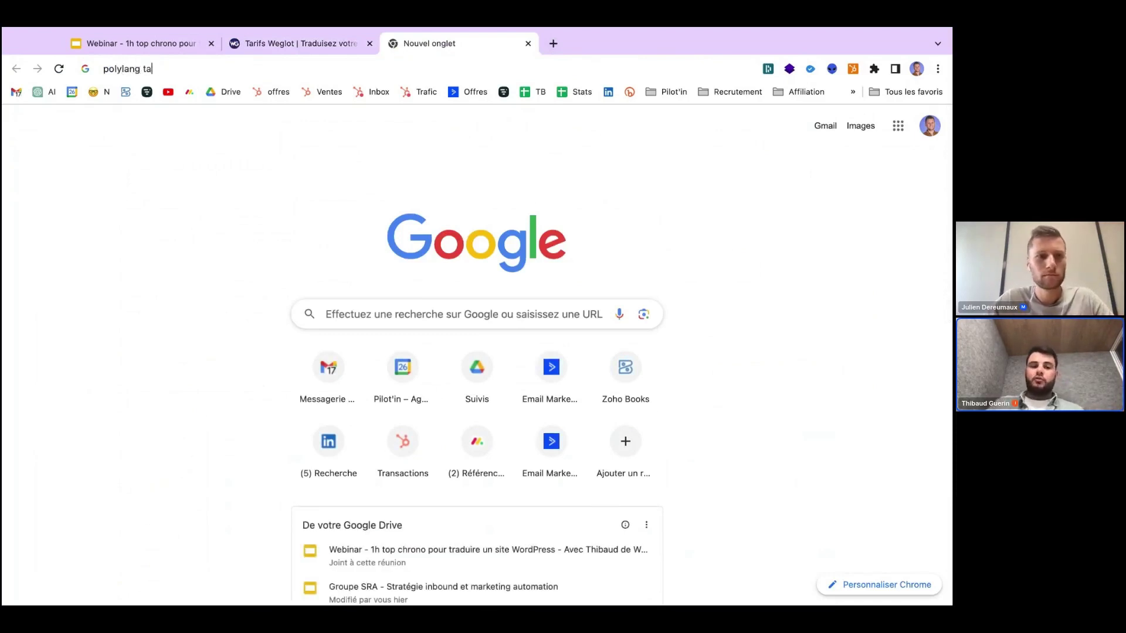
pyautogui.press('Return')
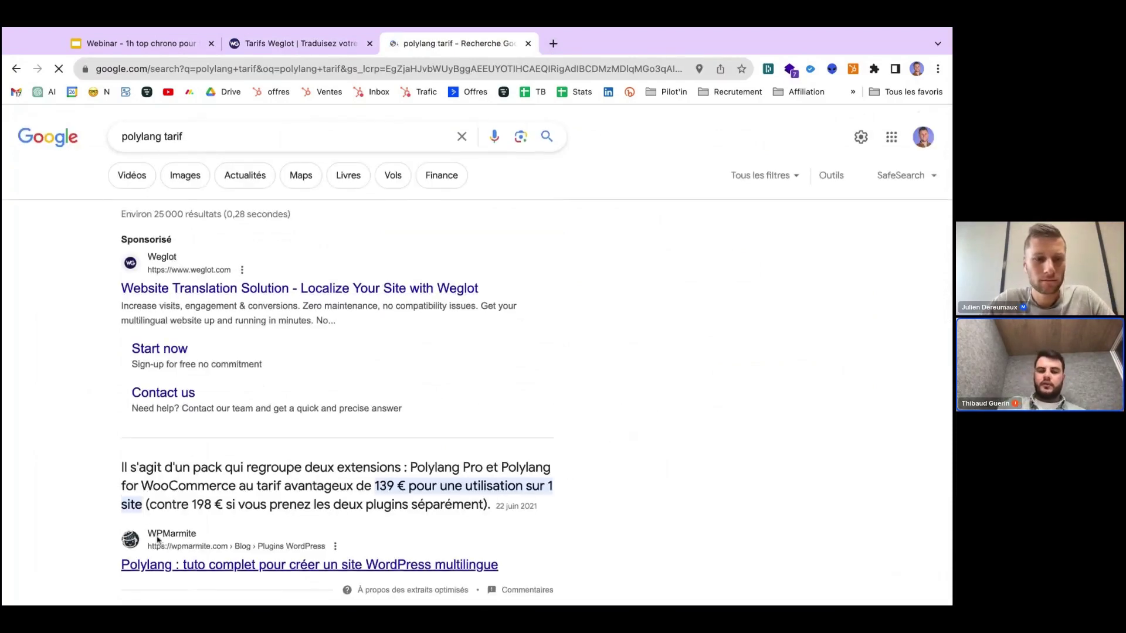
pyautogui.scroll(-5, 181, 345)
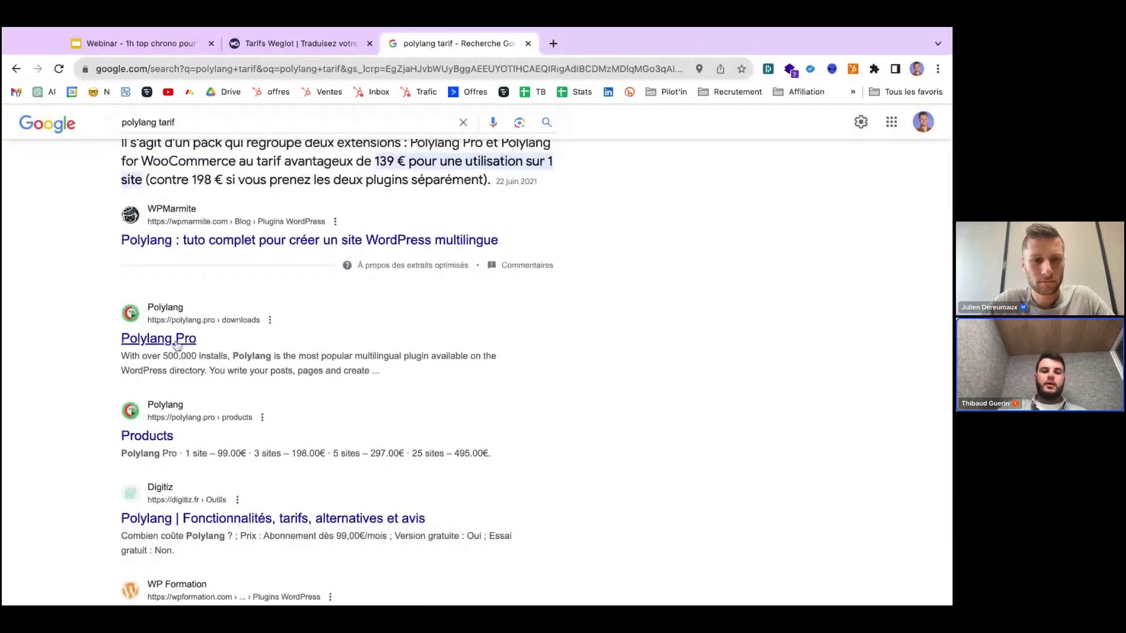
pyautogui.click(156, 434)
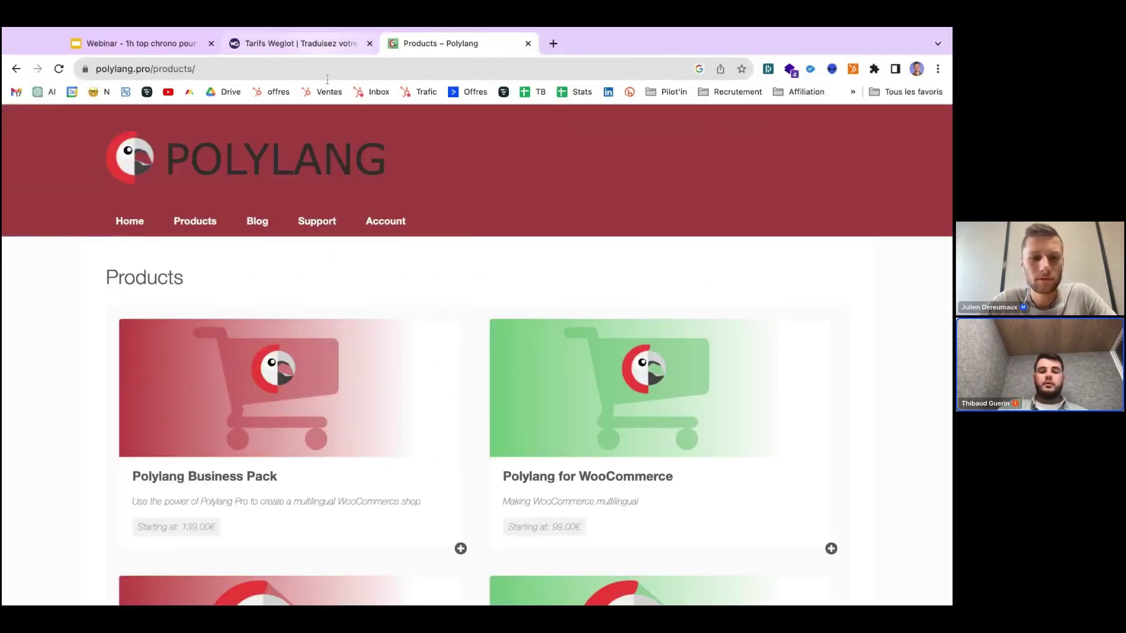
# Step: Examine the starting prices of the Polylang products, including the free Polylang version and Polylang for WooCommerce
pyautogui.scroll(-2, 401, 239)
pyautogui.scroll(-2, 401, 240)
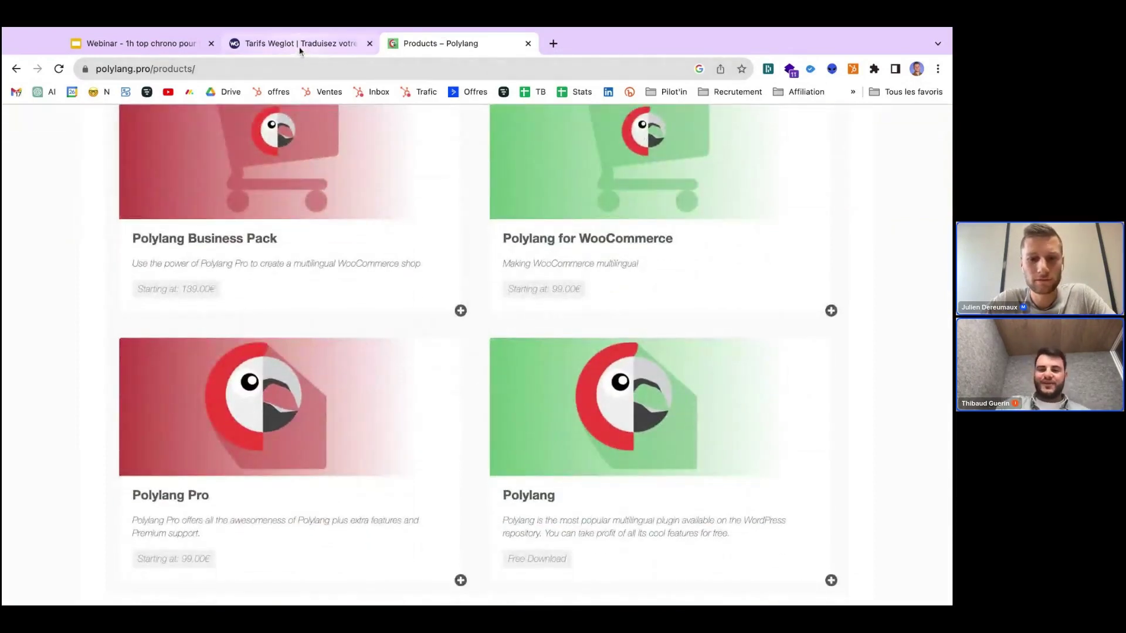
pyautogui.scroll(-2, 422, 226)
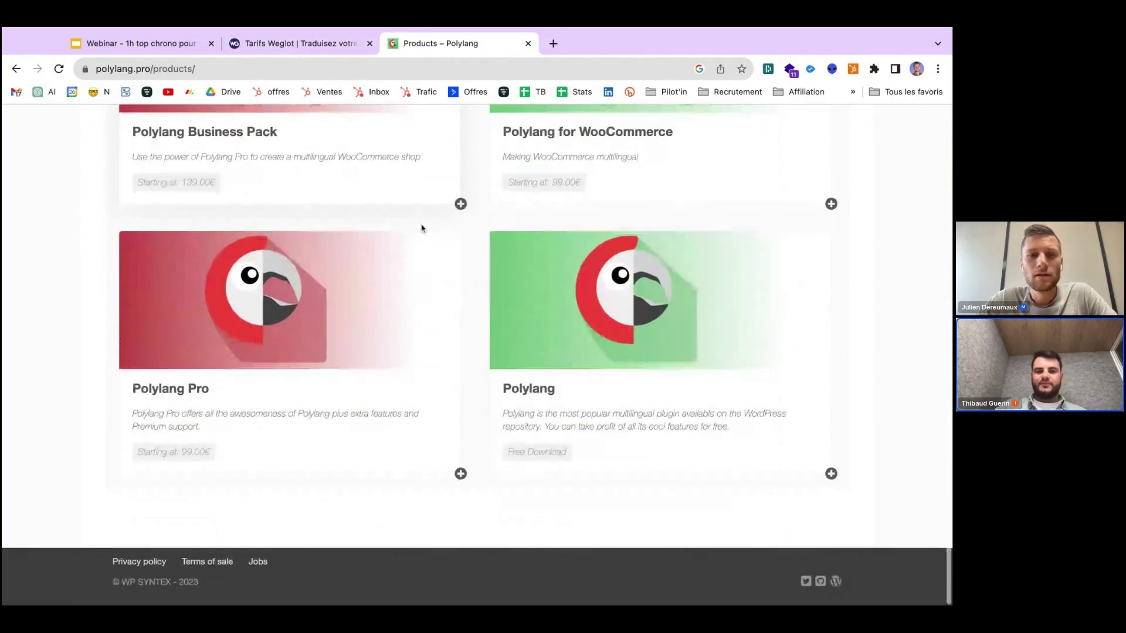
pyautogui.scroll(3, 653, 442)
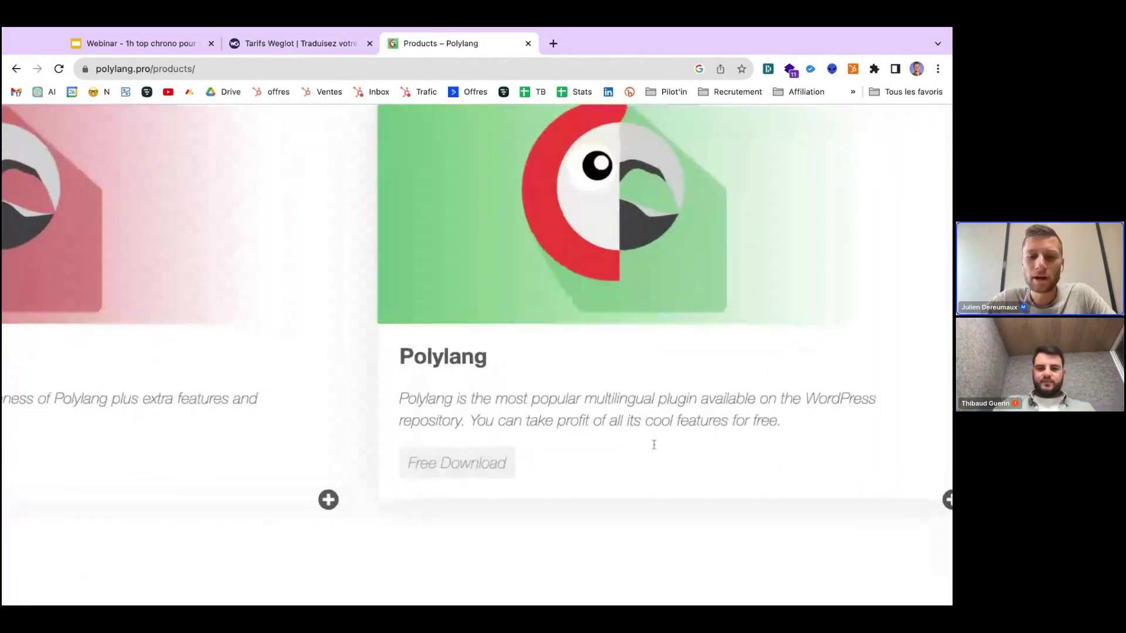
pyautogui.tripleClick(545, 463)
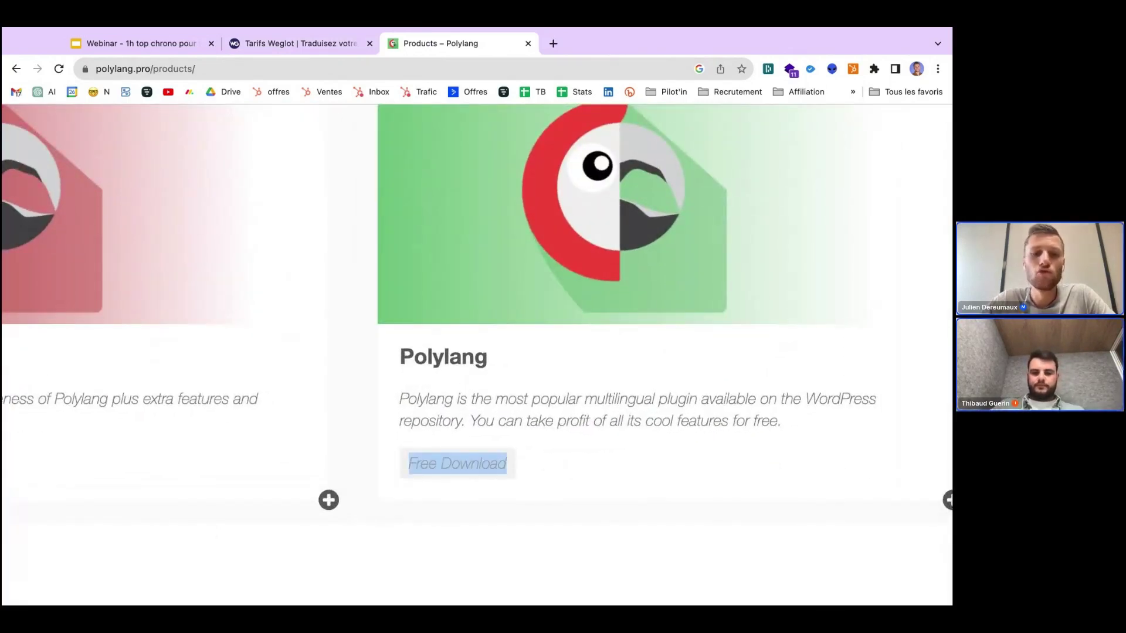
pyautogui.tripleClick(347, 418)
pyautogui.scroll(-3, 348, 418)
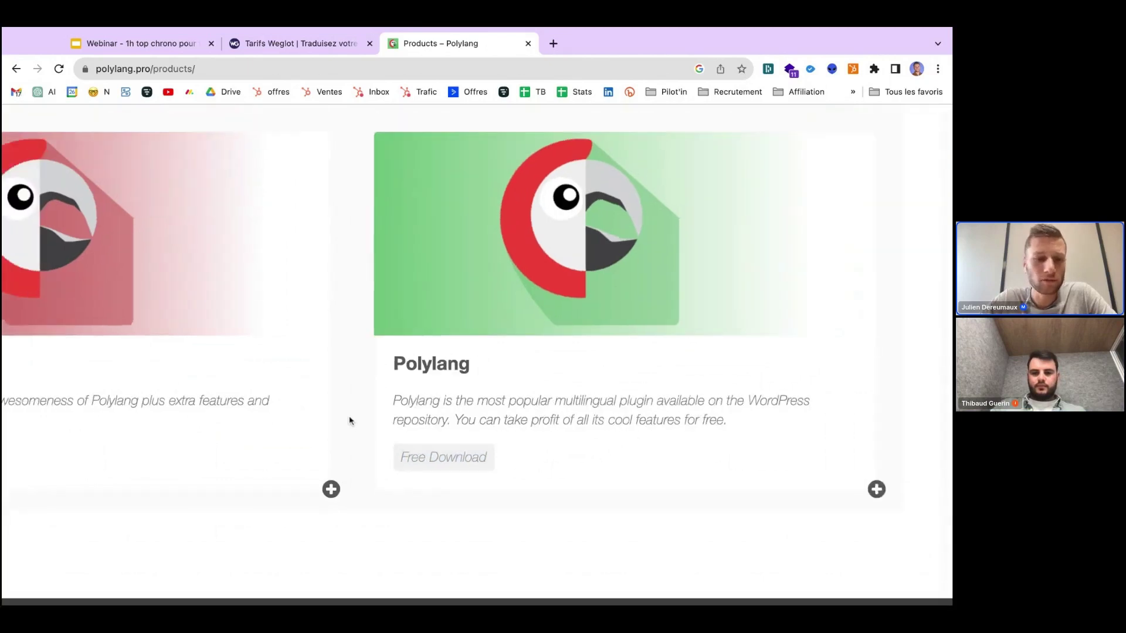
pyautogui.click(468, 296)
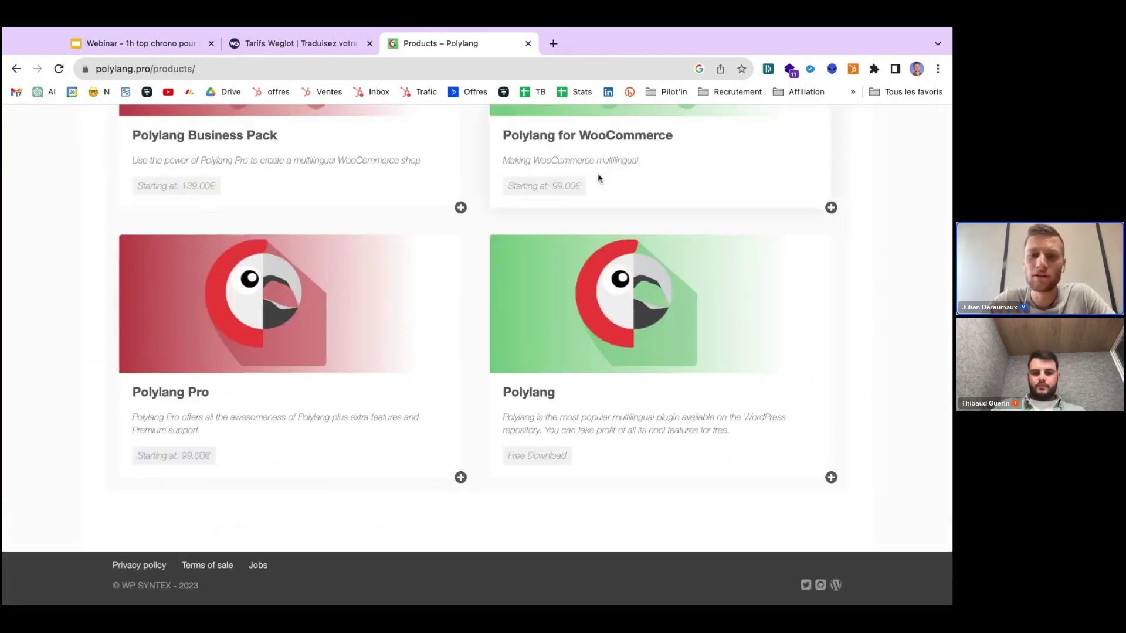
pyautogui.scroll(3, 606, 182)
pyautogui.scroll(-3, 606, 181)
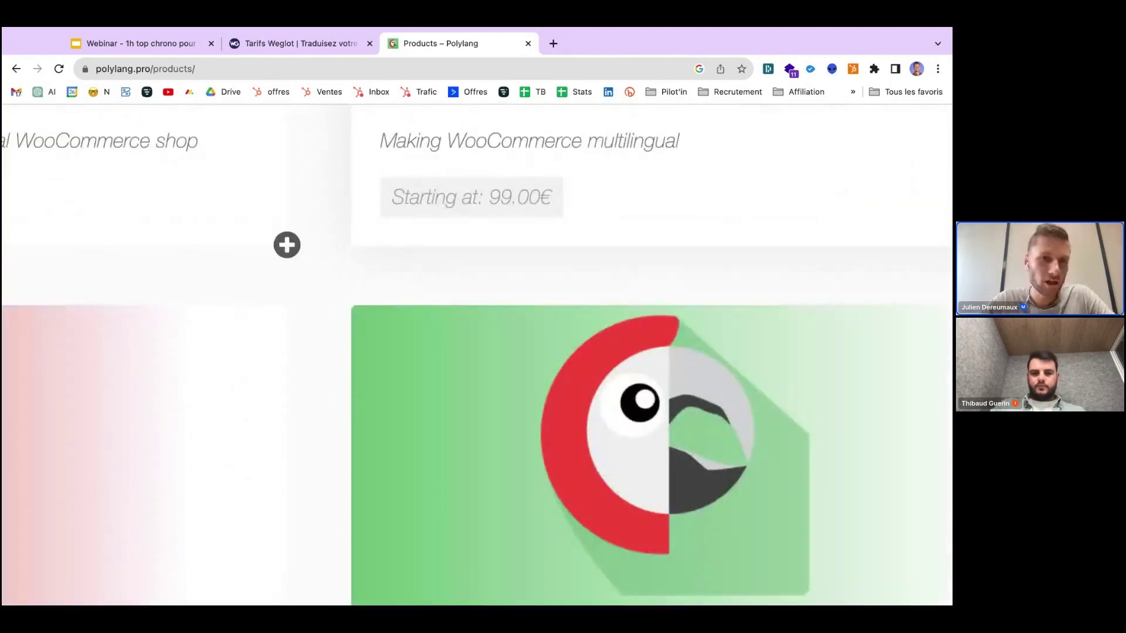
# Step: Examine the monthly prices, word limits and language limits of the Weglot plans on the pricing page
pyautogui.click(320, 44)
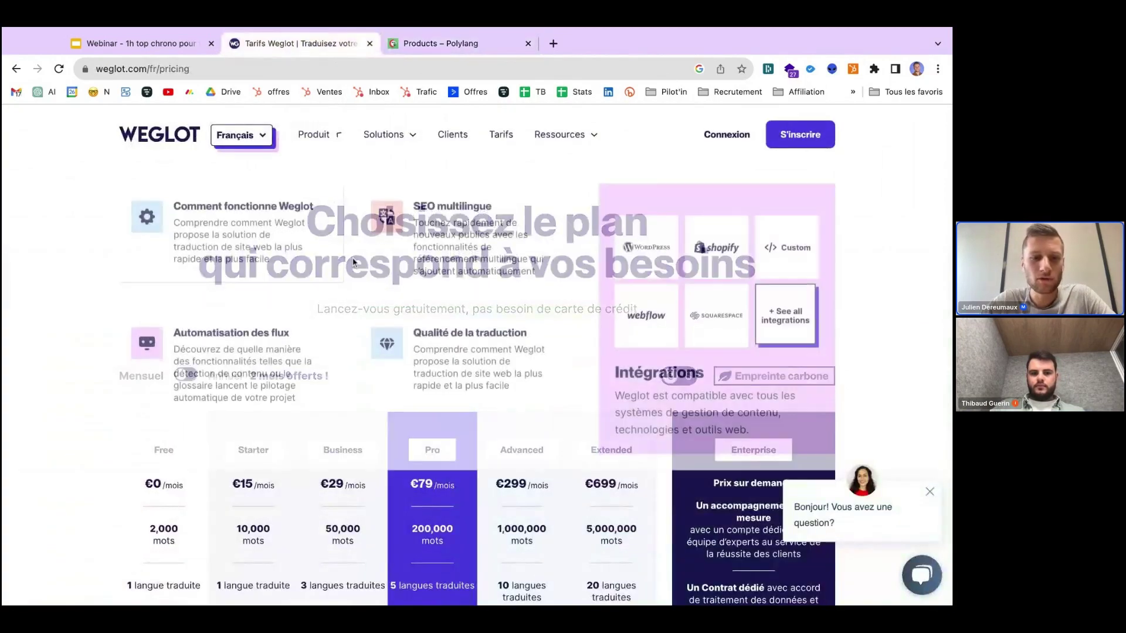
pyautogui.scroll(-4, 353, 258)
pyautogui.scroll(3, 196, 546)
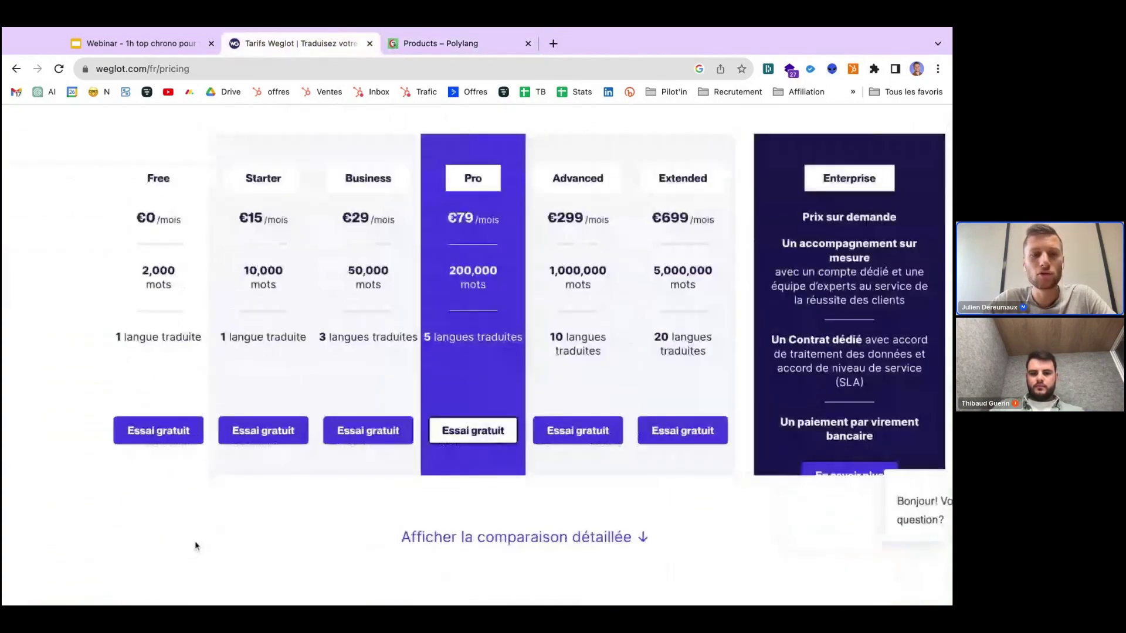
pyautogui.scroll(2, 196, 541)
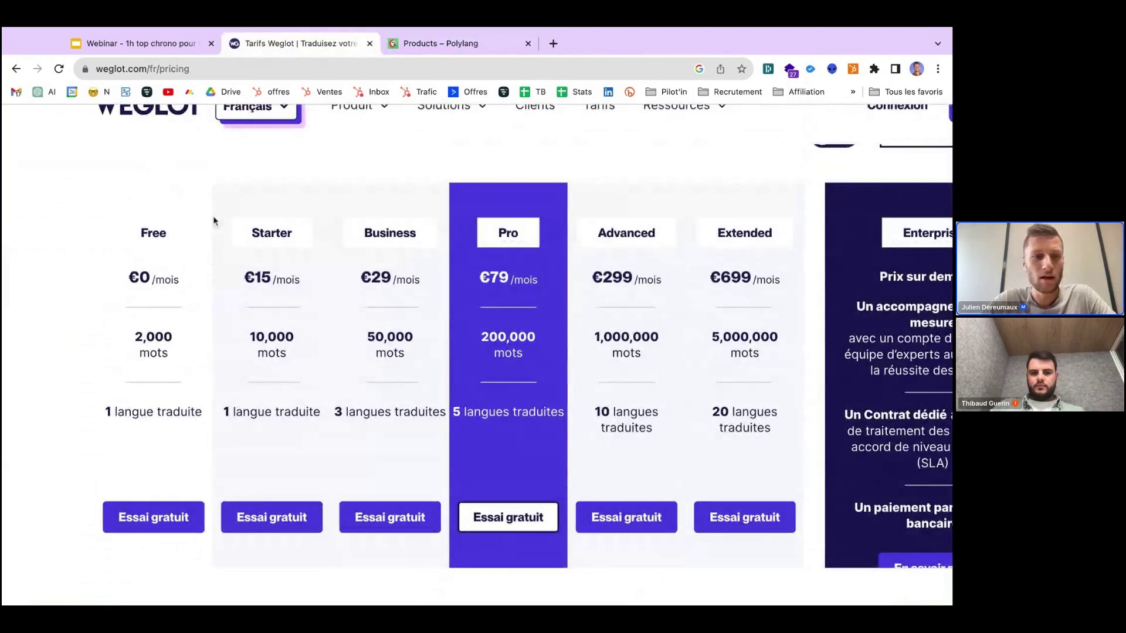
pyautogui.moveTo(258, 342)
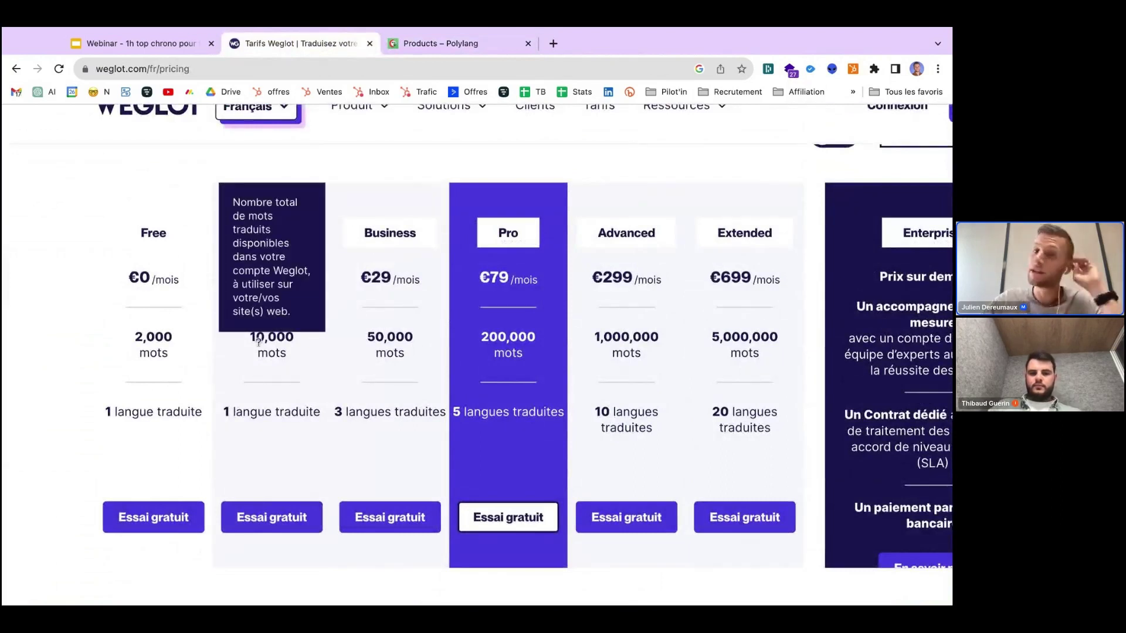
pyautogui.moveTo(355, 337)
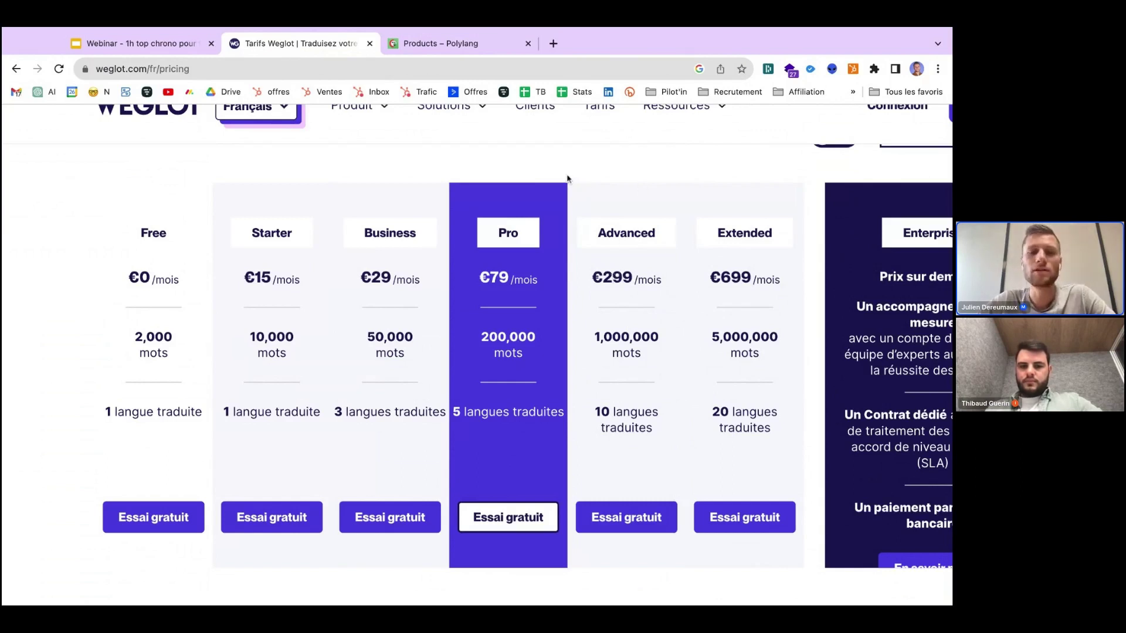
pyautogui.scroll(2, 567, 177)
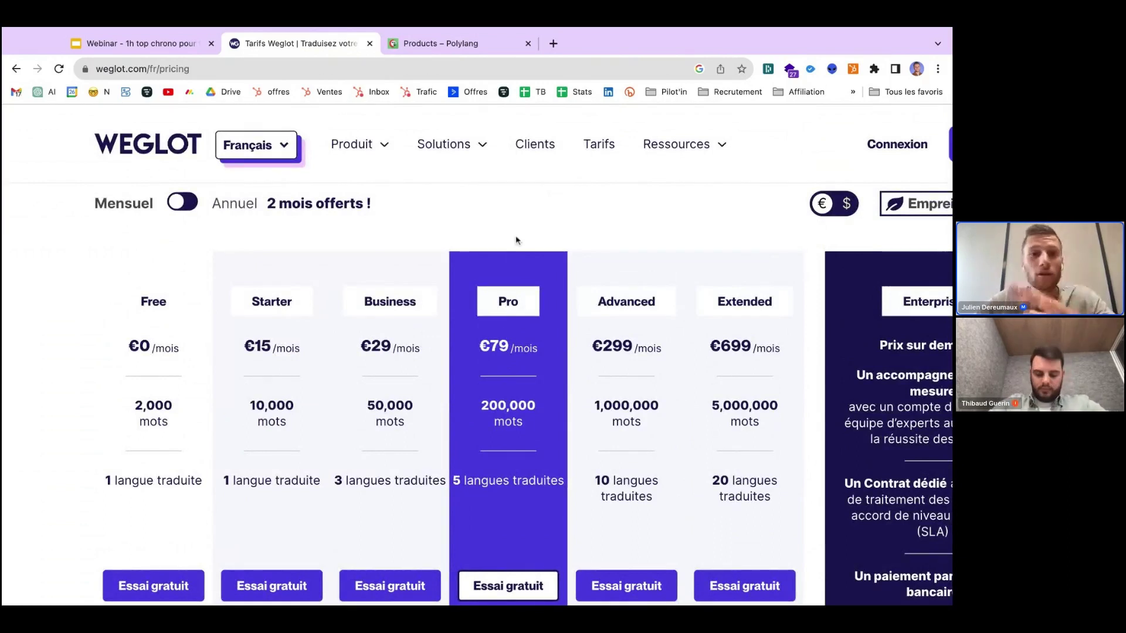
# Step: Go back to the Polylang Products page and review the four product offers together
pyautogui.hotkey('ctrl', 'Tab')
pyautogui.scroll(-2, 534, 290)
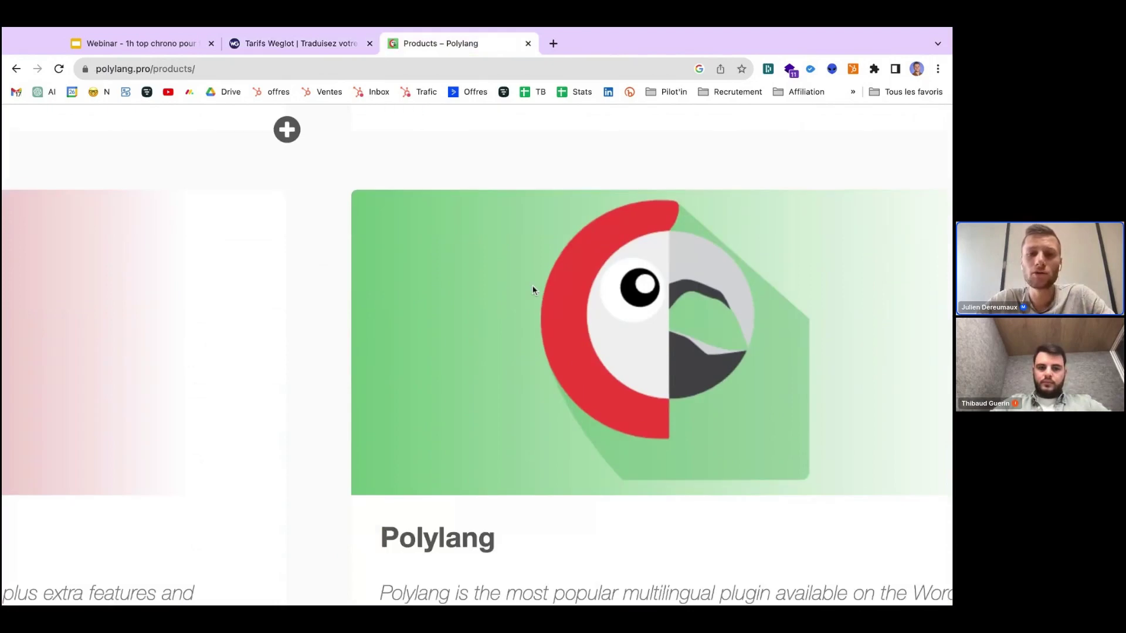
pyautogui.scroll(3, 534, 291)
pyautogui.scroll(-5, 533, 290)
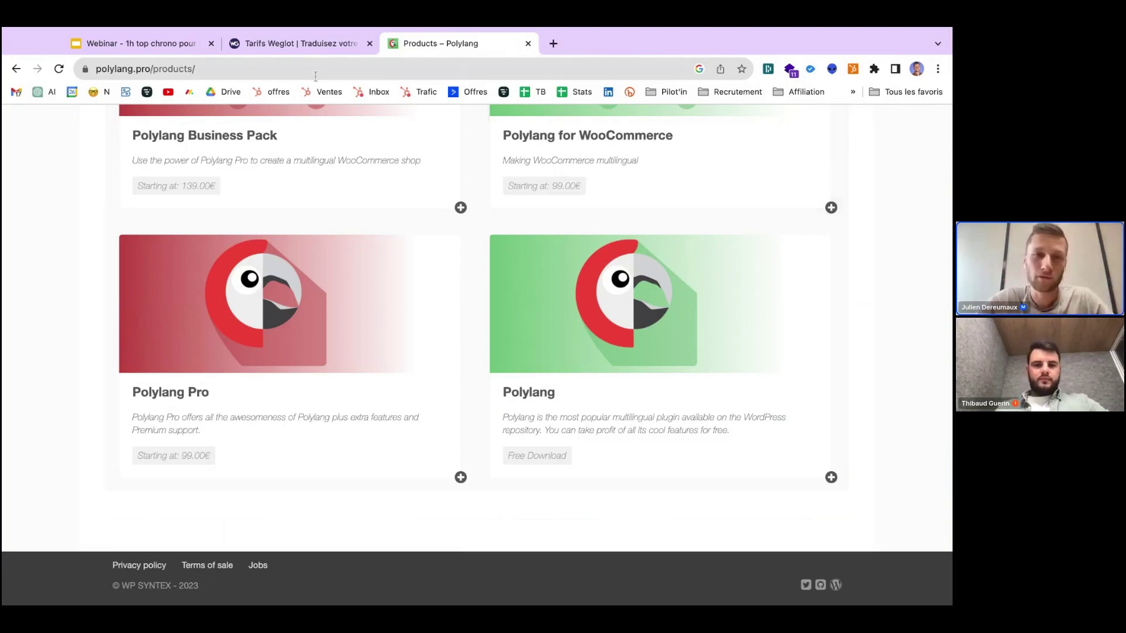
# Step: Revisit the Weglot pricing plans, and return to the webinar presentation
pyautogui.click(308, 47)
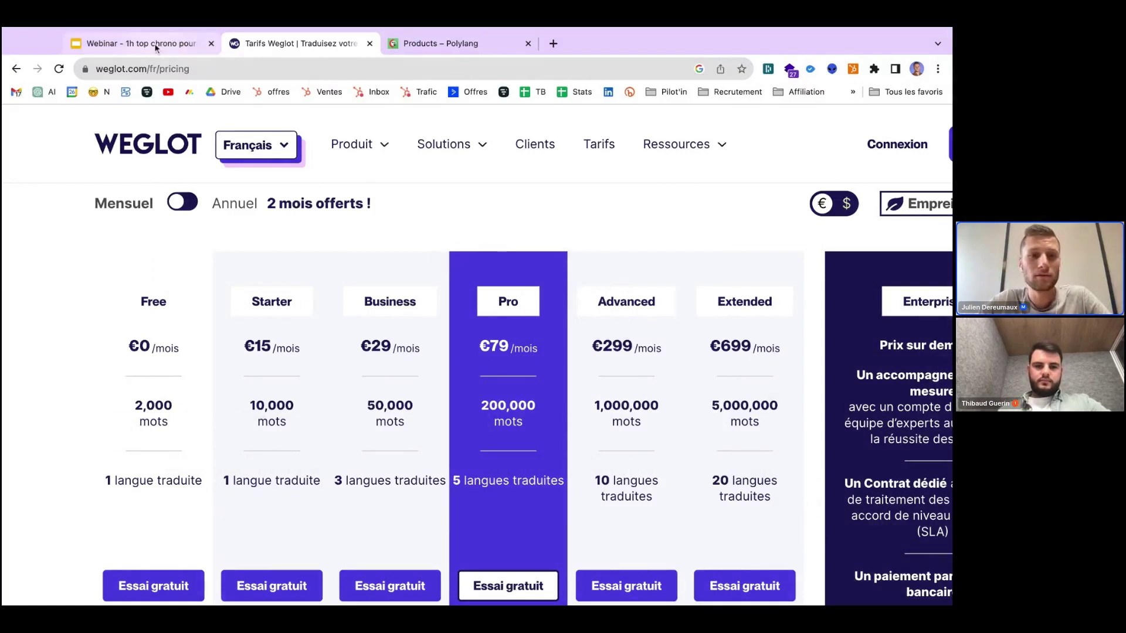
pyautogui.click(156, 45)
pyautogui.scroll(-3, 100, 462)
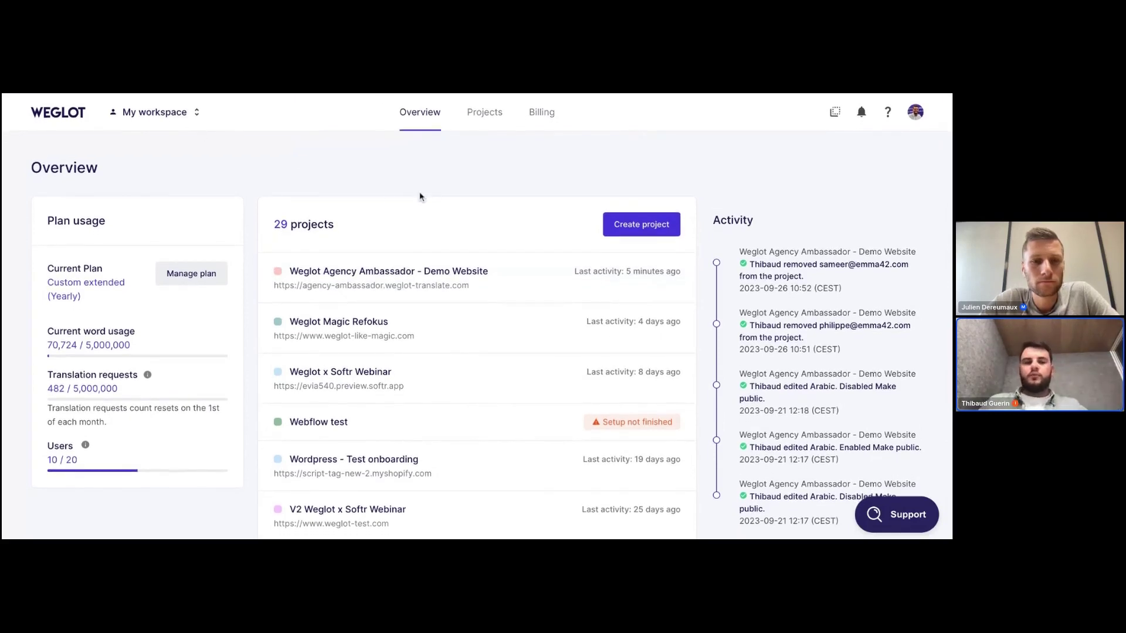
# Step: Open the "Weglot Agency Ambassador - Demo Website" project in the Weglot dashboard and review its translation languages
pyautogui.click(343, 292)
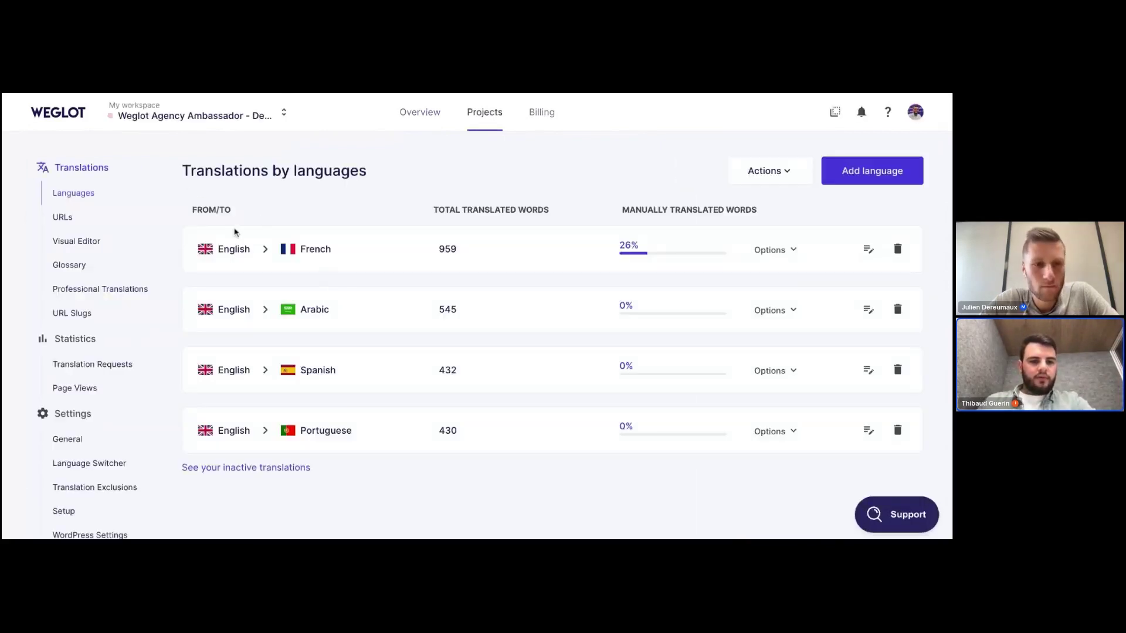
pyautogui.scroll(-2, 221, 273)
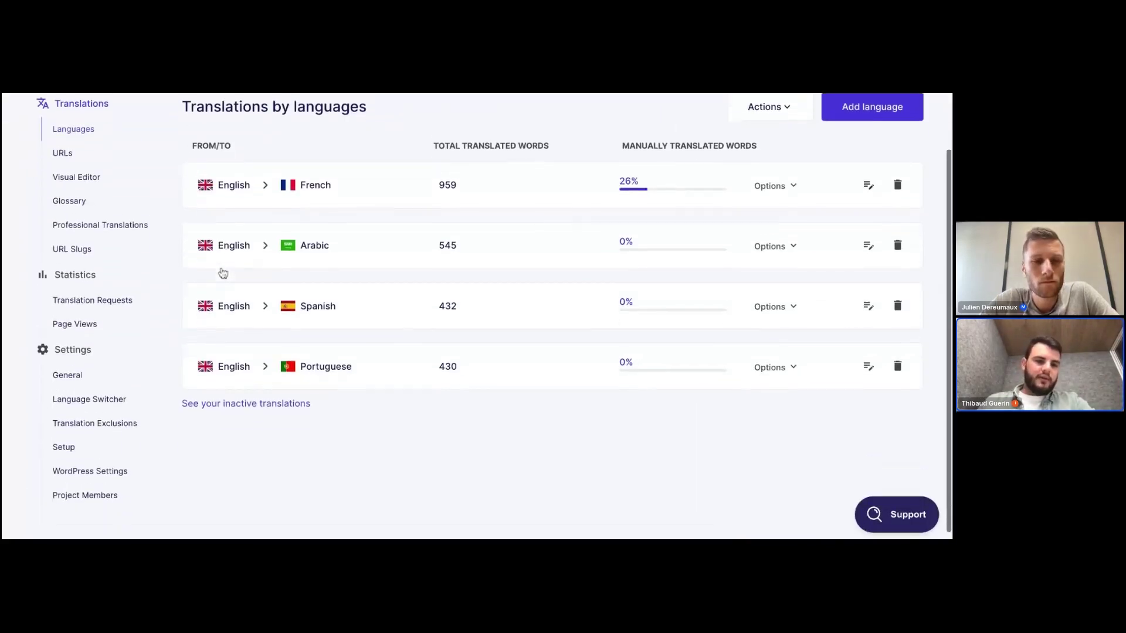
pyautogui.scroll(1, 222, 272)
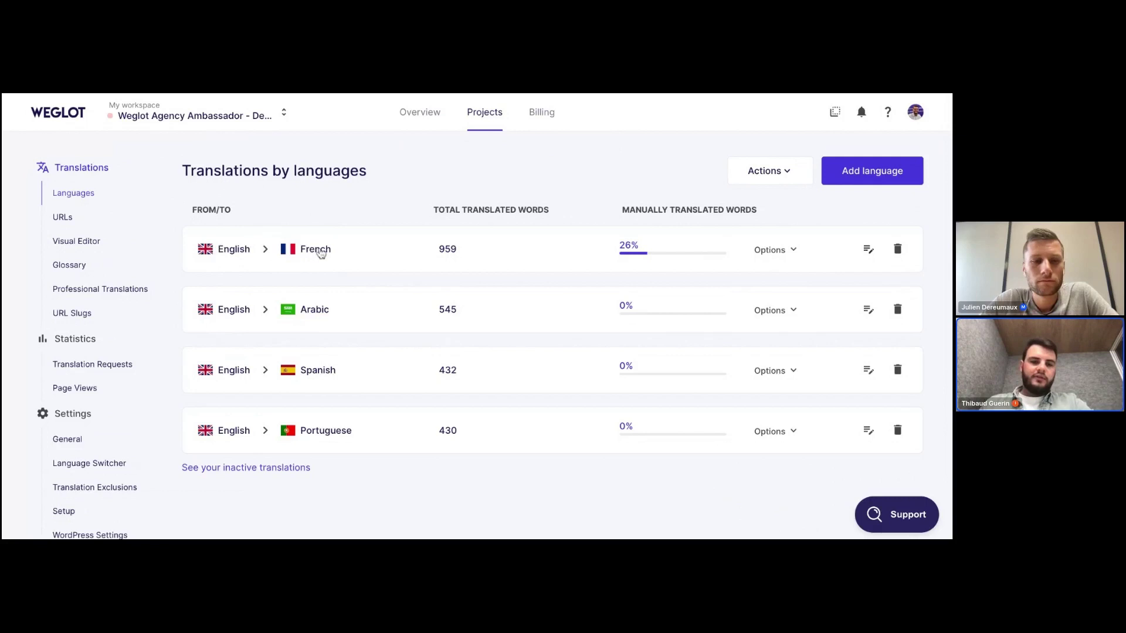
# Step: Open the project's English to French translations and look through the list of translated strings
pyautogui.click(252, 254)
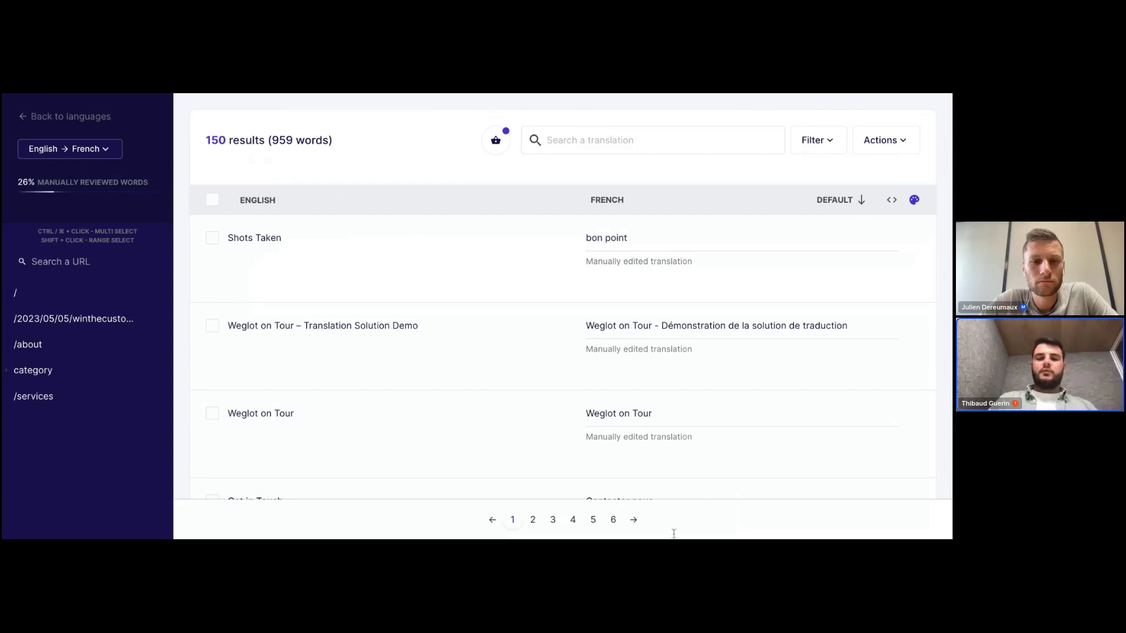
pyautogui.scroll(-5, 683, 451)
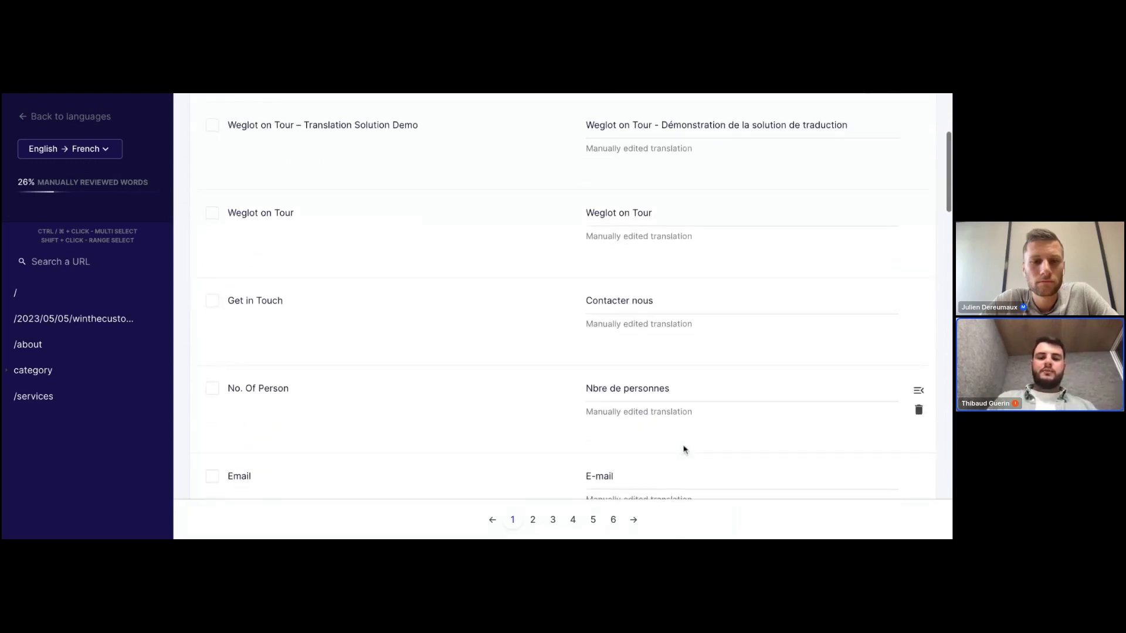
# Step: Change the French translation of "Send Message" to "Envoyer un DM" and save it
pyautogui.scroll(-3, 684, 451)
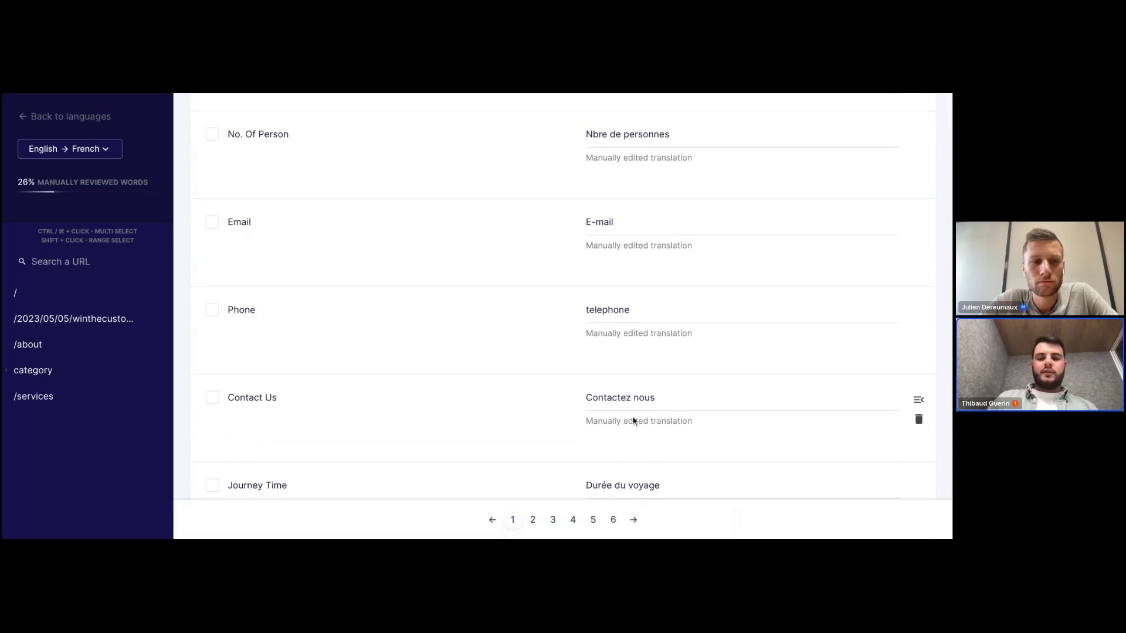
pyautogui.scroll(-1, 643, 435)
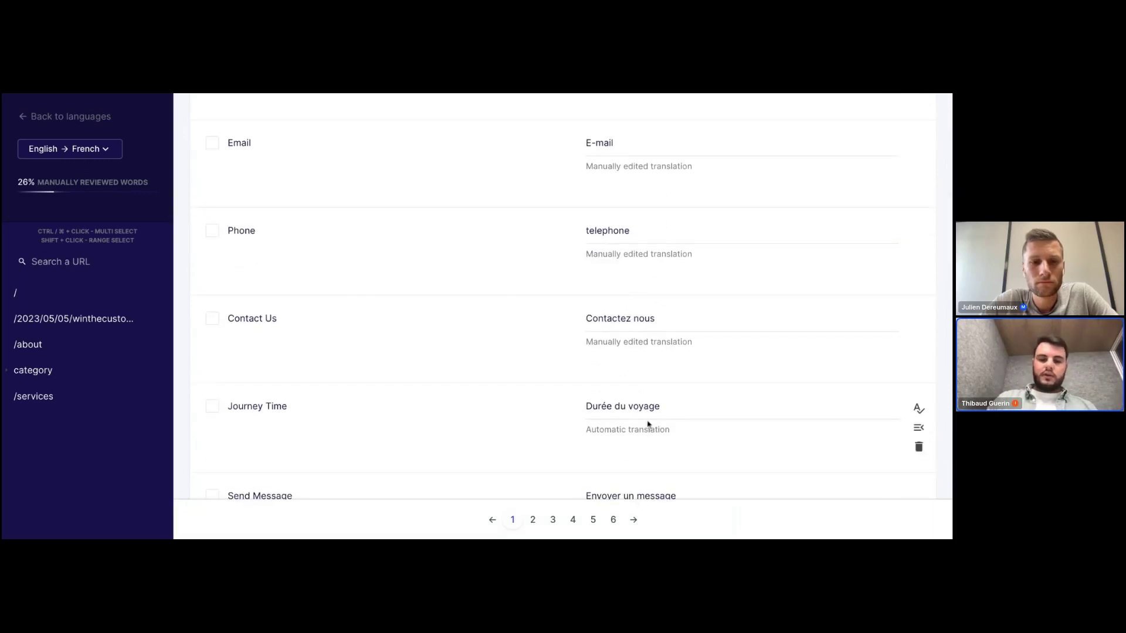
pyautogui.scroll(-4, 666, 427)
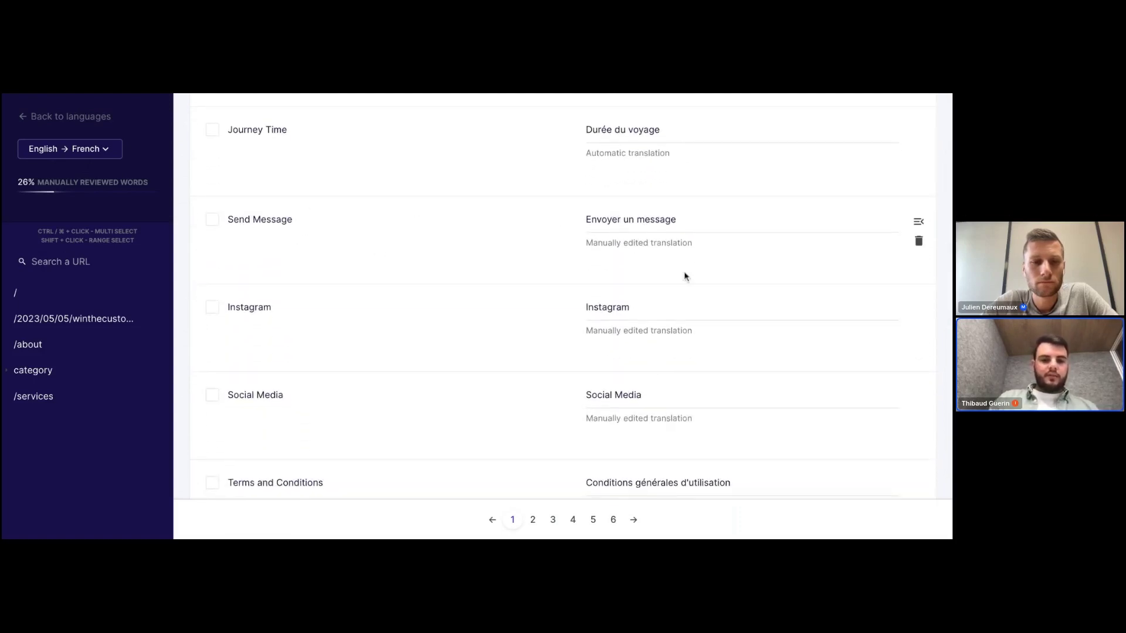
pyautogui.doubleClick(644, 219)
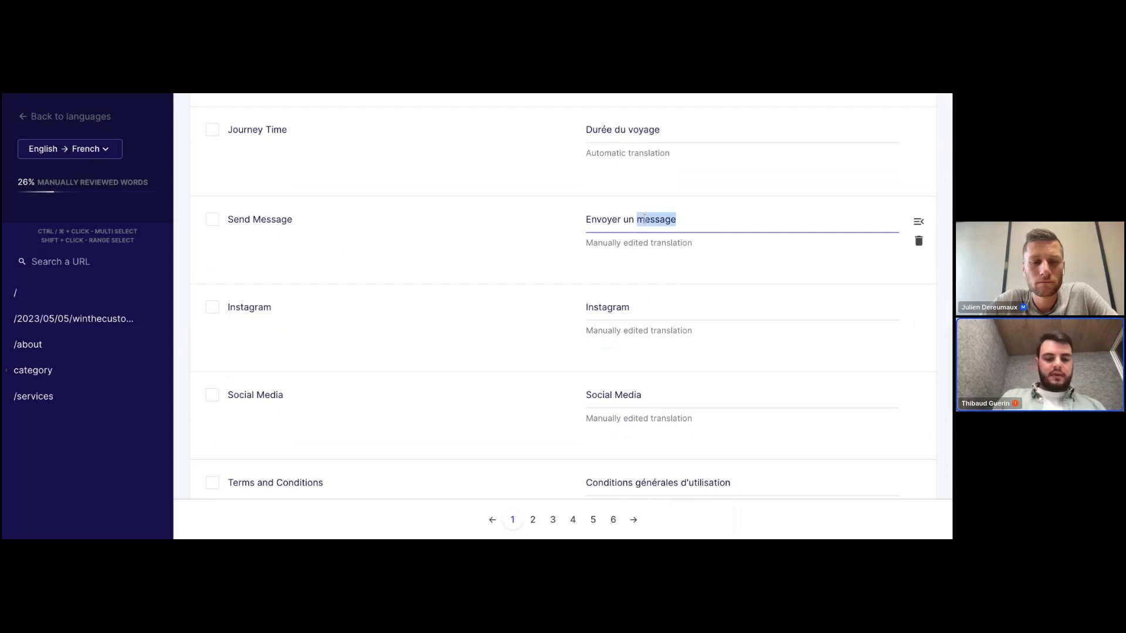
pyautogui.write('DM')
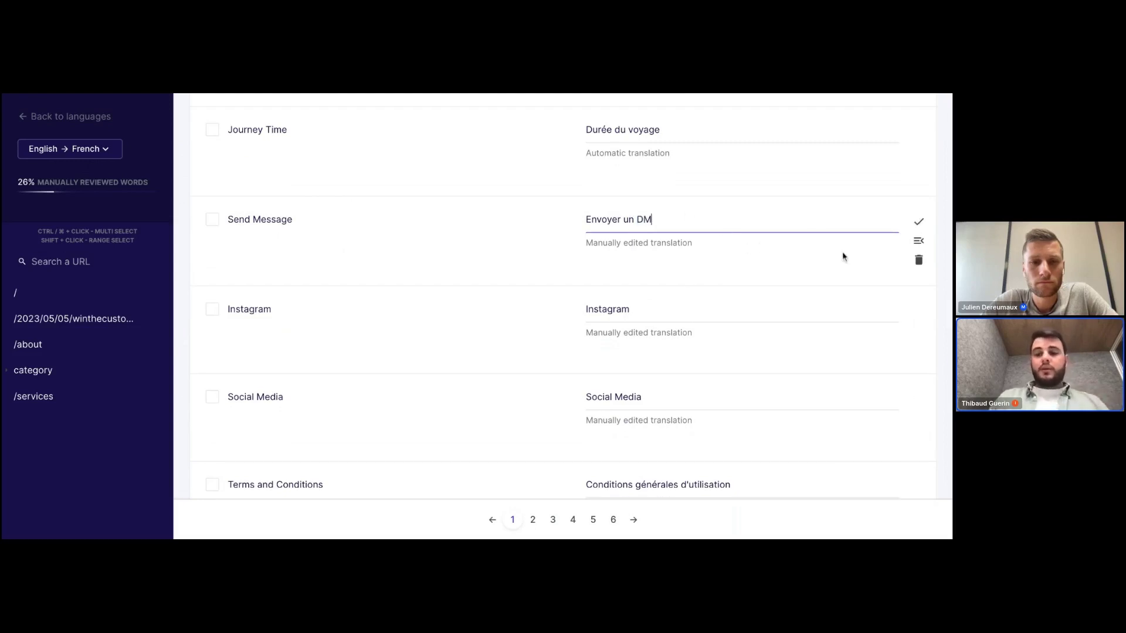
pyautogui.press('Return')
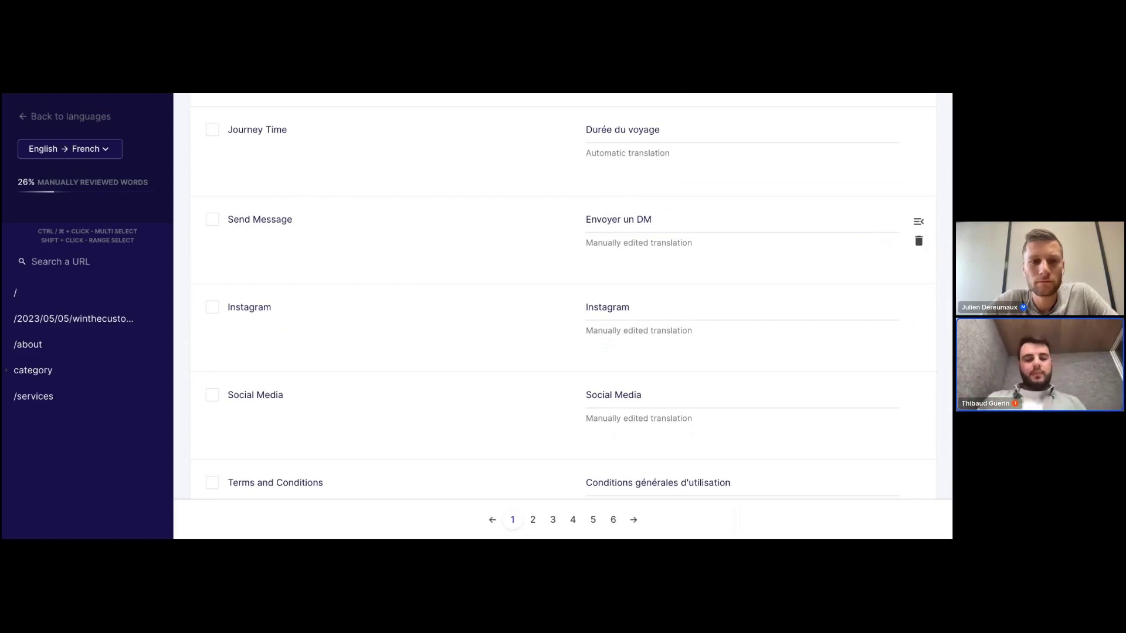
# Step: Filter the translations by the URL /category/wears, look over its strings, and clear the URL filter
pyautogui.scroll(2, 793, 254)
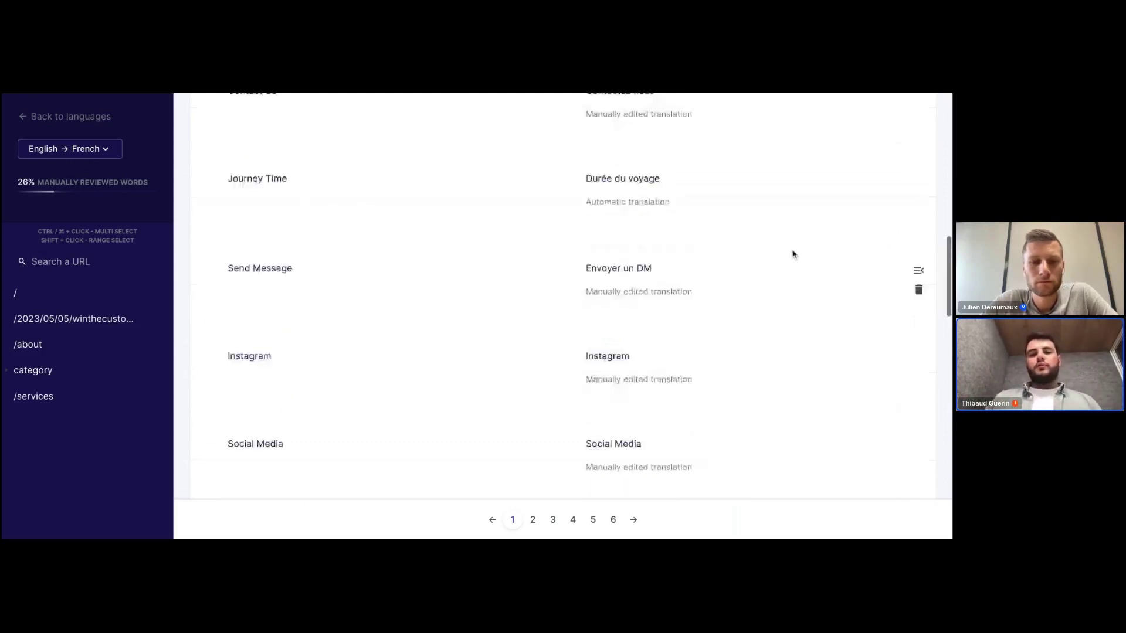
pyautogui.scroll(10, 793, 254)
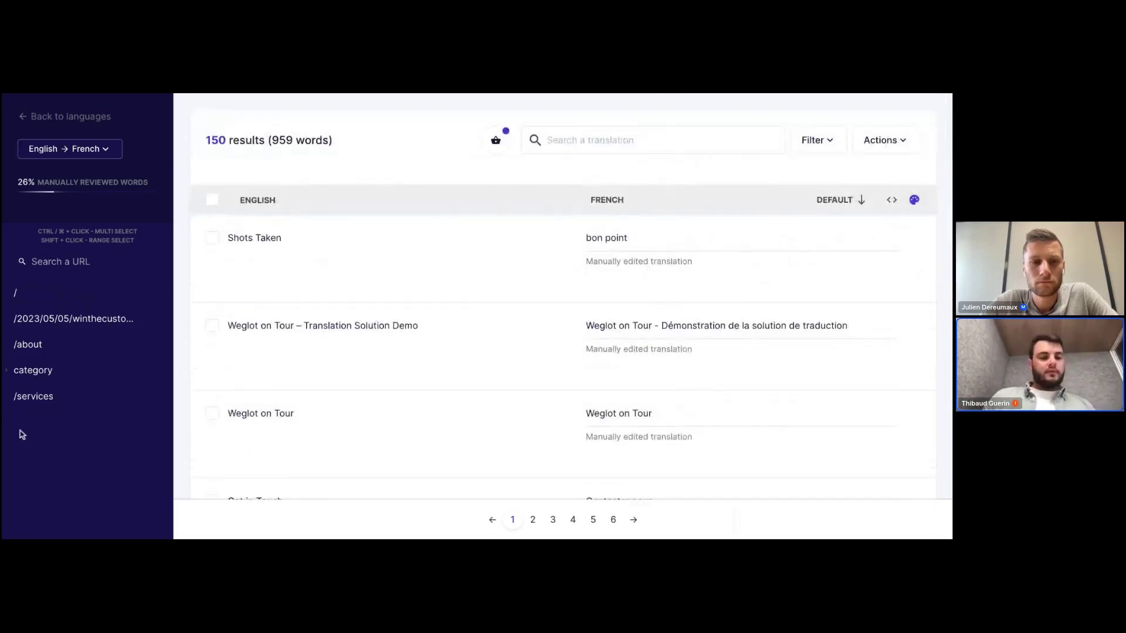
pyautogui.click(37, 376)
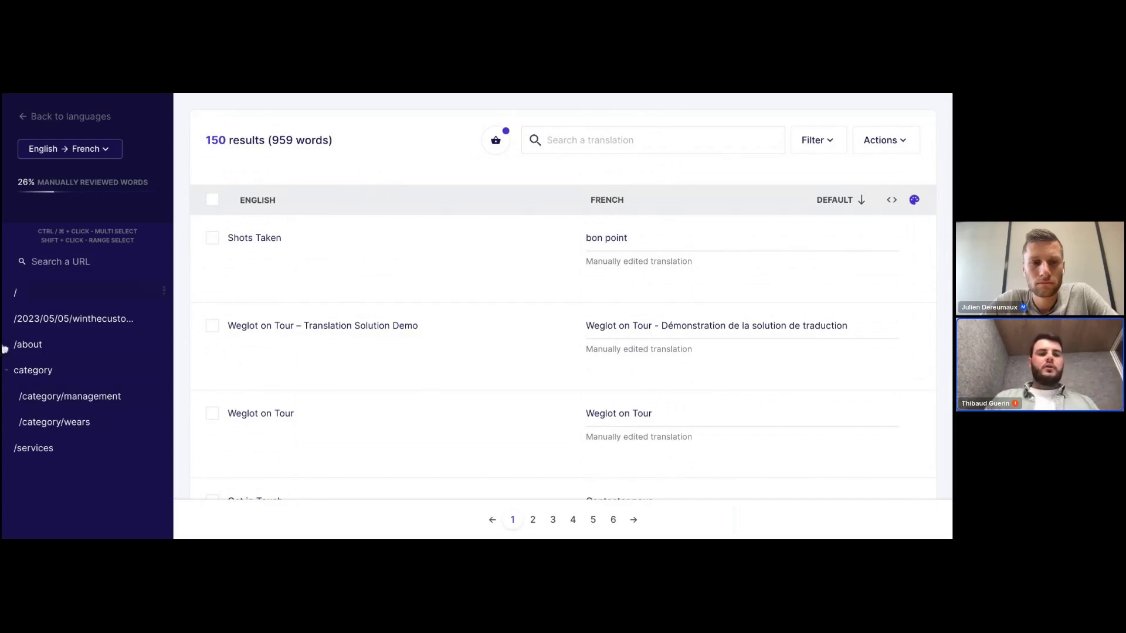
pyautogui.click(68, 424)
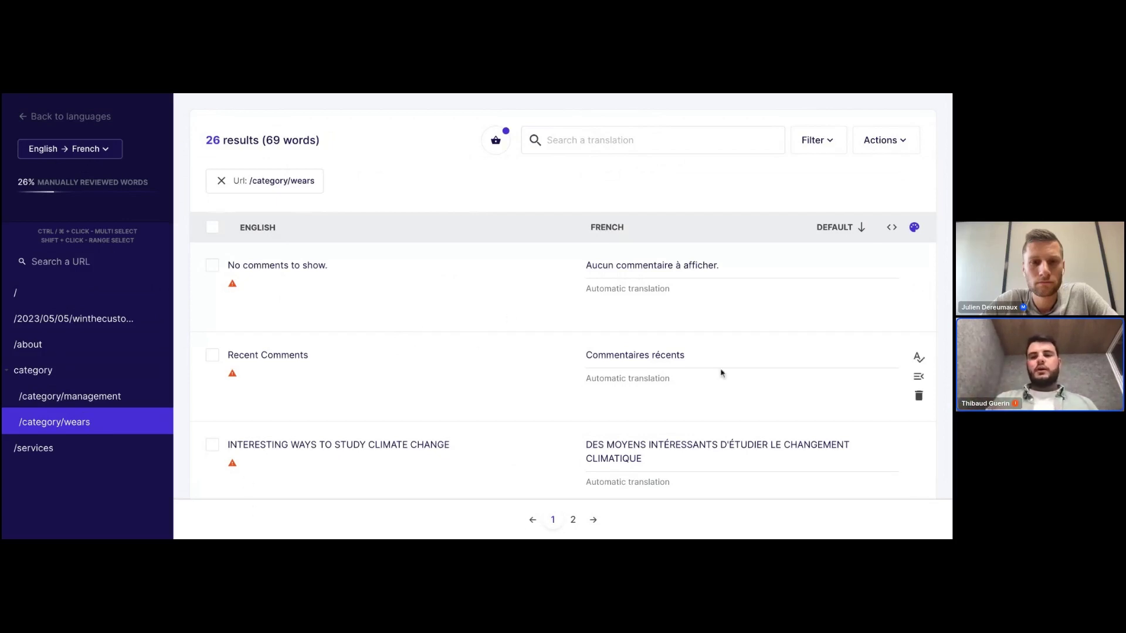
pyautogui.scroll(-1, 721, 372)
pyautogui.scroll(1, 721, 373)
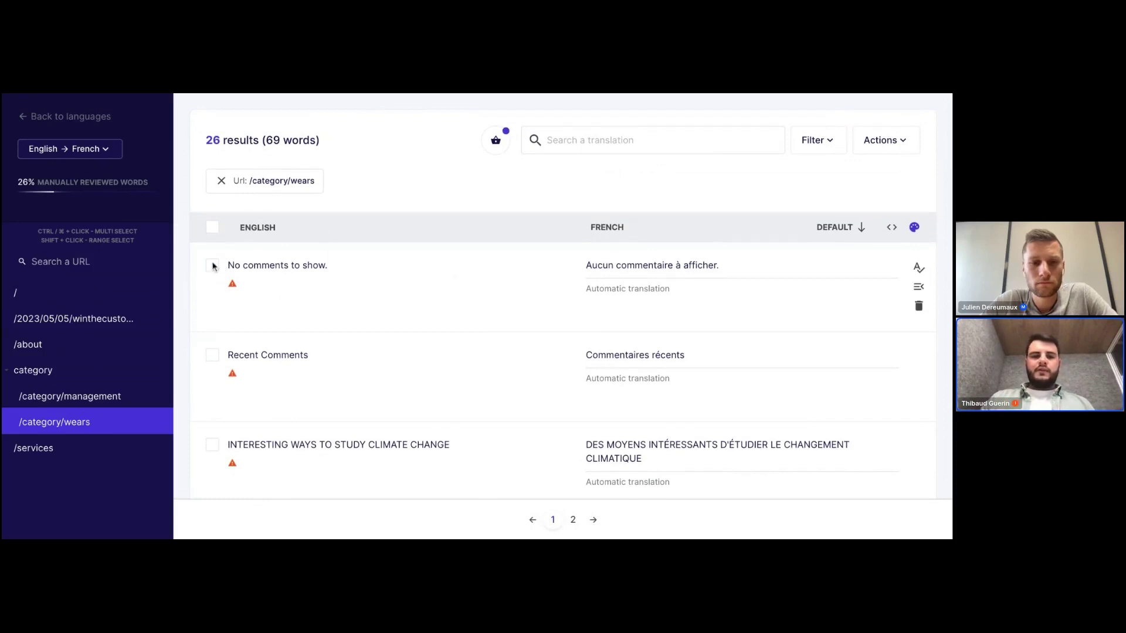
pyautogui.click(221, 181)
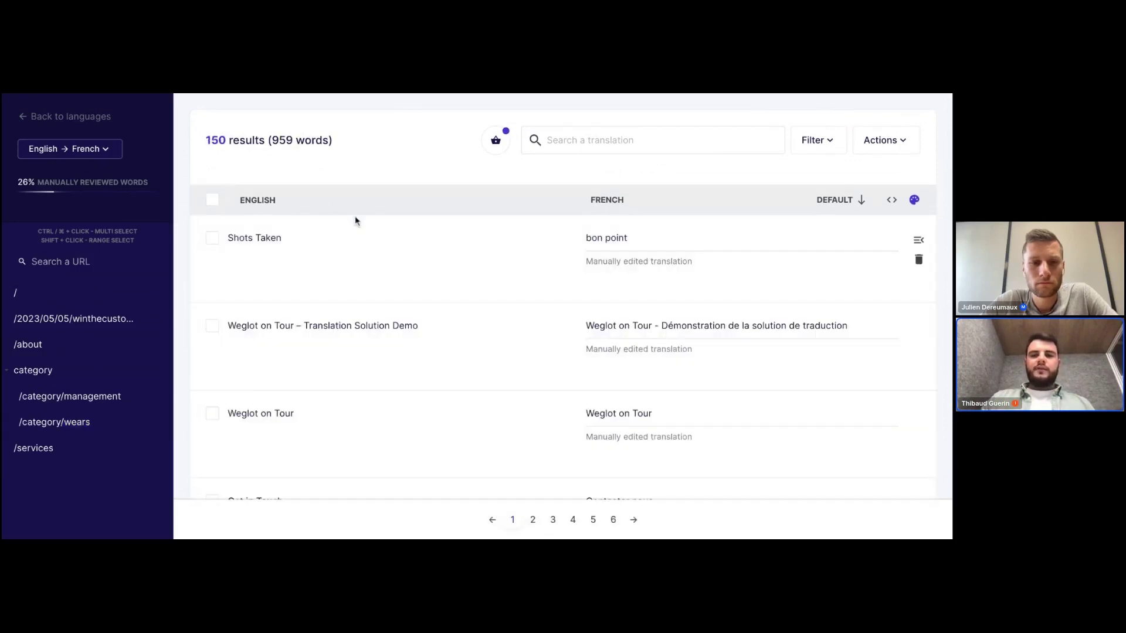
# Step: Filter the translations by the Meta (SEO) type, review the matching strings, and remove the filter
pyautogui.click(830, 142)
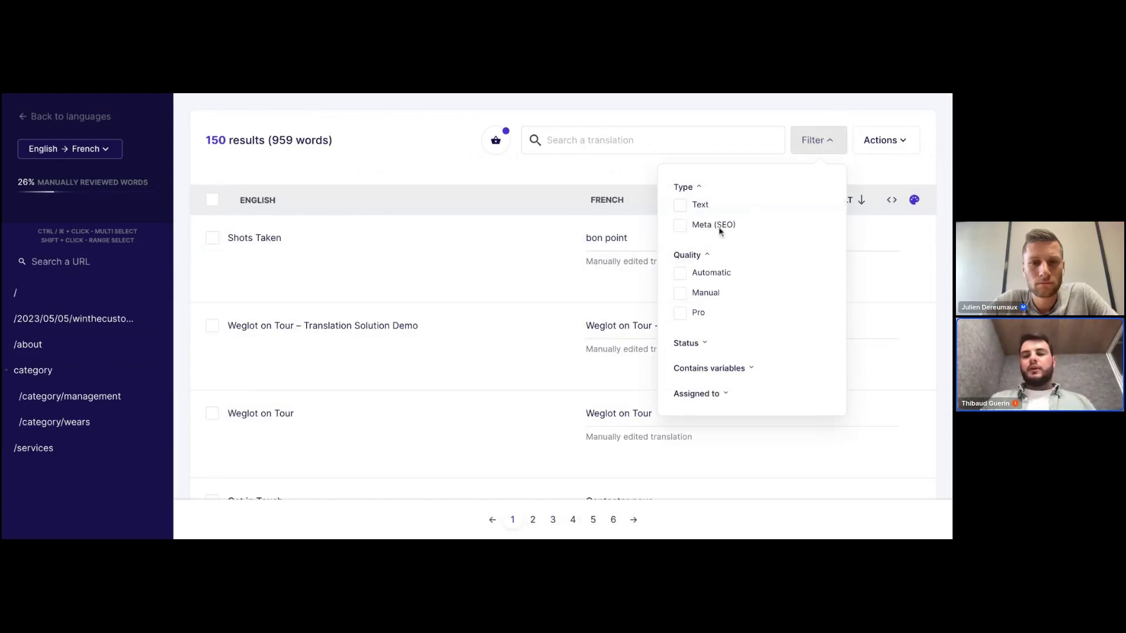
pyautogui.click(679, 227)
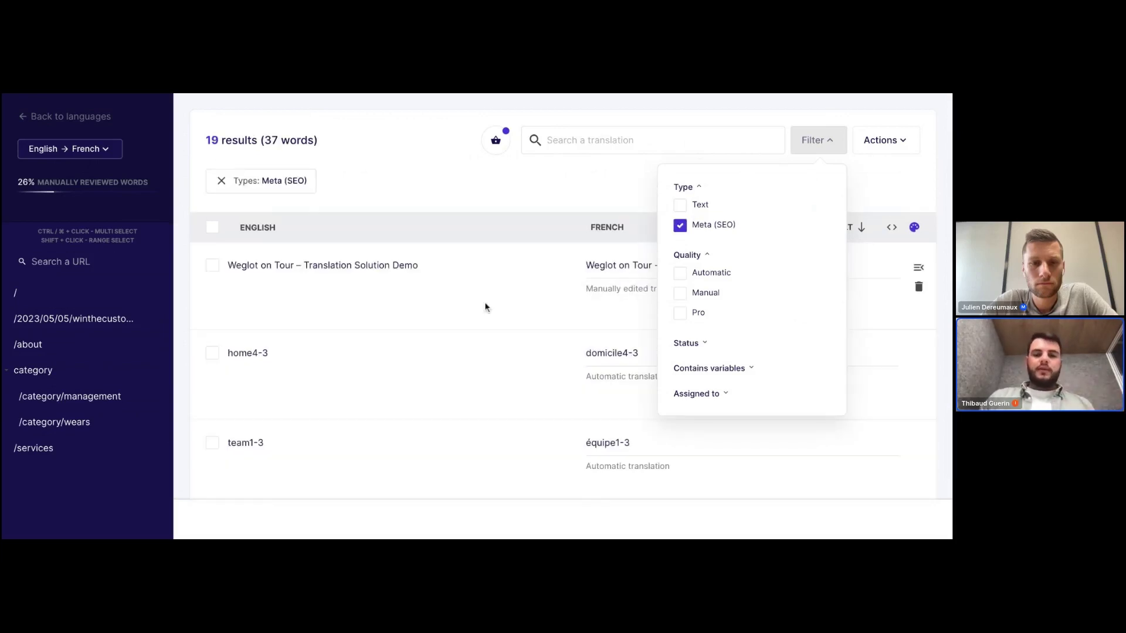
pyautogui.scroll(-3, 485, 307)
pyautogui.scroll(-4, 485, 306)
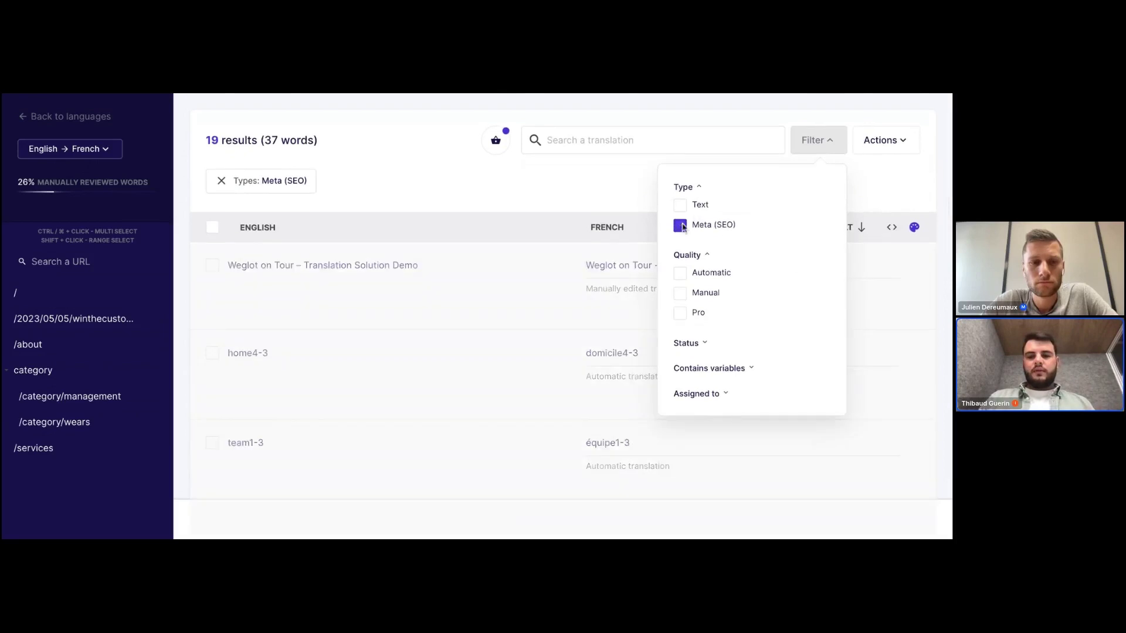
pyautogui.click(680, 227)
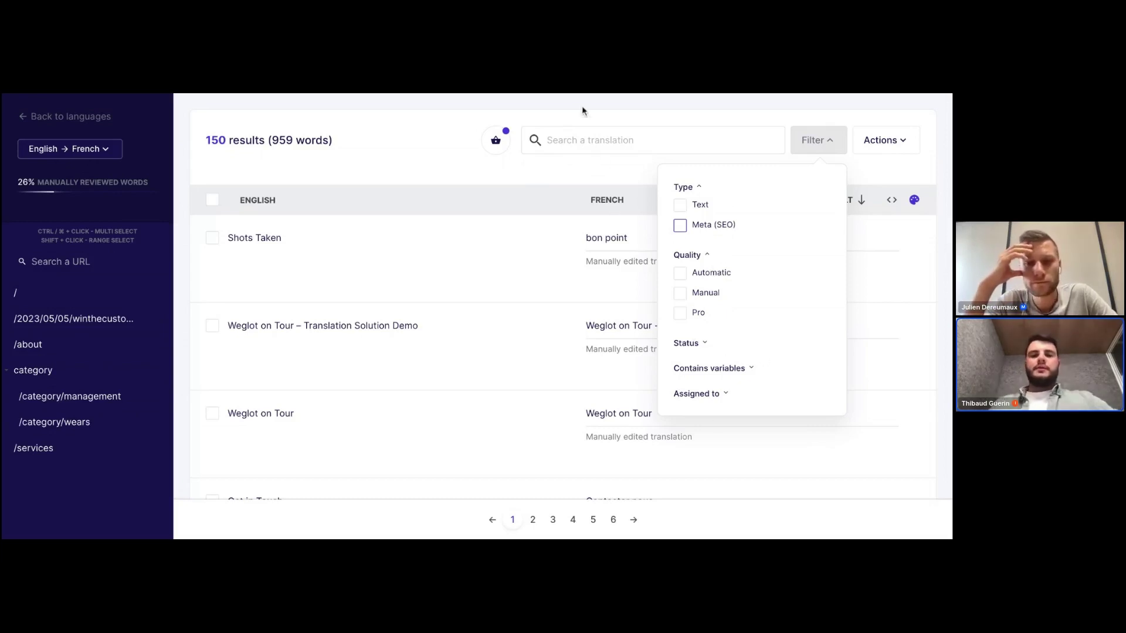
pyautogui.click(592, 170)
# Step: Search the English to French translations for "Get in touch"
pyautogui.click(652, 140)
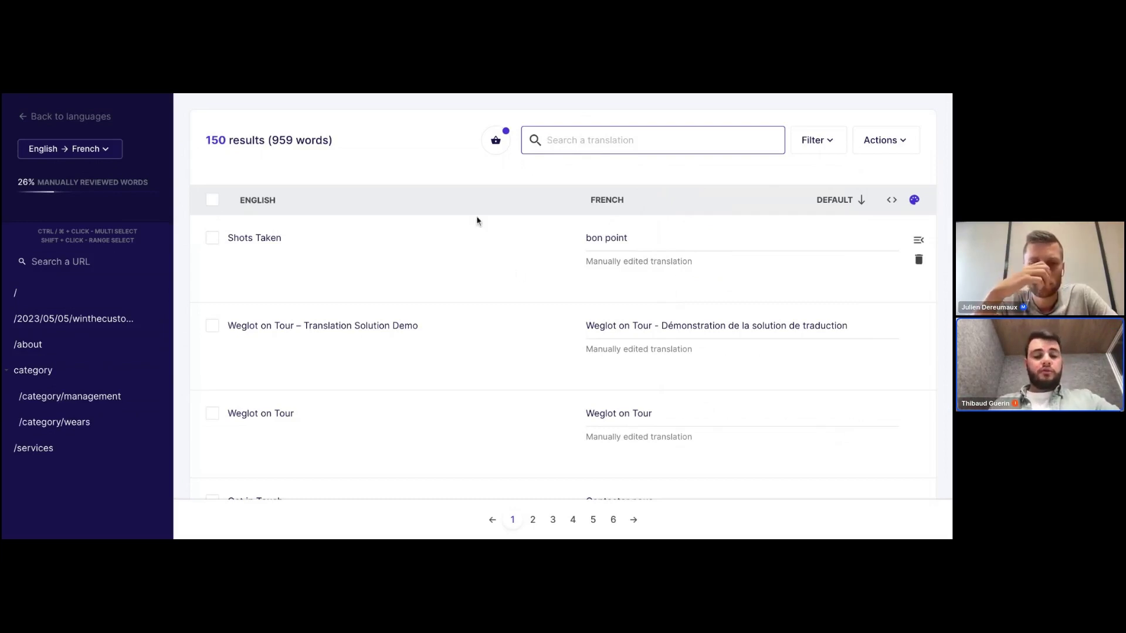
pyautogui.scroll(-2, 477, 221)
pyautogui.scroll(2, 477, 220)
pyautogui.scroll(-1, 477, 221)
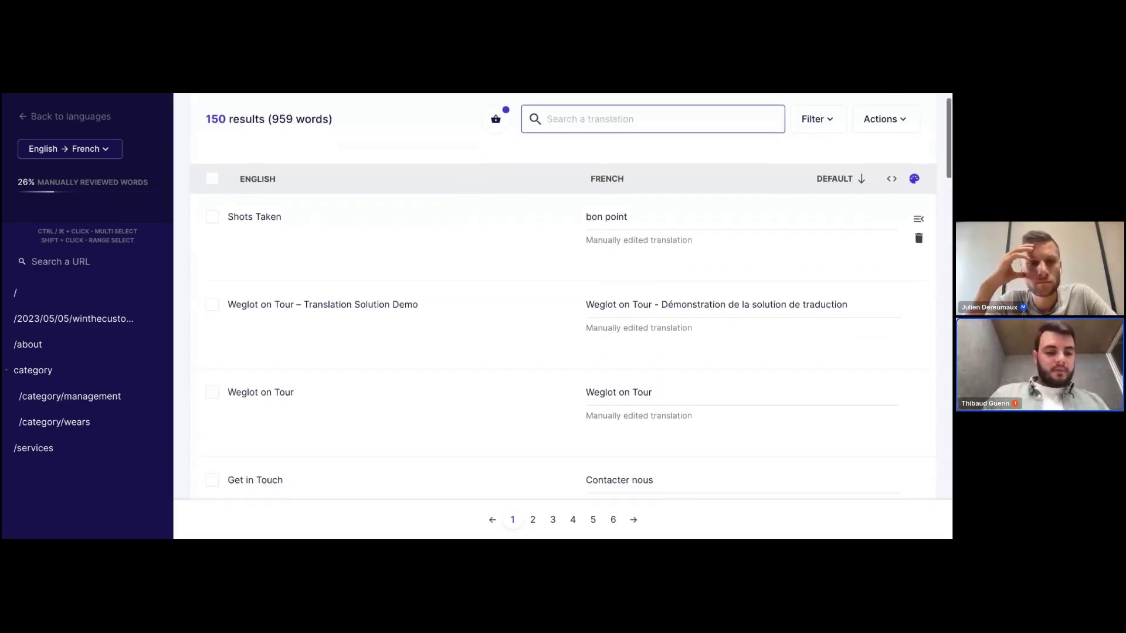
pyautogui.scroll(-2, 477, 220)
pyautogui.scroll(3, 322, 424)
pyautogui.write('Get in touch')
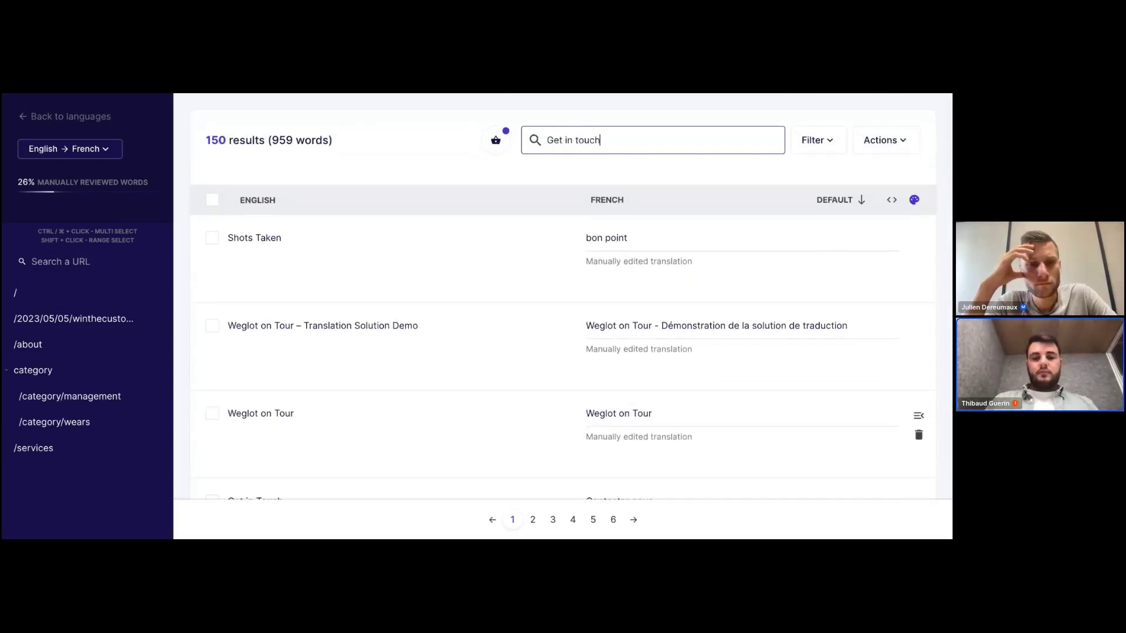
pyautogui.press('Return')
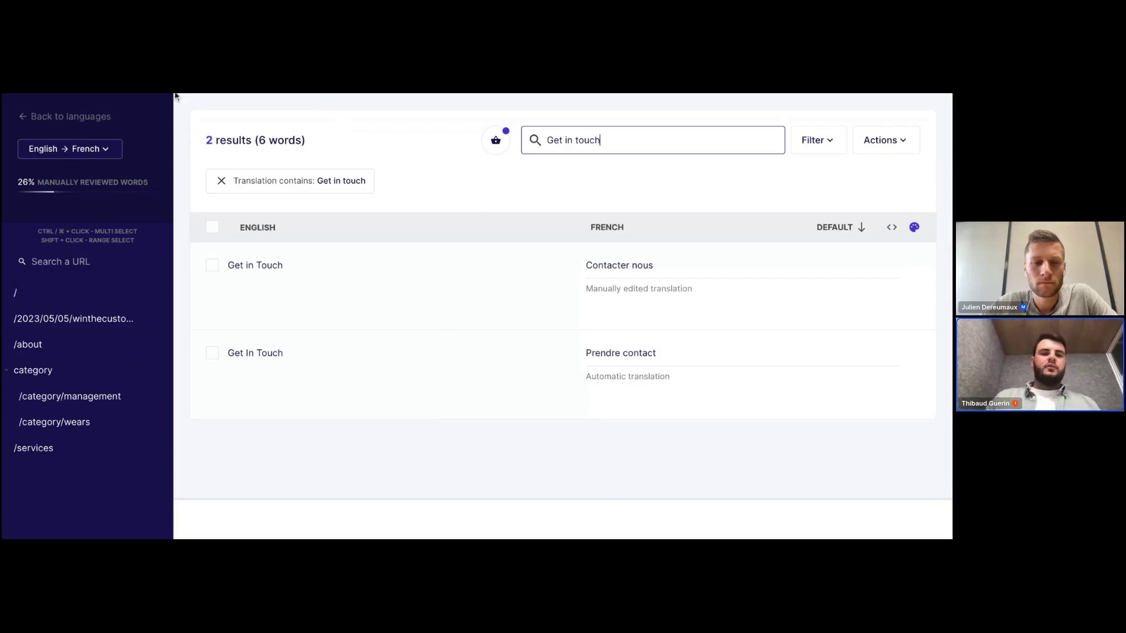
# Step: Return to the project's languages overview, open the Visual Editor page, and look it over
pyautogui.click(80, 115)
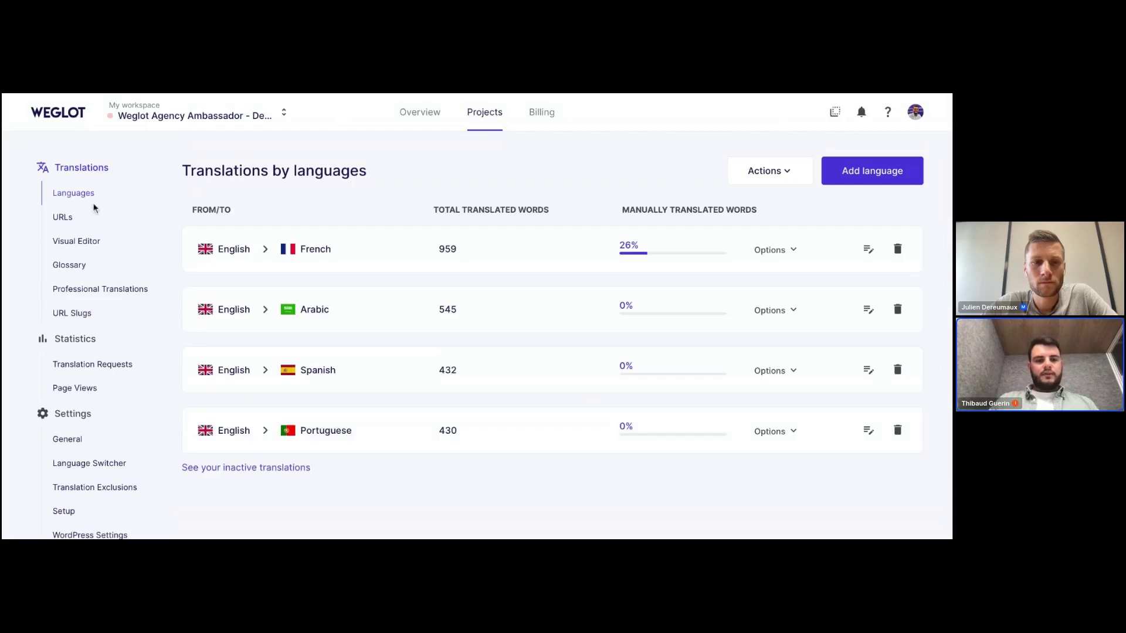
pyautogui.click(101, 241)
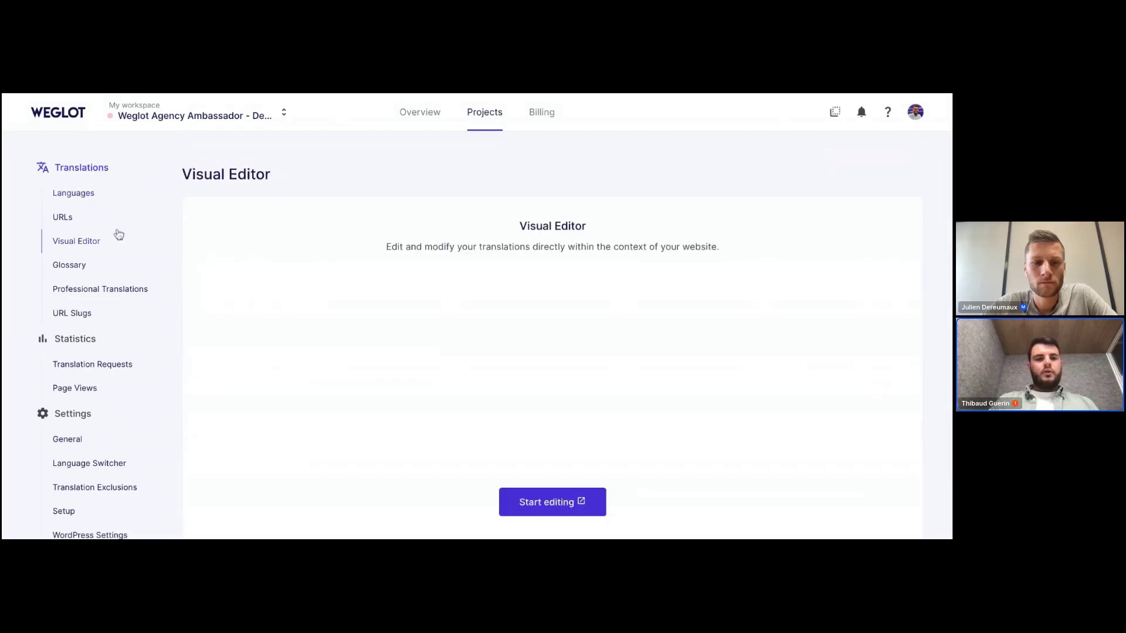
pyautogui.scroll(-3, 377, 305)
pyautogui.scroll(3, 485, 322)
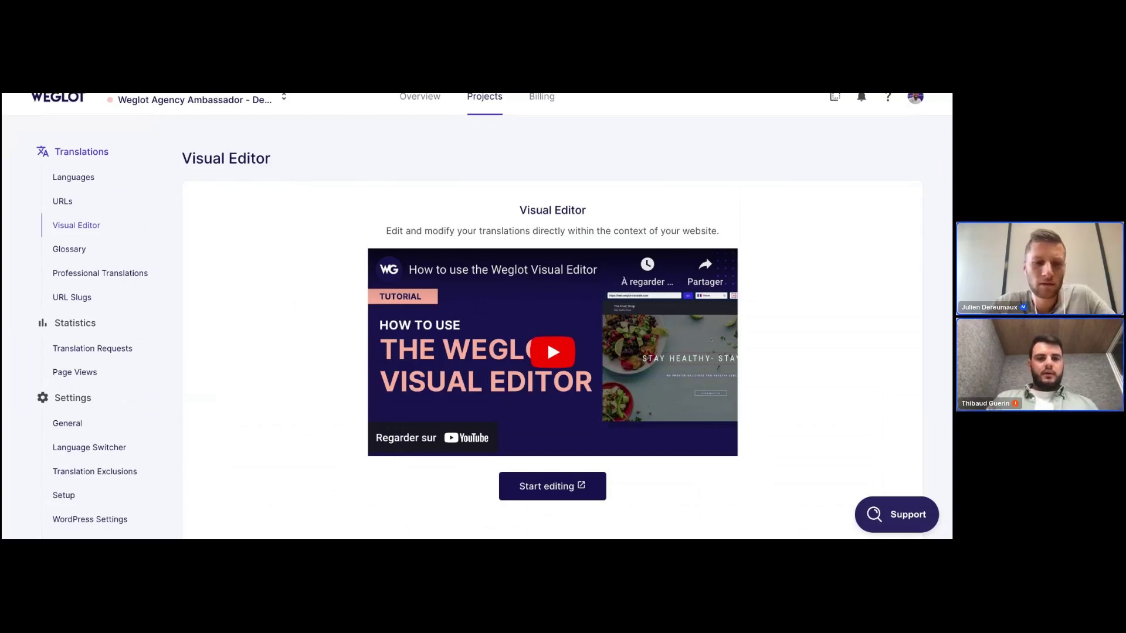
# Step: Switch to the live visual editor of the demo website and look through the home page down to the "THE EXPERIENCE!" section
pyautogui.hotkey('ctrl', 'Tab')
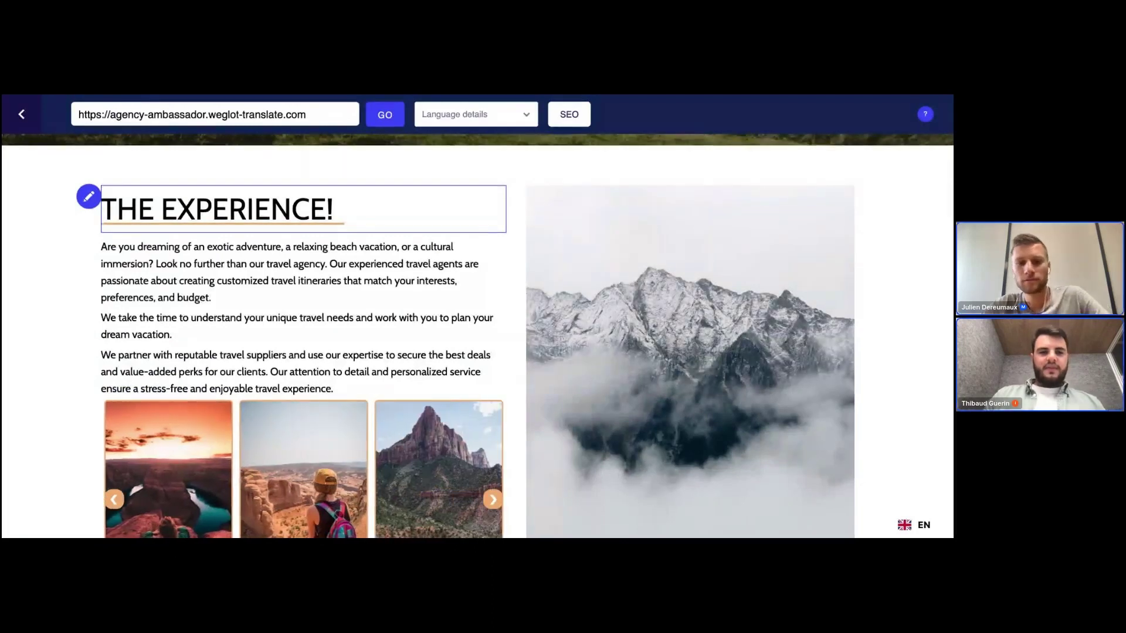
pyautogui.scroll(8, 395, 188)
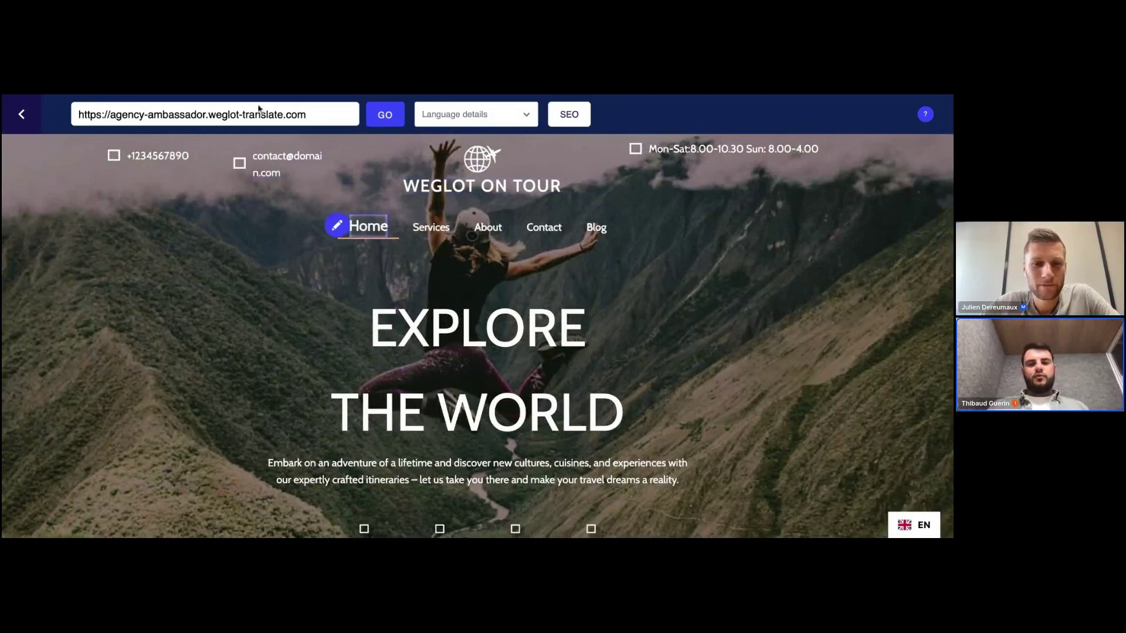
pyautogui.scroll(-3, 194, 421)
pyautogui.scroll(-2, 194, 421)
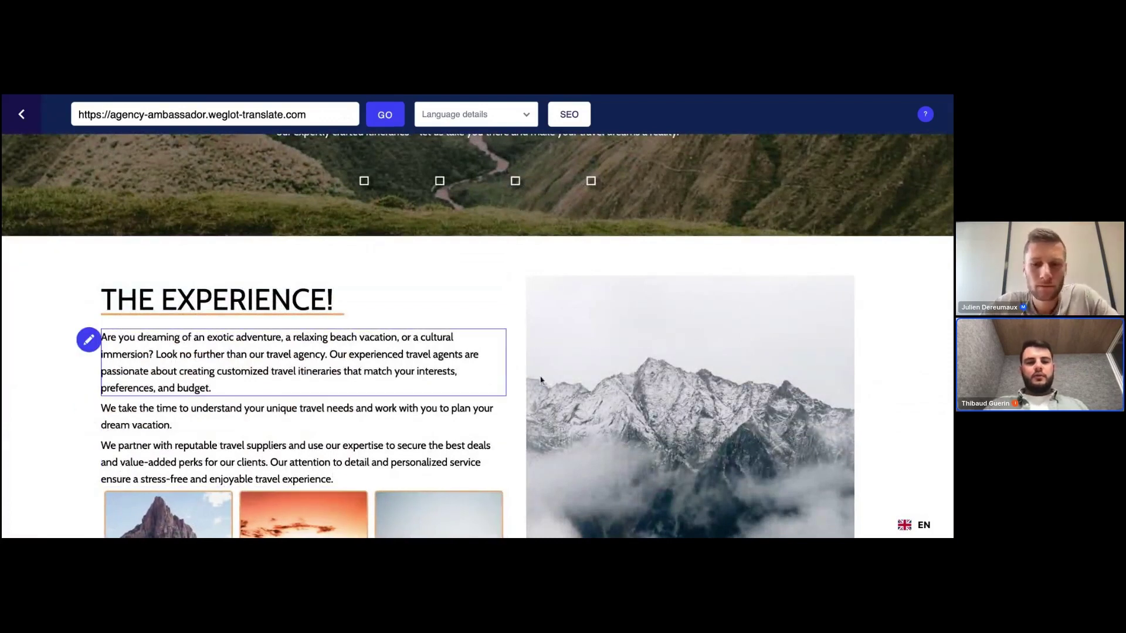
pyautogui.scroll(1, 152, 363)
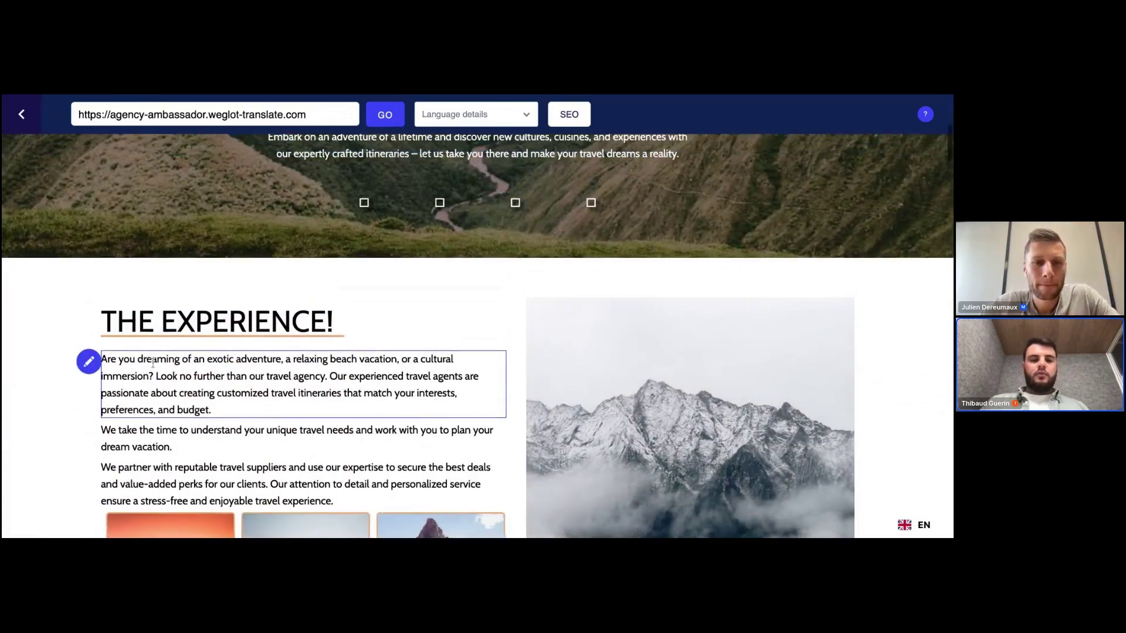
# Step: View the Arabic translation of the first paragraph under "THE EXPERIENCE!" in the visual editor, and close it without changes
pyautogui.click(89, 362)
pyautogui.click(434, 172)
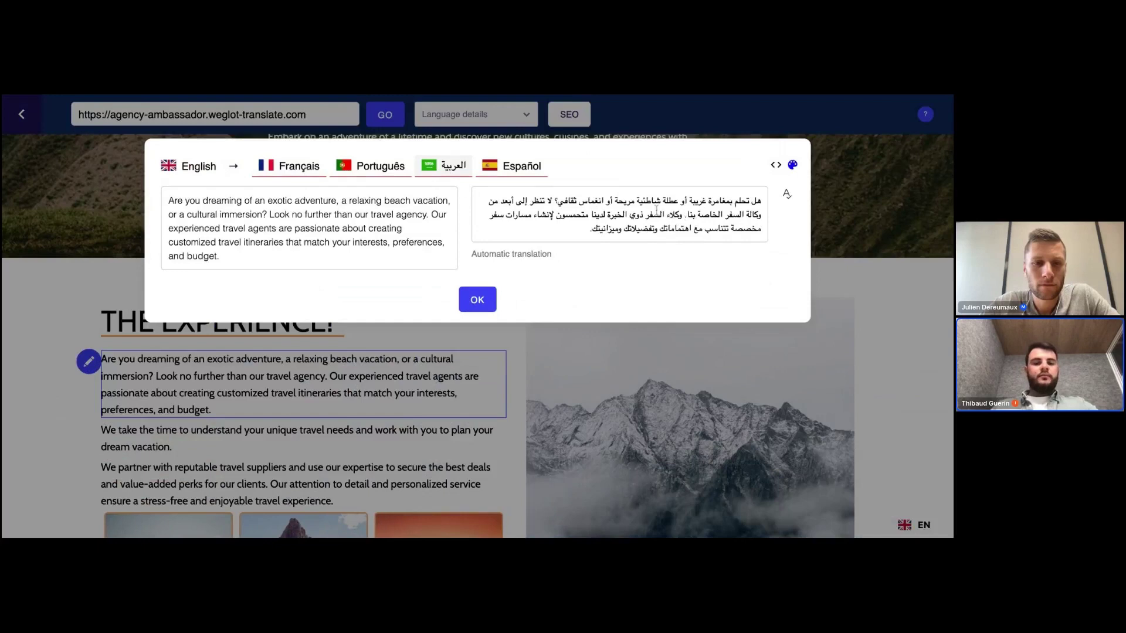
pyautogui.click(228, 412)
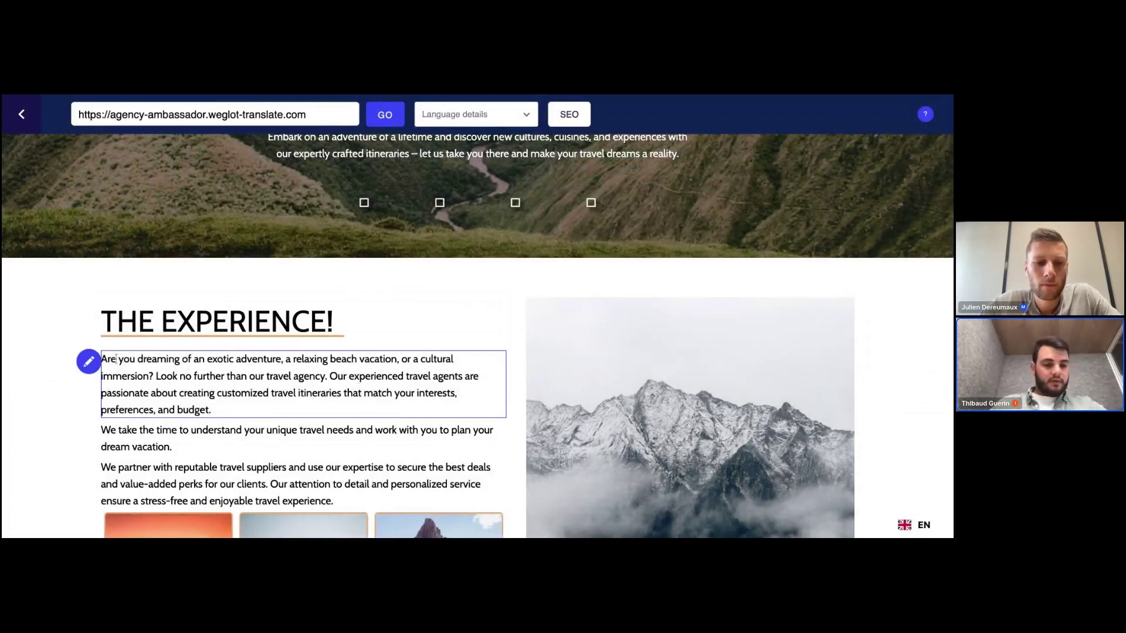
pyautogui.click(89, 363)
pyautogui.click(461, 170)
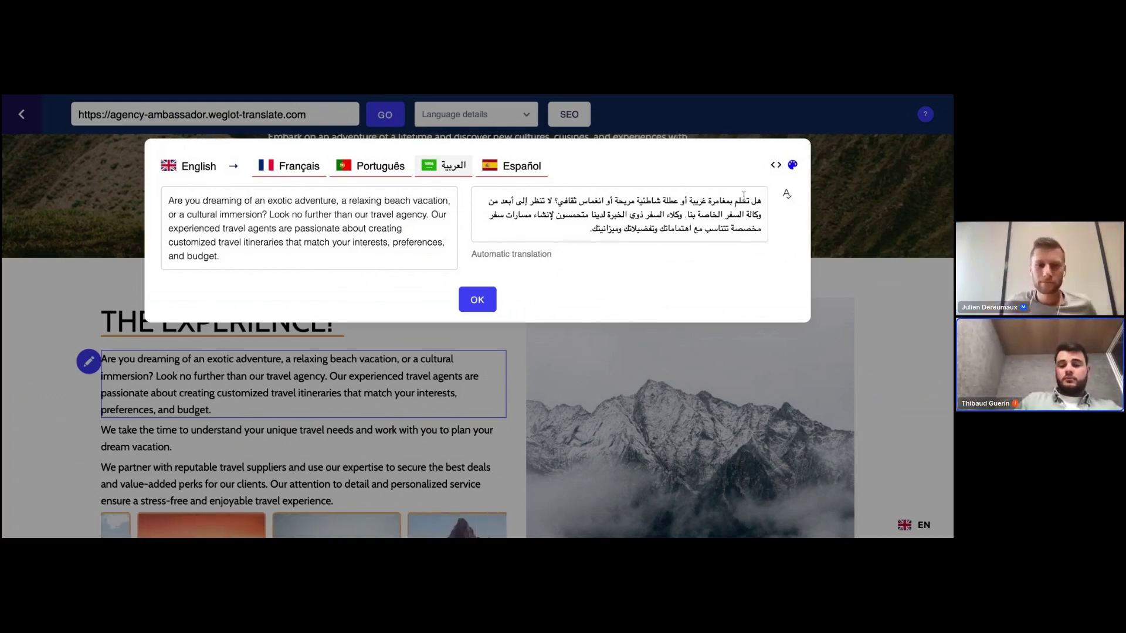
pyautogui.click(894, 372)
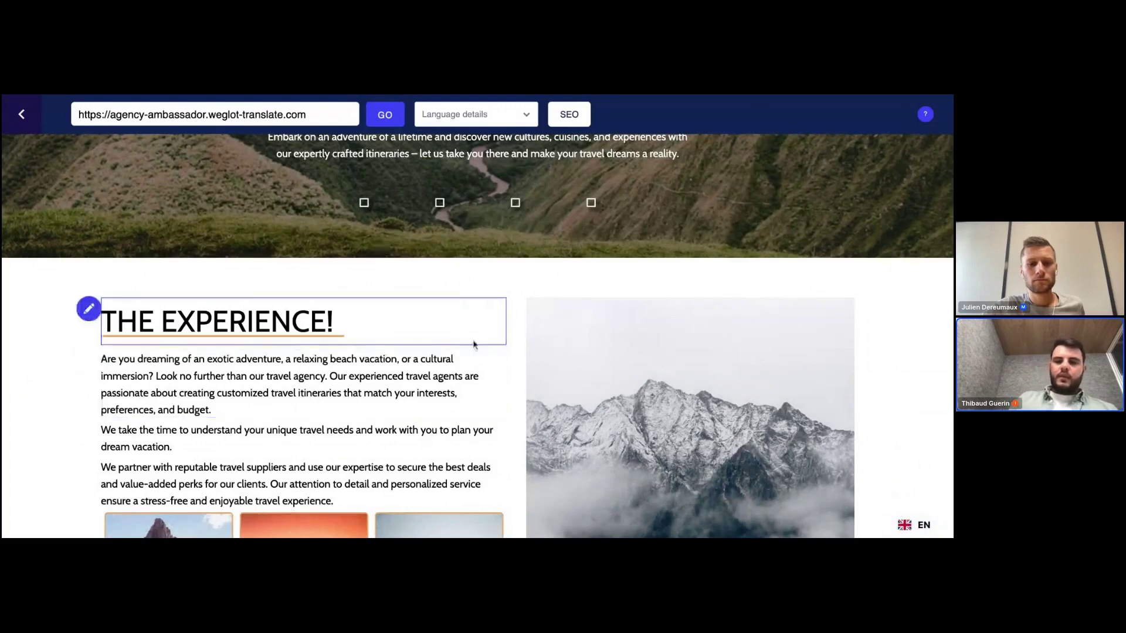
# Step: View the site's language switcher choices, set the visual editor's language details to Arabic, and clear that language selection
pyautogui.scroll(5, 474, 344)
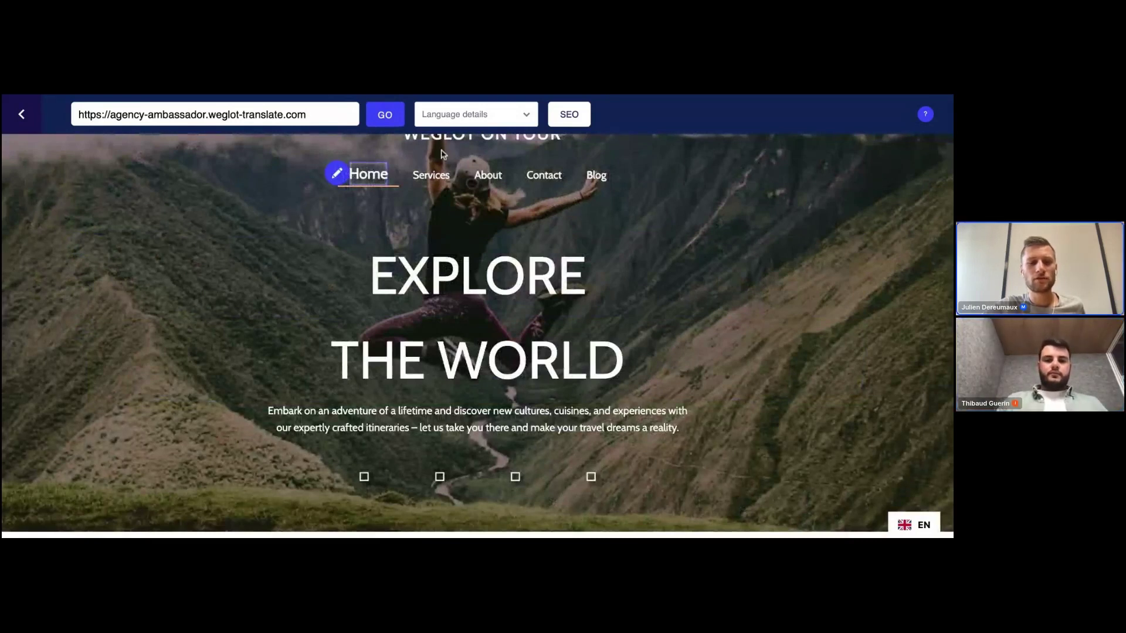
pyautogui.scroll(2, 451, 204)
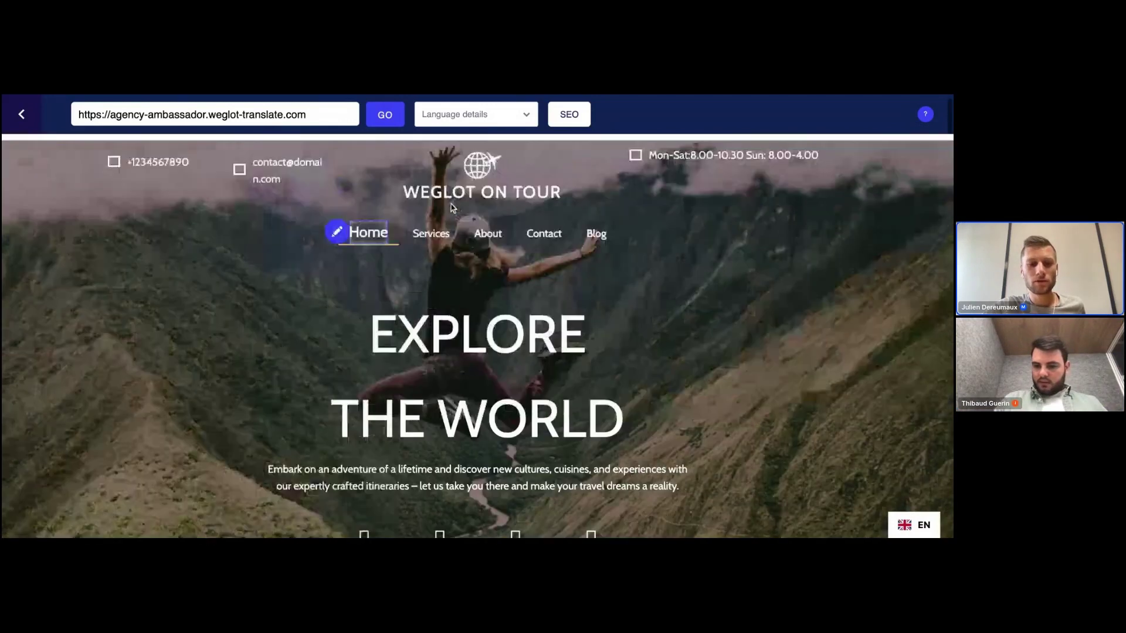
pyautogui.click(914, 525)
pyautogui.scroll(-2, 916, 475)
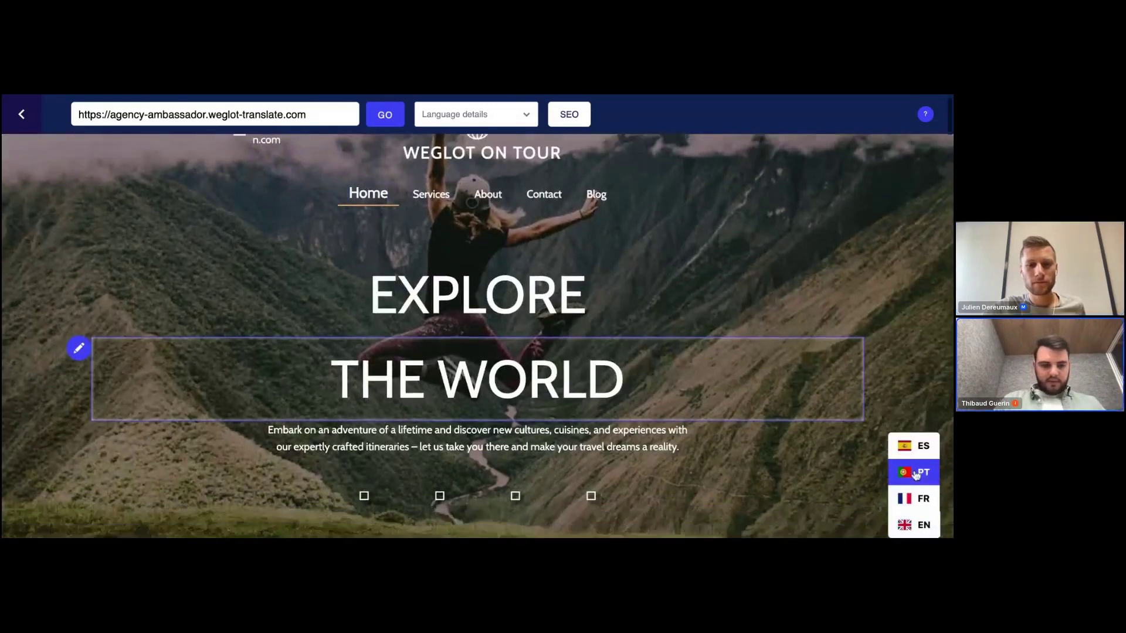
pyautogui.scroll(-2, 916, 475)
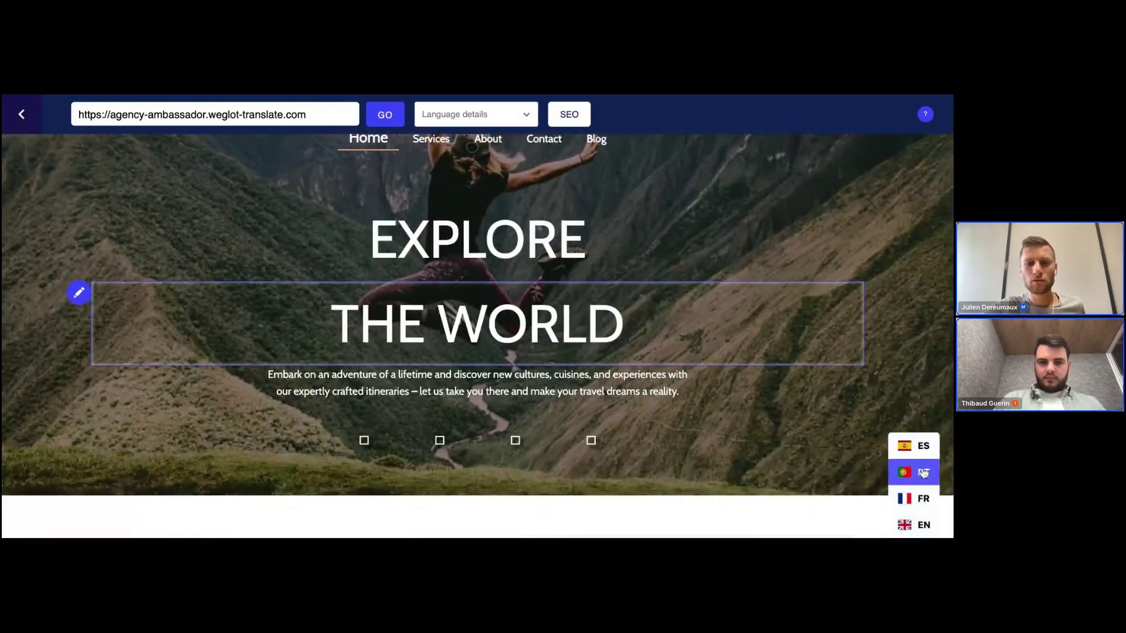
pyautogui.click(503, 114)
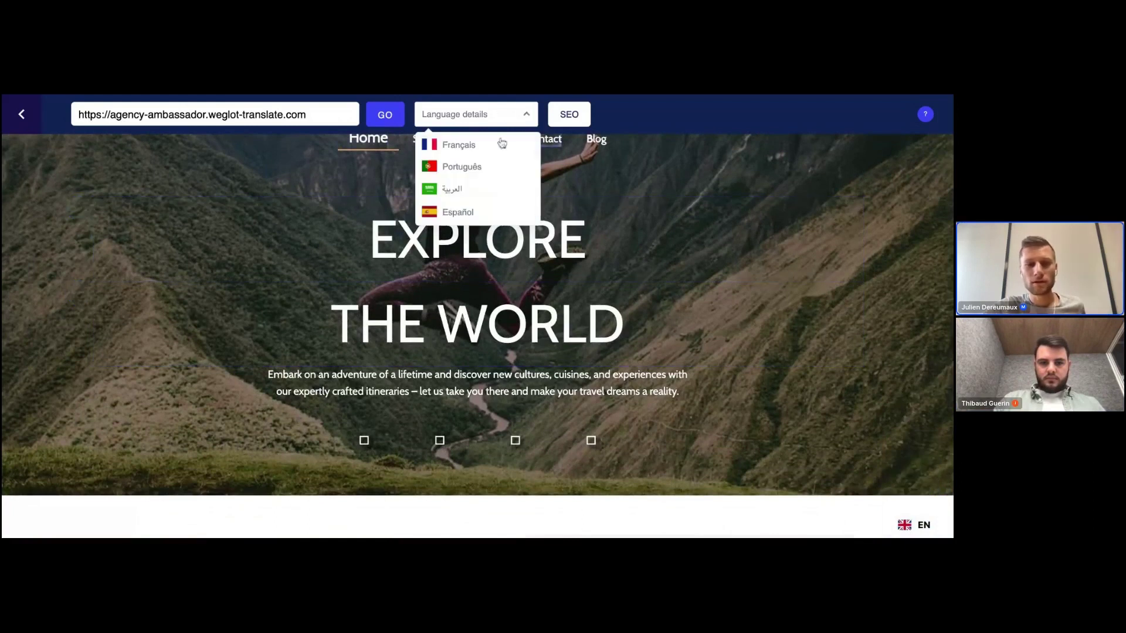
pyautogui.scroll(-2, 475, 170)
pyautogui.click(451, 187)
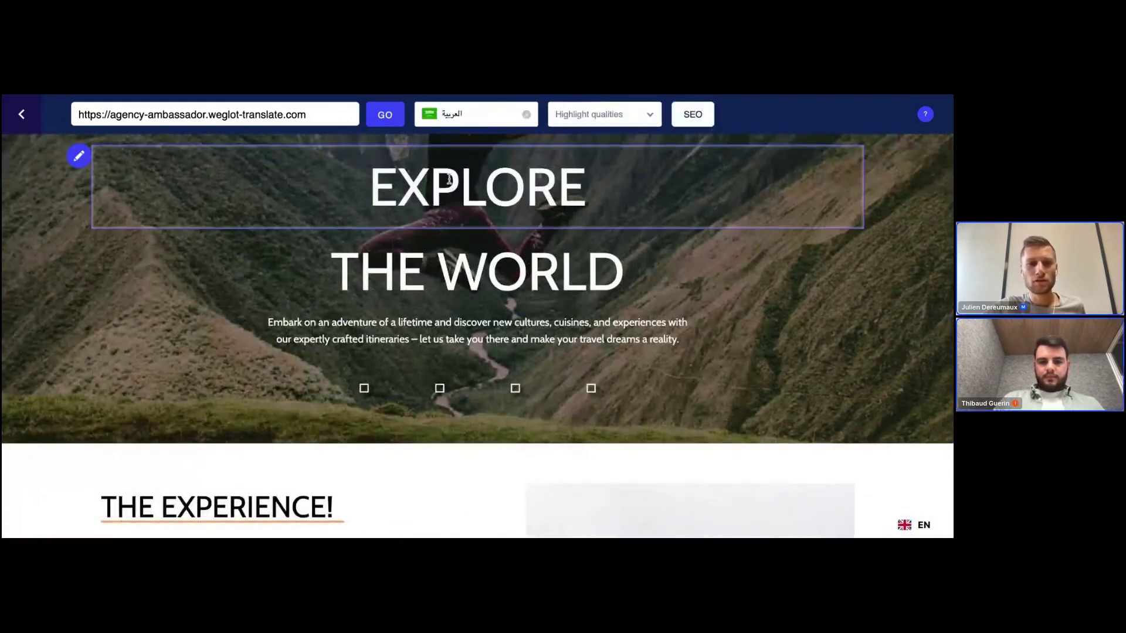
pyautogui.click(526, 114)
# Step: Try to switch the website preview to French through the site's own language switcher
pyautogui.moveTo(913, 511)
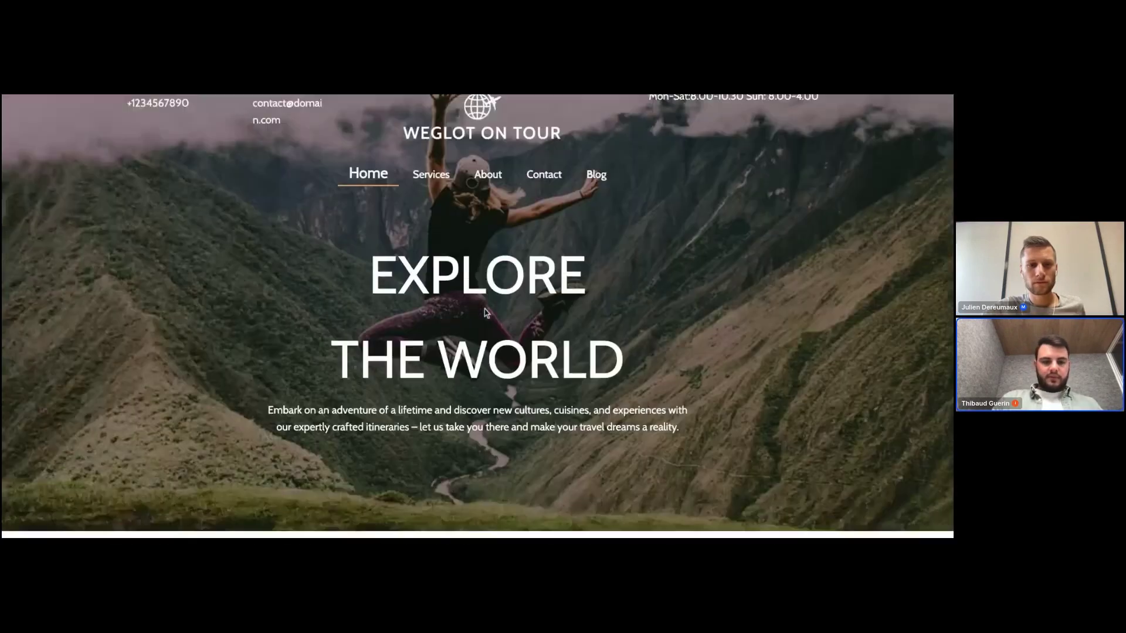
pyautogui.scroll(-3, 485, 314)
pyautogui.scroll(-1, 485, 314)
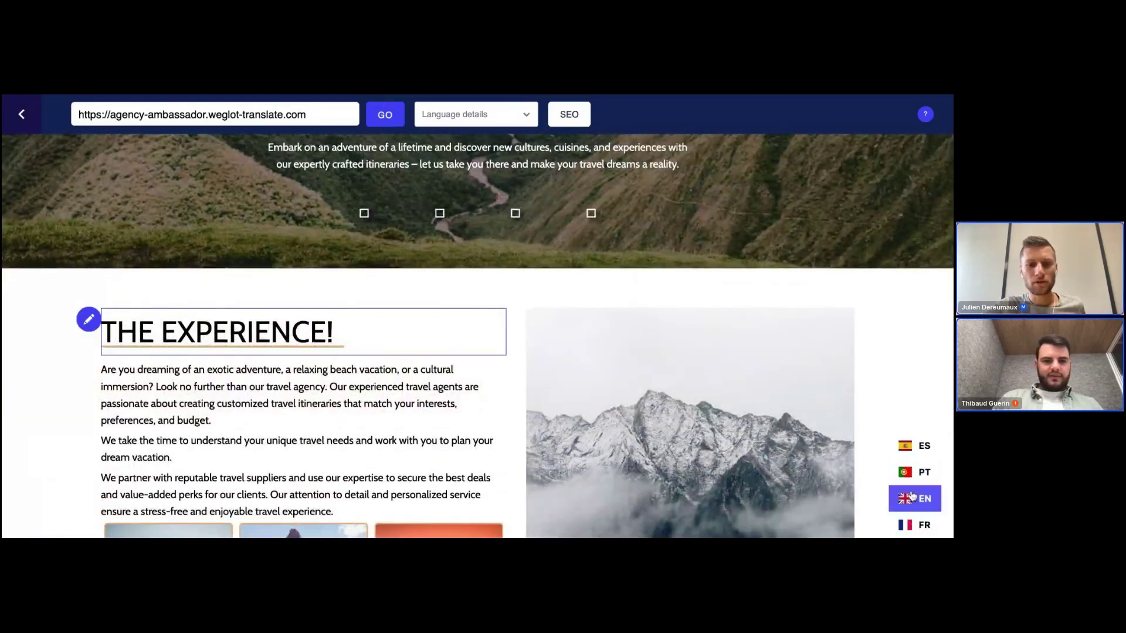
pyautogui.click(911, 498)
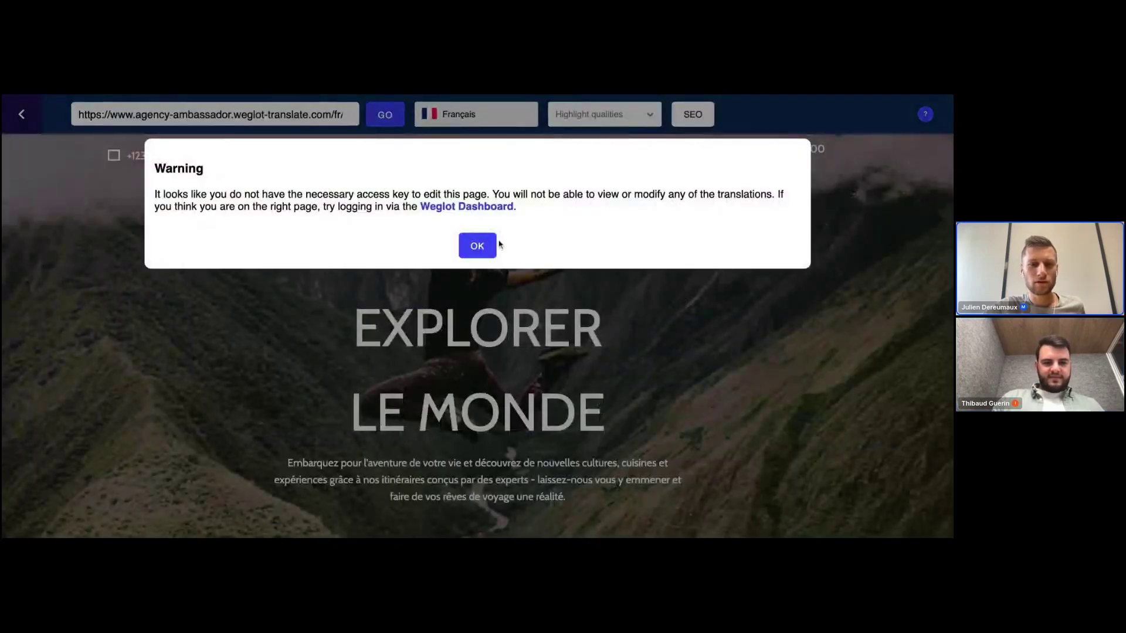
pyautogui.click(495, 245)
# Step: Look through the home page, view the French translation fields of the middle carousel image above "ABOUT US", and close them without changes
pyautogui.scroll(-5, 466, 221)
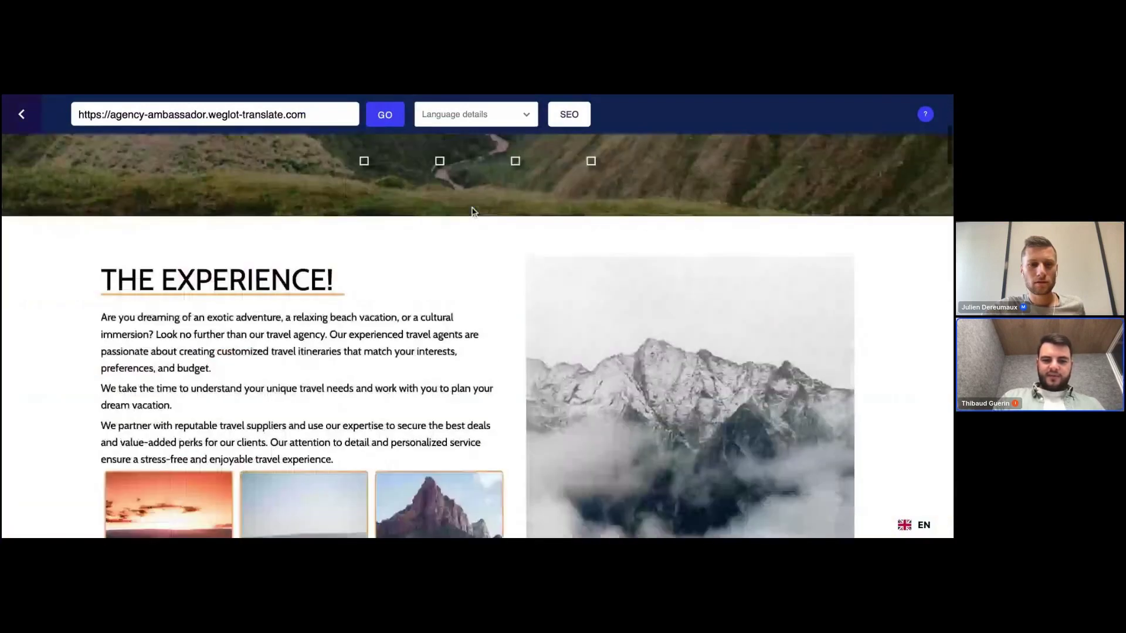
pyautogui.scroll(-5, 473, 210)
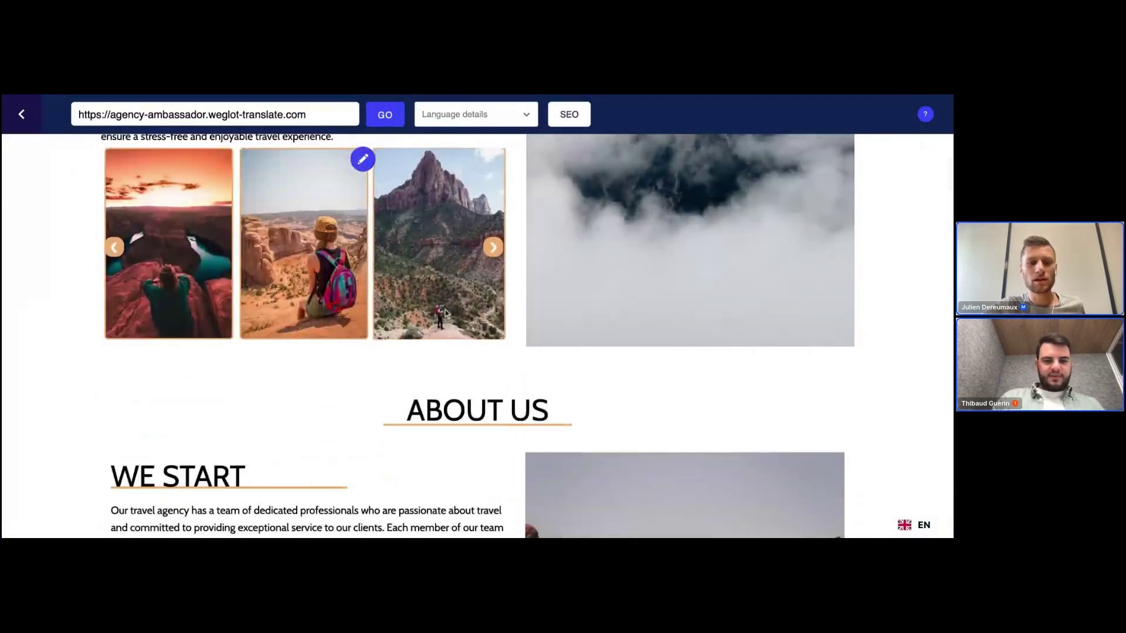
pyautogui.scroll(-4, 446, 313)
pyautogui.scroll(15, 443, 305)
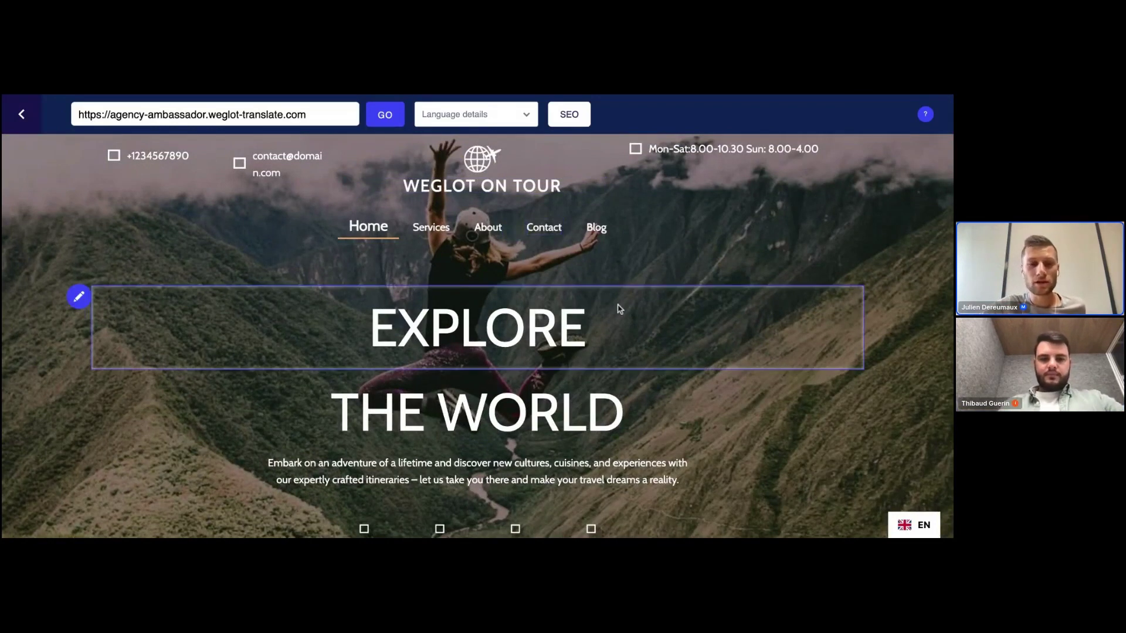
pyautogui.scroll(-10, 620, 309)
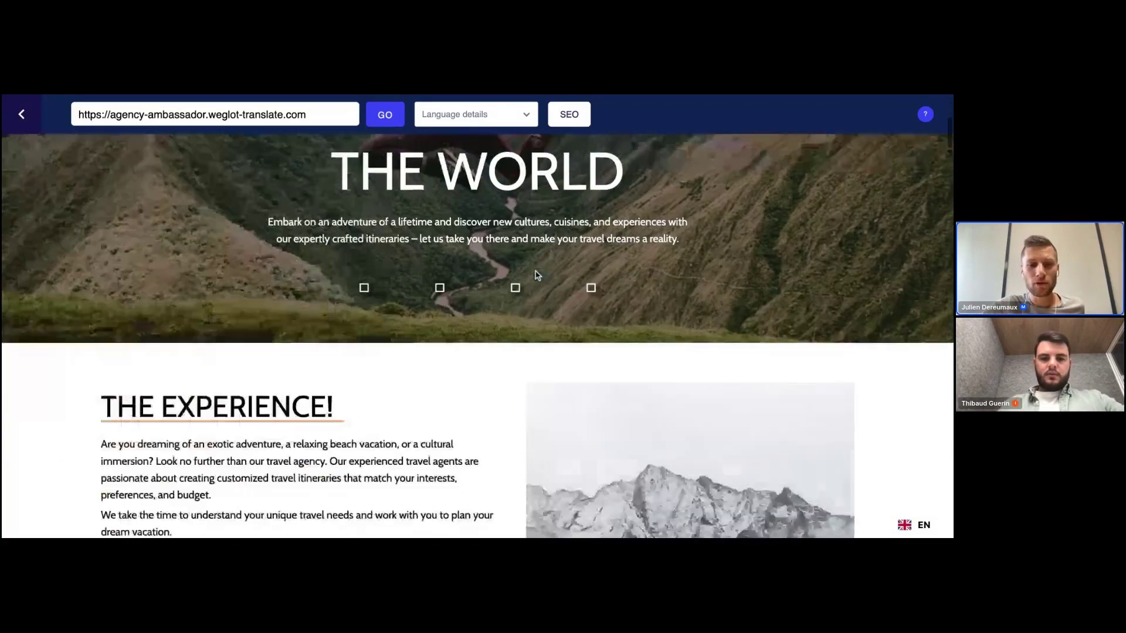
pyautogui.scroll(5, 608, 241)
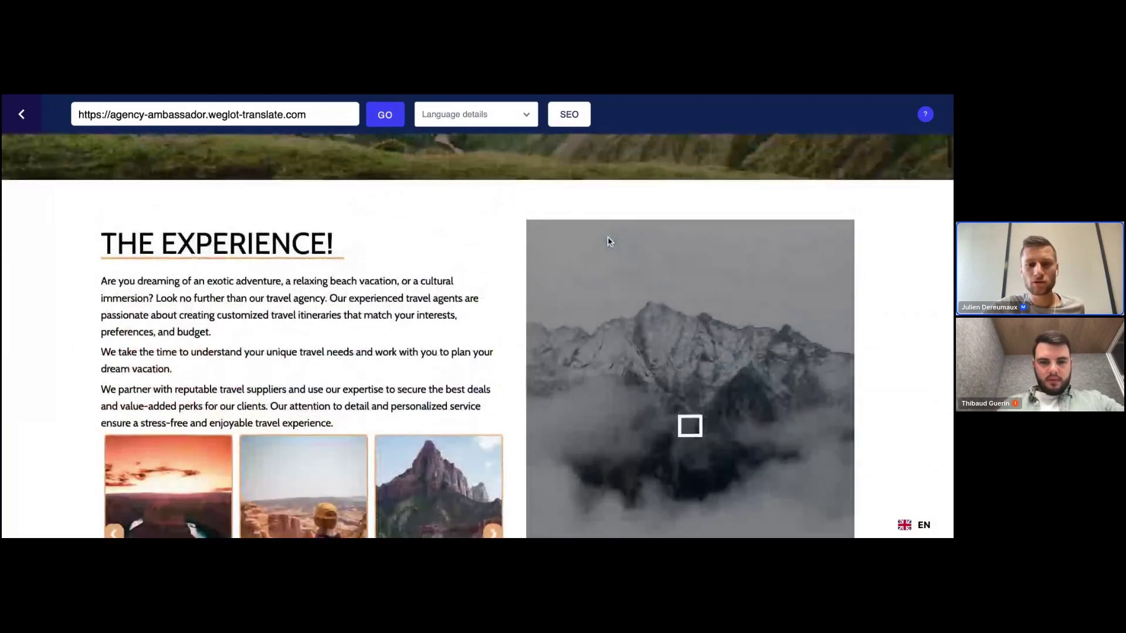
pyautogui.scroll(-6, 608, 242)
pyautogui.scroll(2, 525, 333)
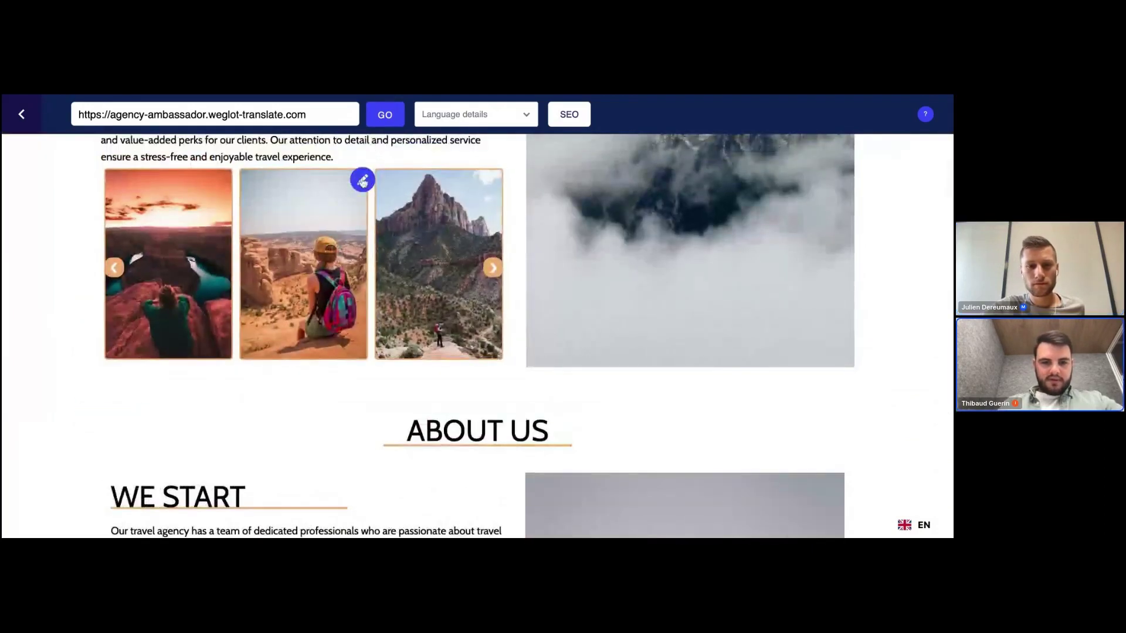
pyautogui.click(363, 179)
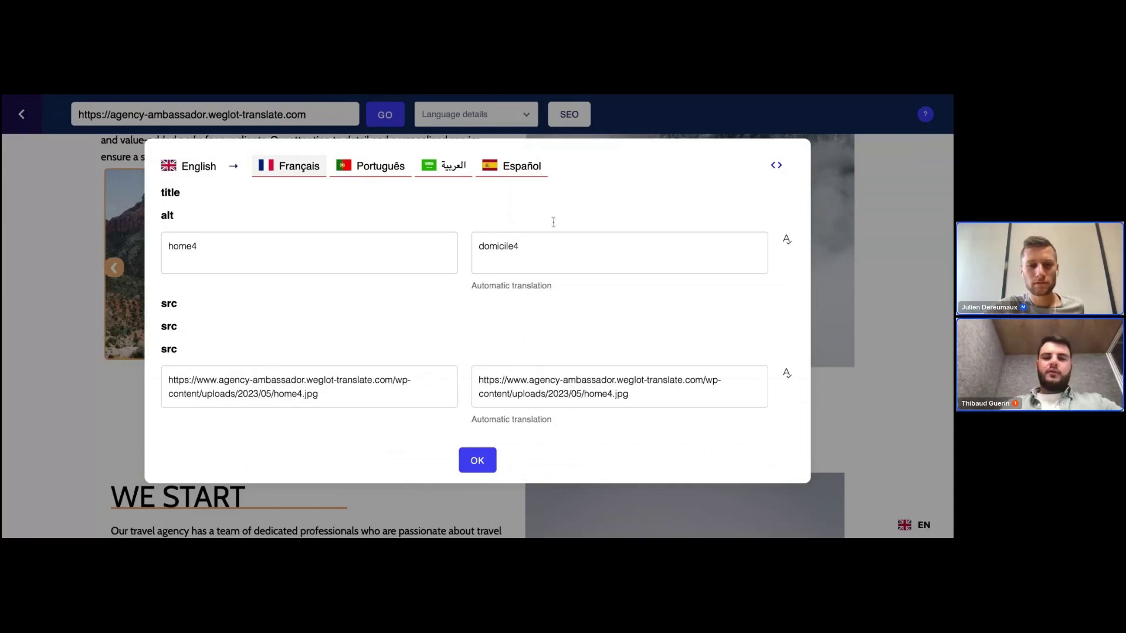
pyautogui.click(901, 229)
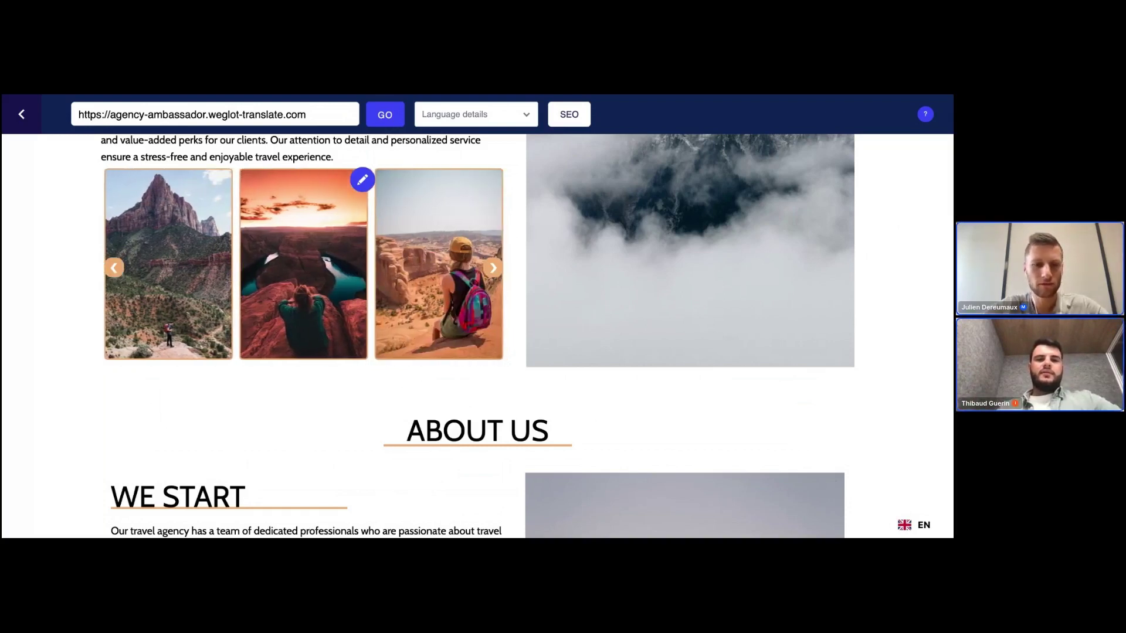
# Step: Return to the project dashboard's Glossary page and review its existing translation rules
pyautogui.hotkey('ctrl', 'Tab')
pyautogui.scroll(-1, 477, 309)
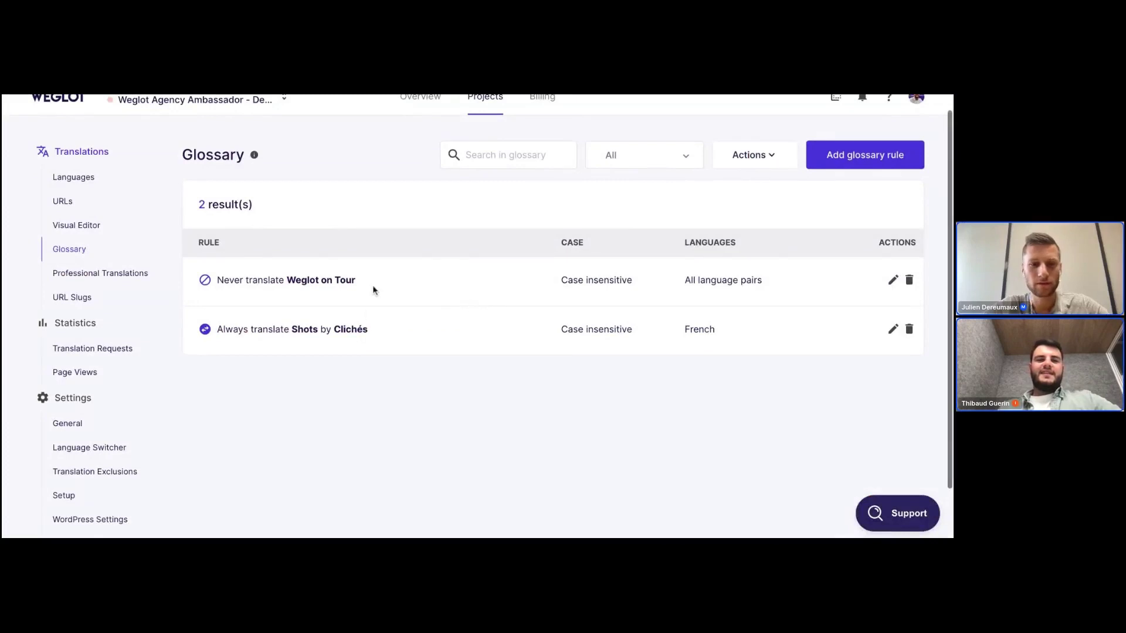
pyautogui.scroll(1, 361, 352)
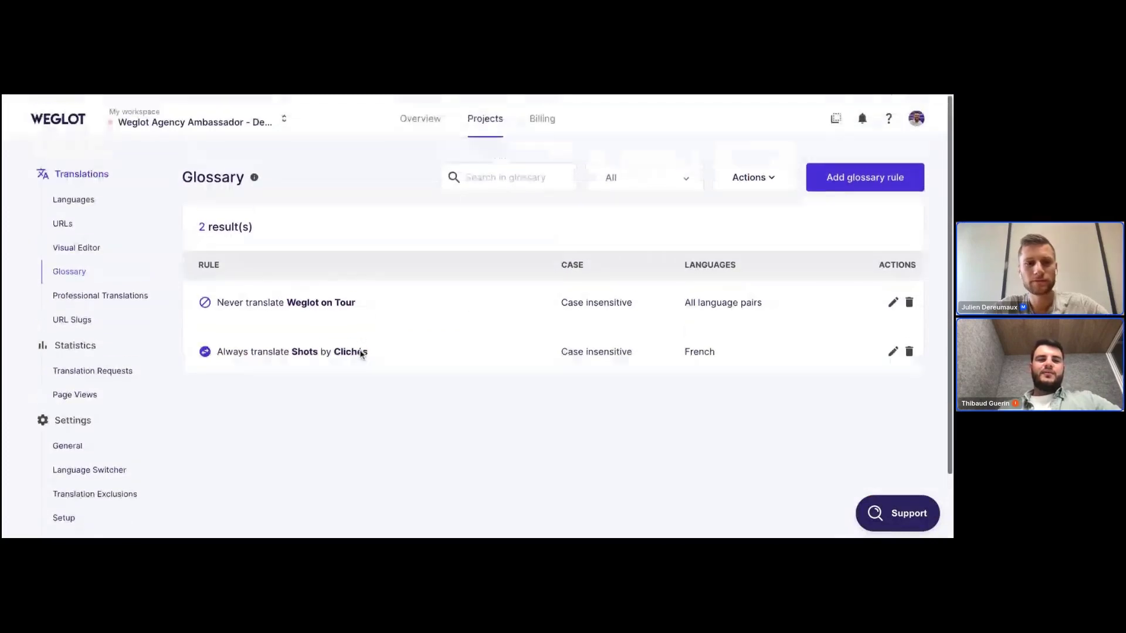
pyautogui.click(71, 266)
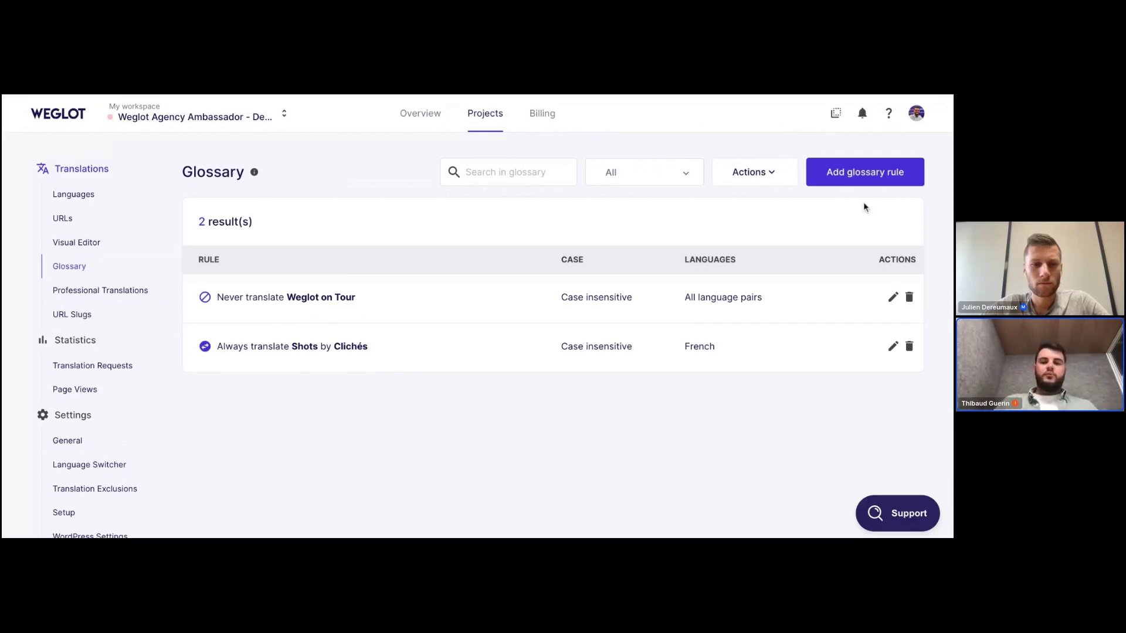
# Step: Examine the form for a new glossary rule with the "Always translate" type and its language choices, and close it without saving
pyautogui.click(865, 184)
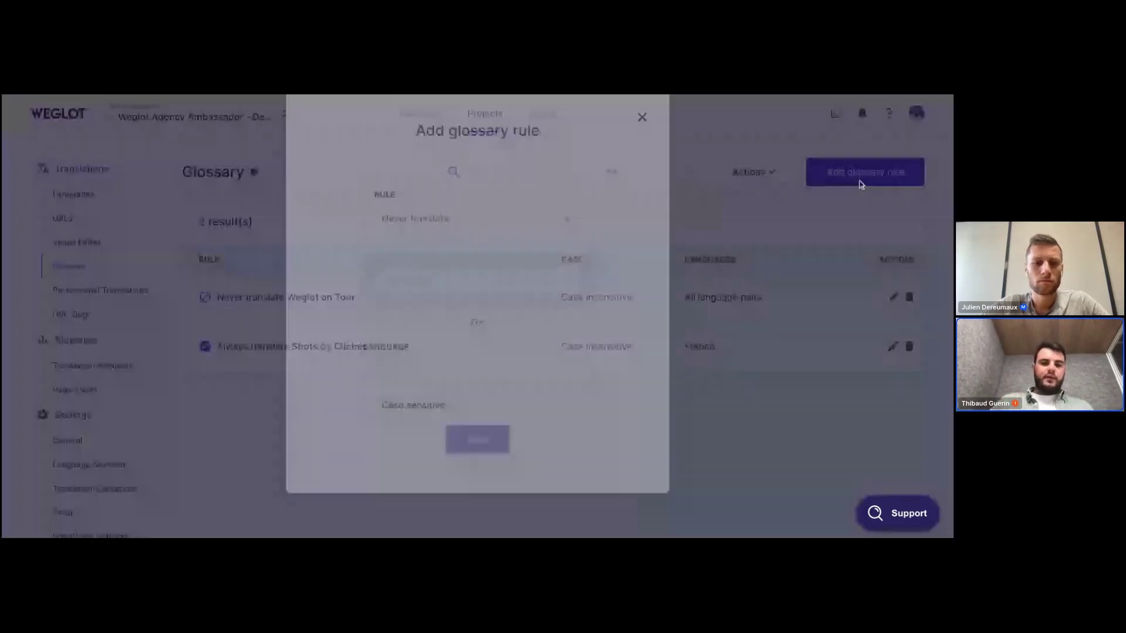
pyautogui.click(447, 253)
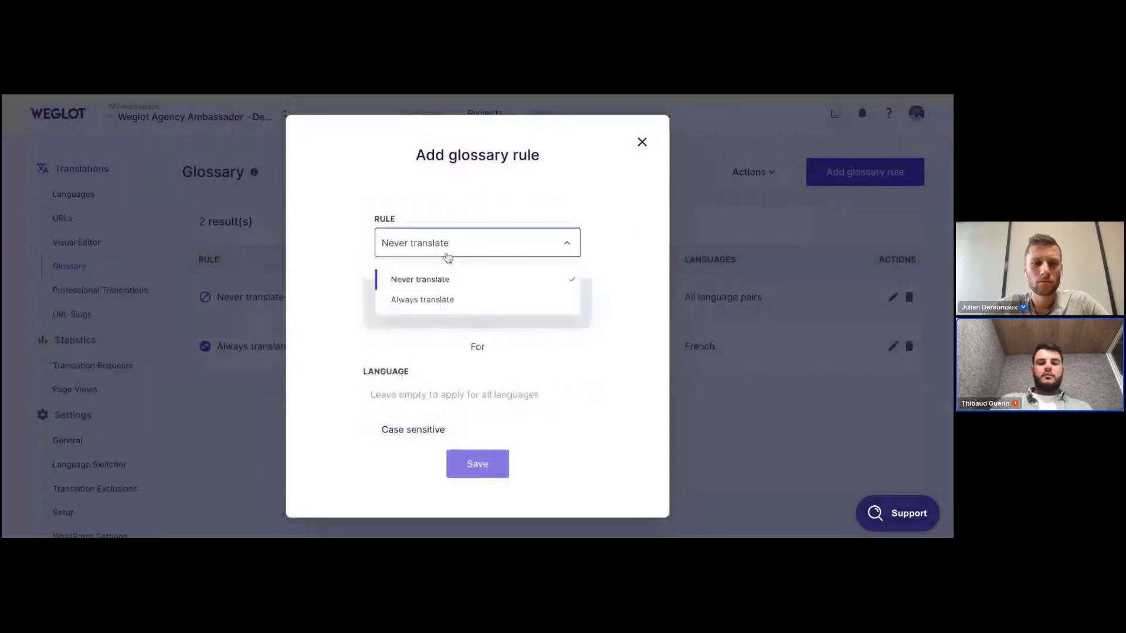
pyautogui.click(451, 297)
pyautogui.scroll(-1, 435, 226)
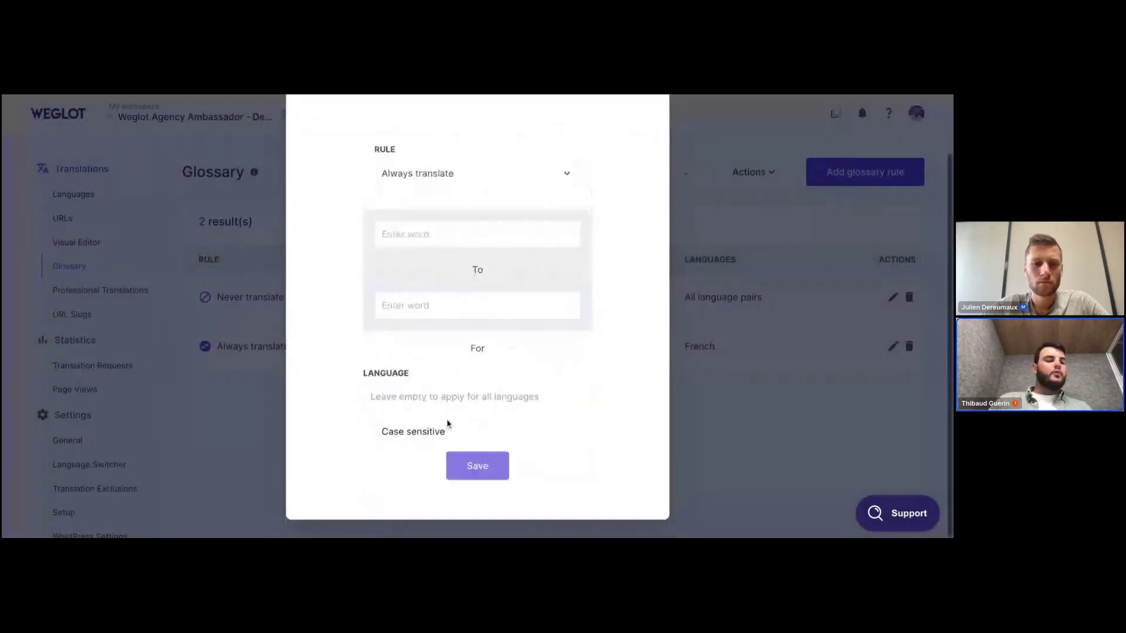
pyautogui.click(432, 397)
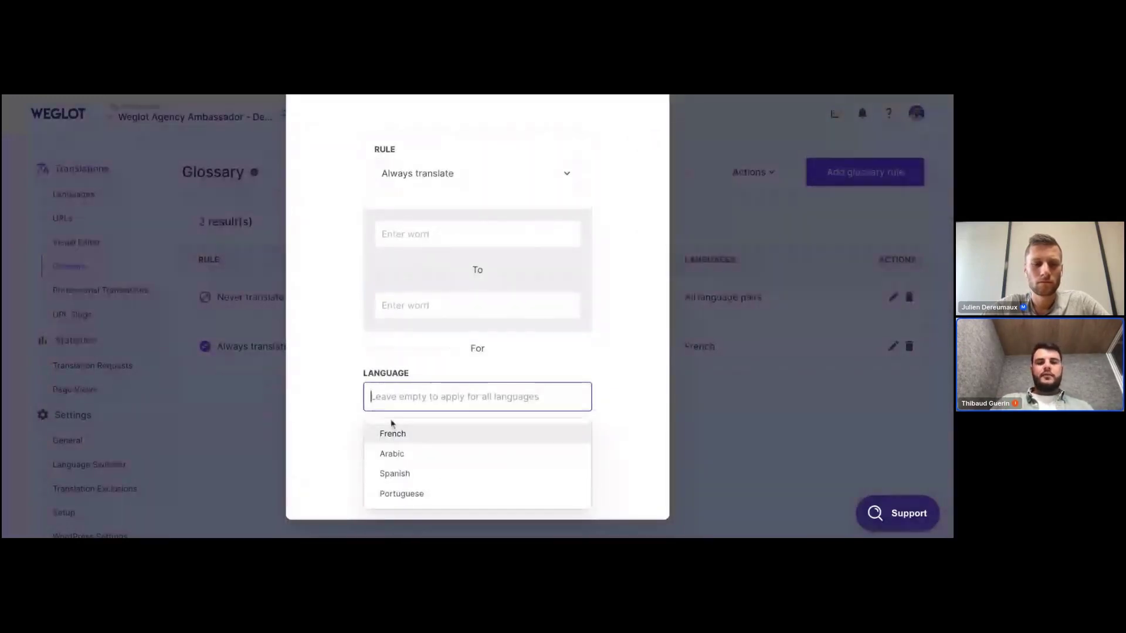
pyautogui.click(301, 442)
pyautogui.click(706, 261)
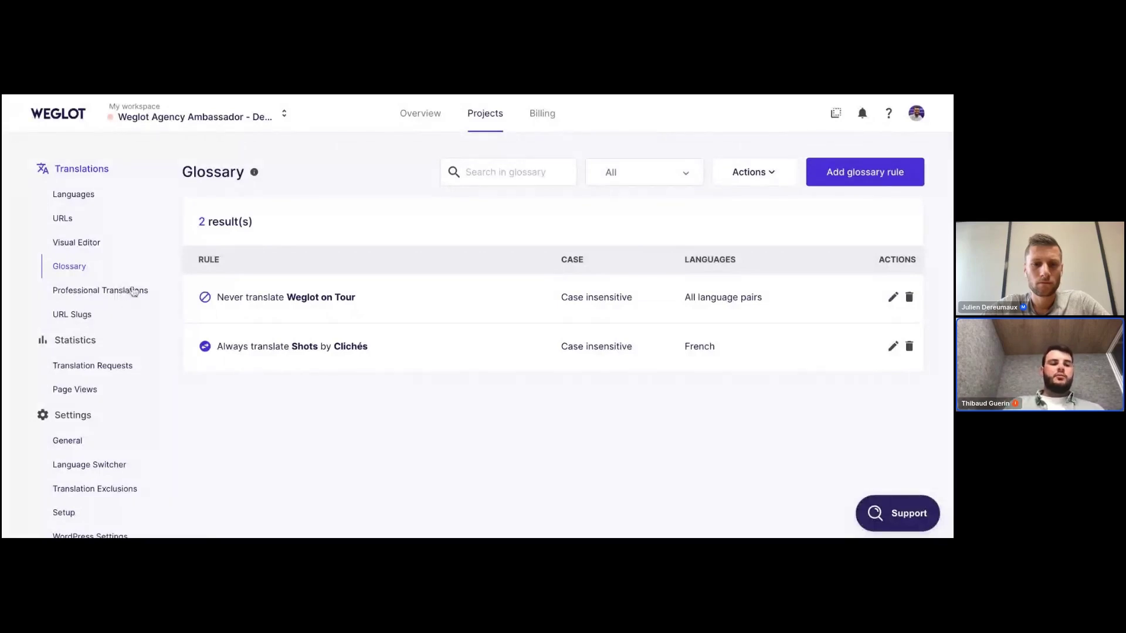
# Step: Open the project's Translation Requests statistics and look over the graph, language breakdown and requests by URL
pyautogui.scroll(-1, 70, 286)
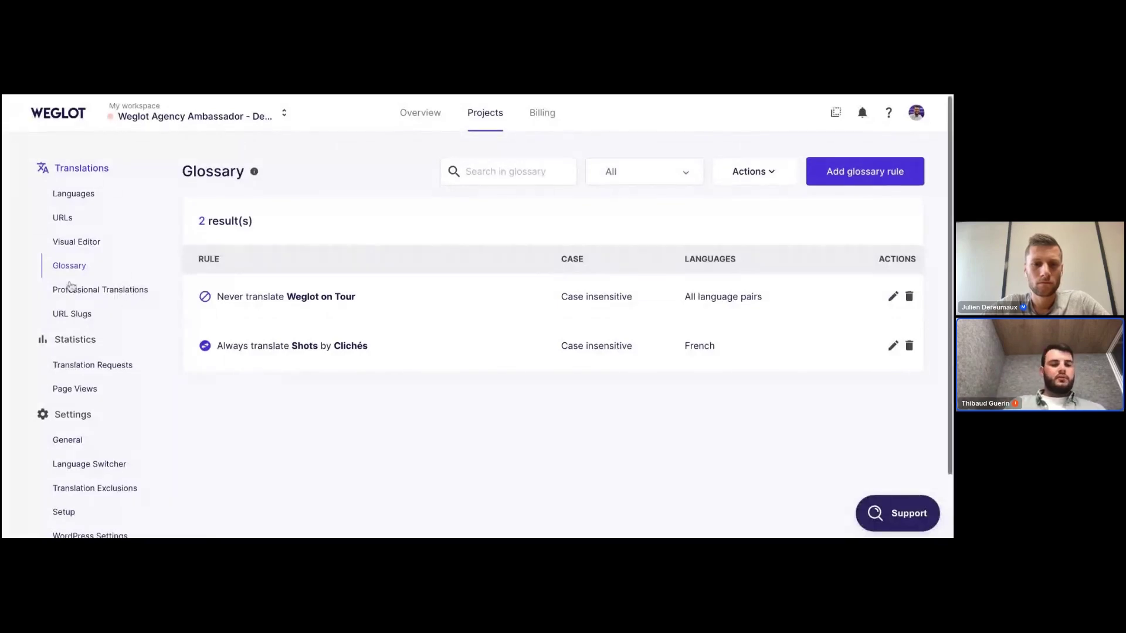
pyautogui.scroll(-1, 70, 290)
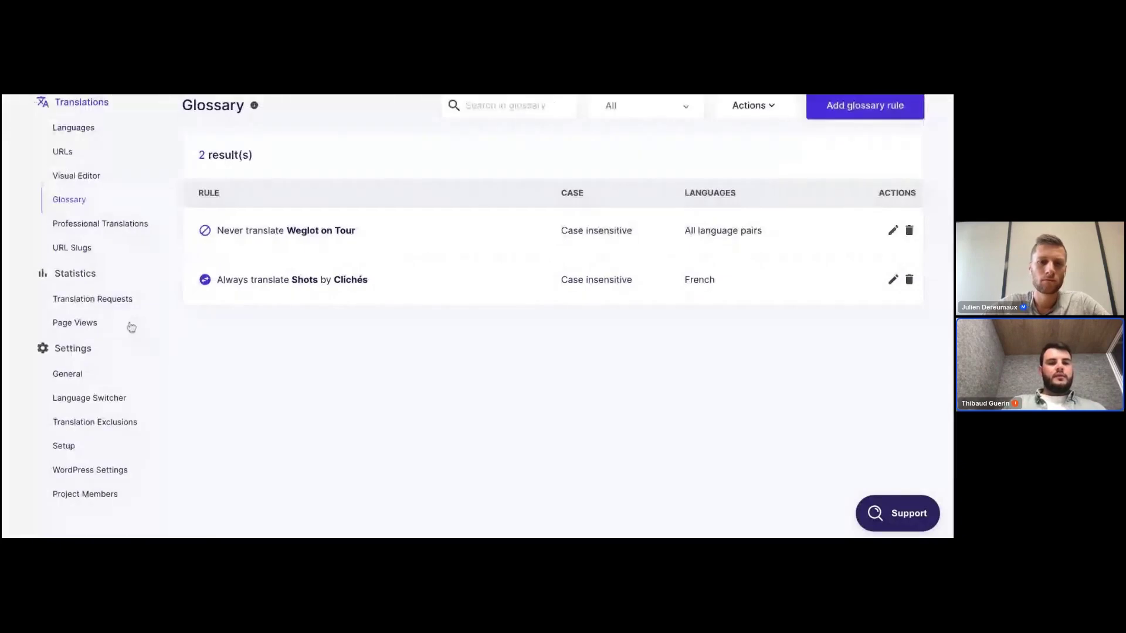
pyautogui.click(115, 301)
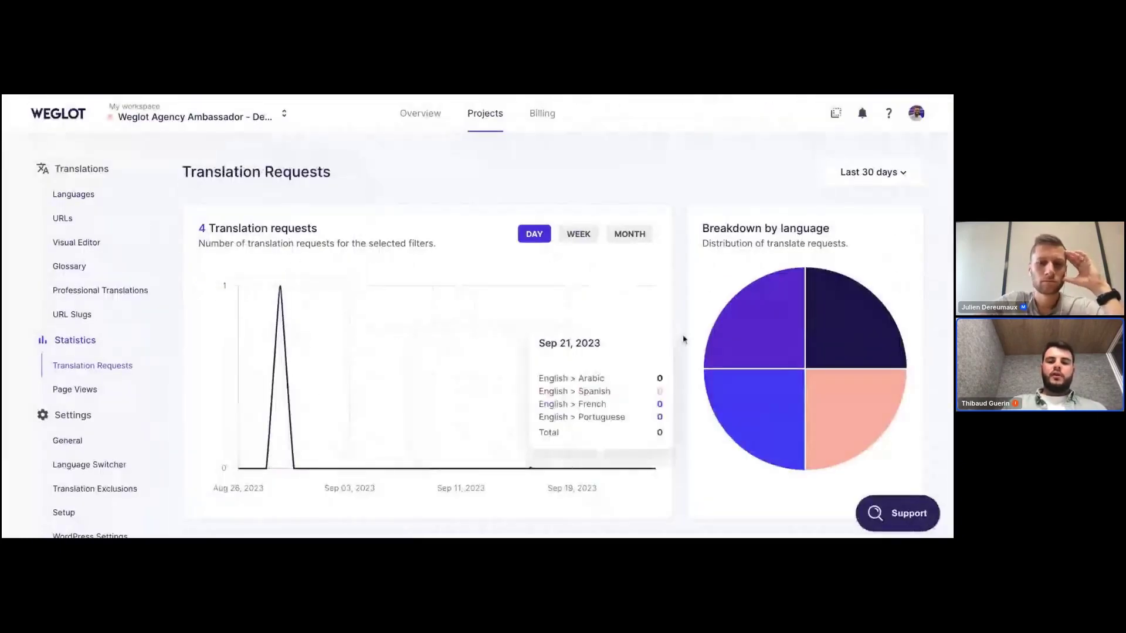
pyautogui.scroll(-3, 684, 339)
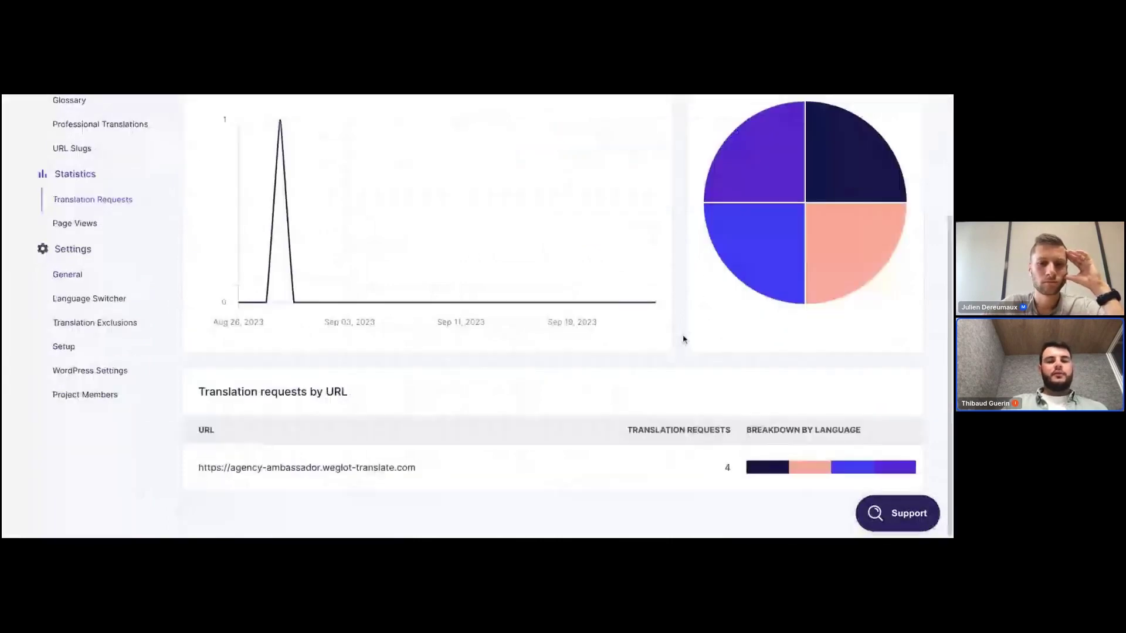
pyautogui.scroll(3, 684, 339)
# Step: Open the Page Views statistics and look over the country map and browser language table
pyautogui.click(70, 389)
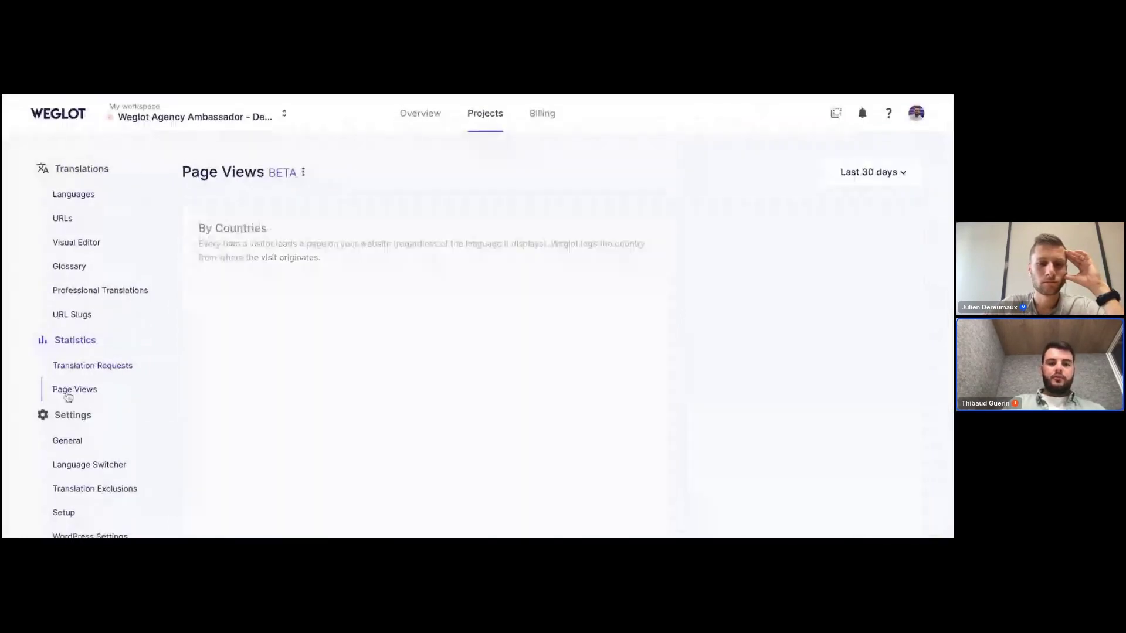
pyautogui.scroll(-1, 363, 368)
pyautogui.scroll(-1, 364, 369)
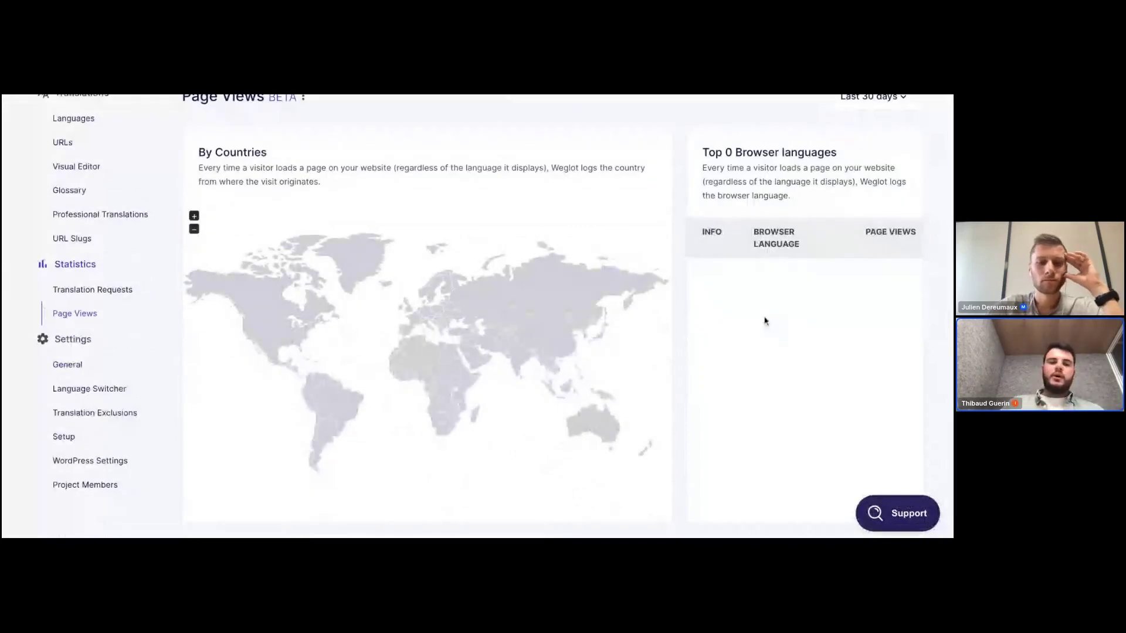
pyautogui.scroll(-1, 326, 334)
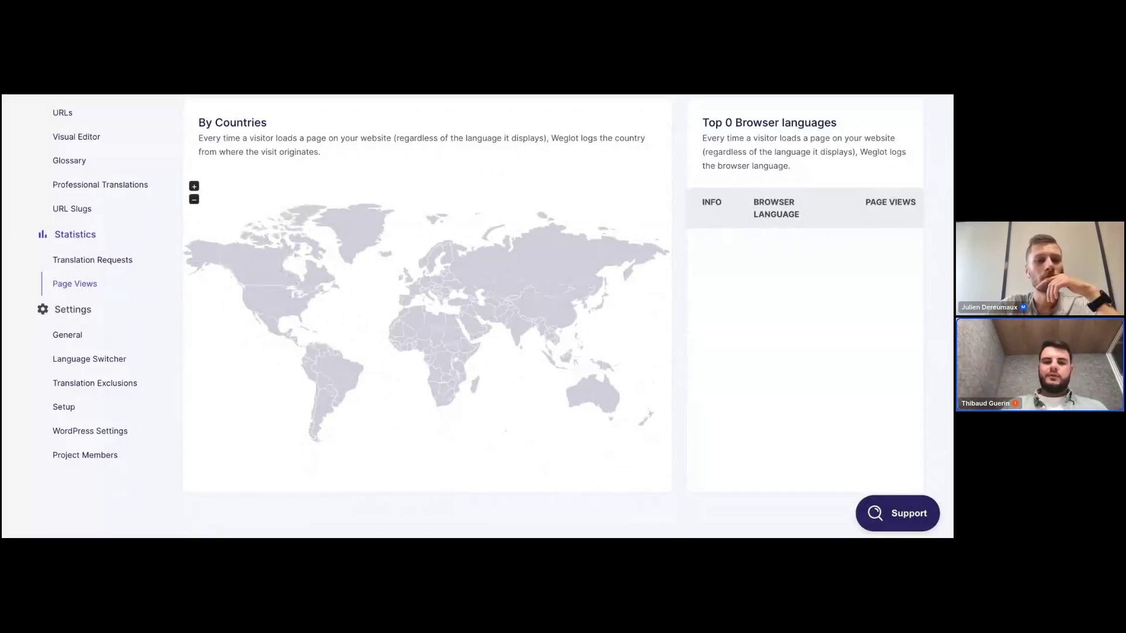
pyautogui.moveTo(545, 260)
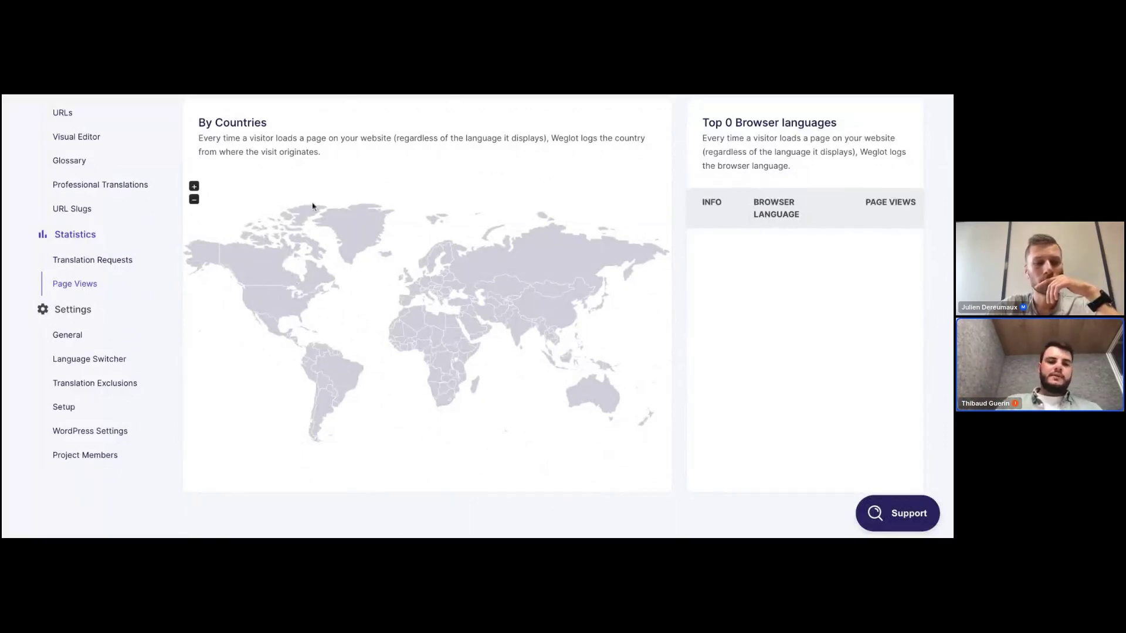
pyautogui.scroll(2, 315, 206)
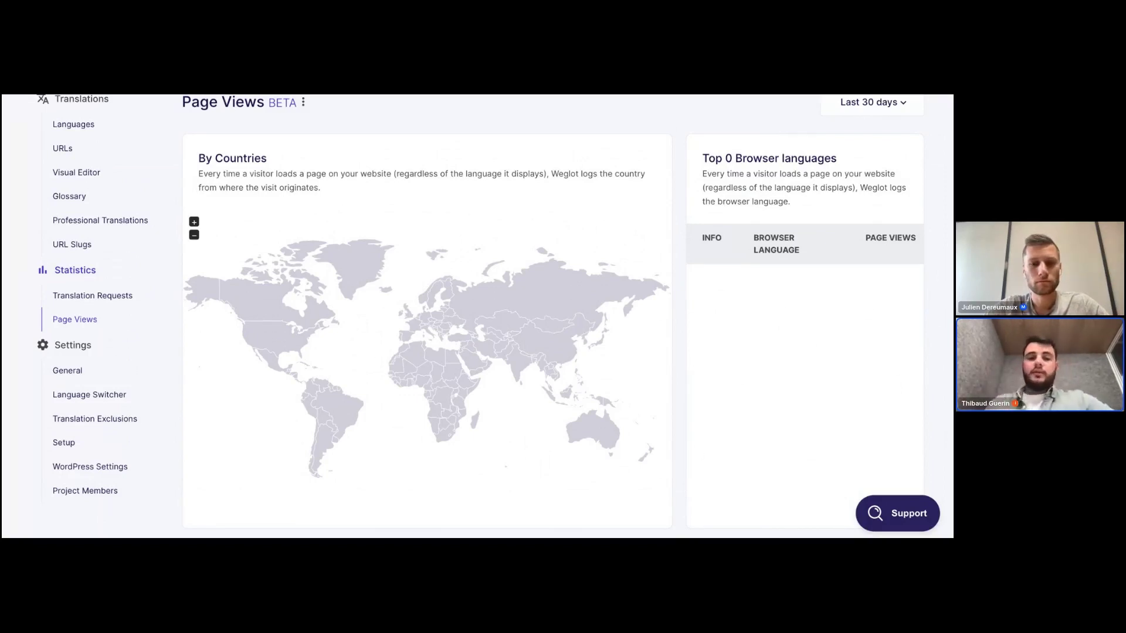
pyautogui.scroll(1, 482, 285)
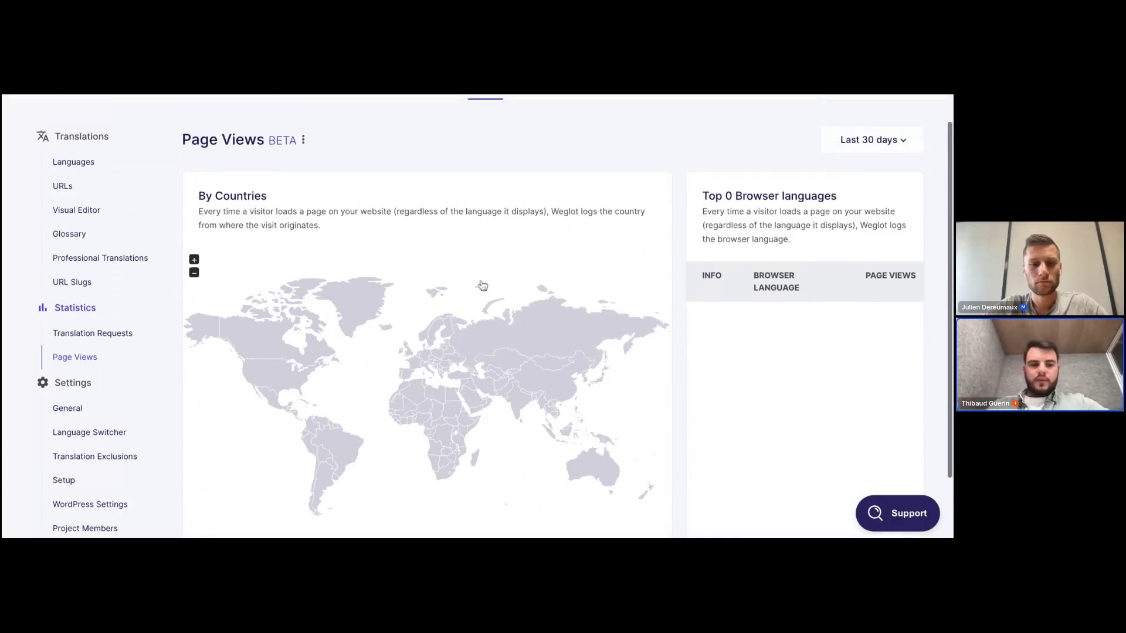
pyautogui.scroll(1, 482, 285)
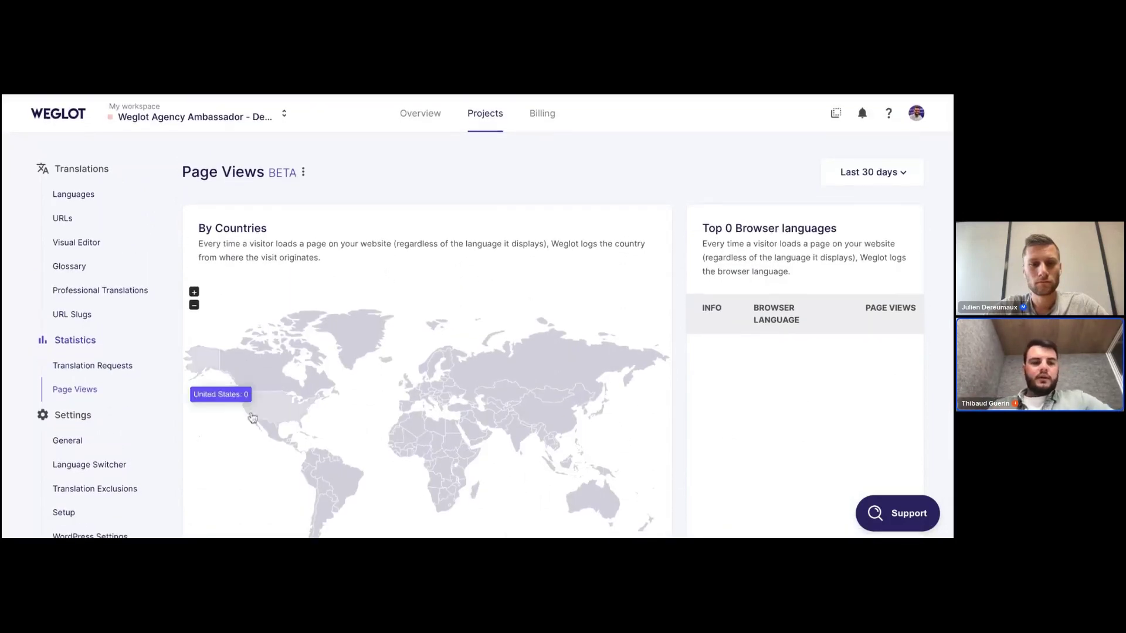
pyautogui.scroll(-3, 146, 438)
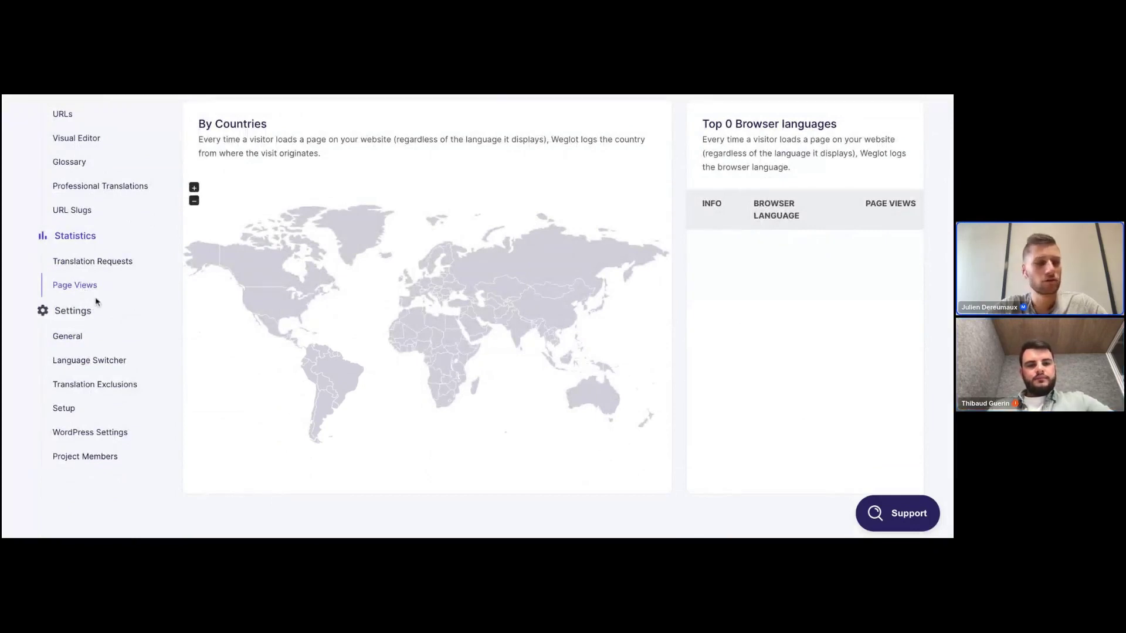
pyautogui.scroll(3, 97, 299)
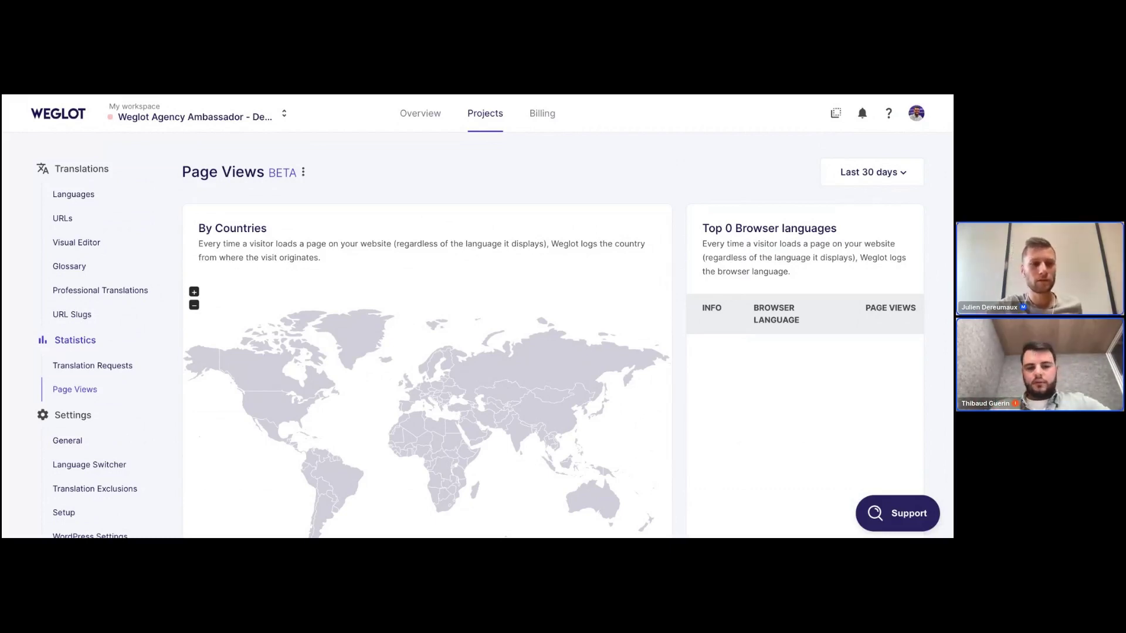
# Step: Open the project's General settings and look over the original language, Auto switch, website type and industry options
pyautogui.scroll(-1, 124, 395)
pyautogui.scroll(-1, 124, 394)
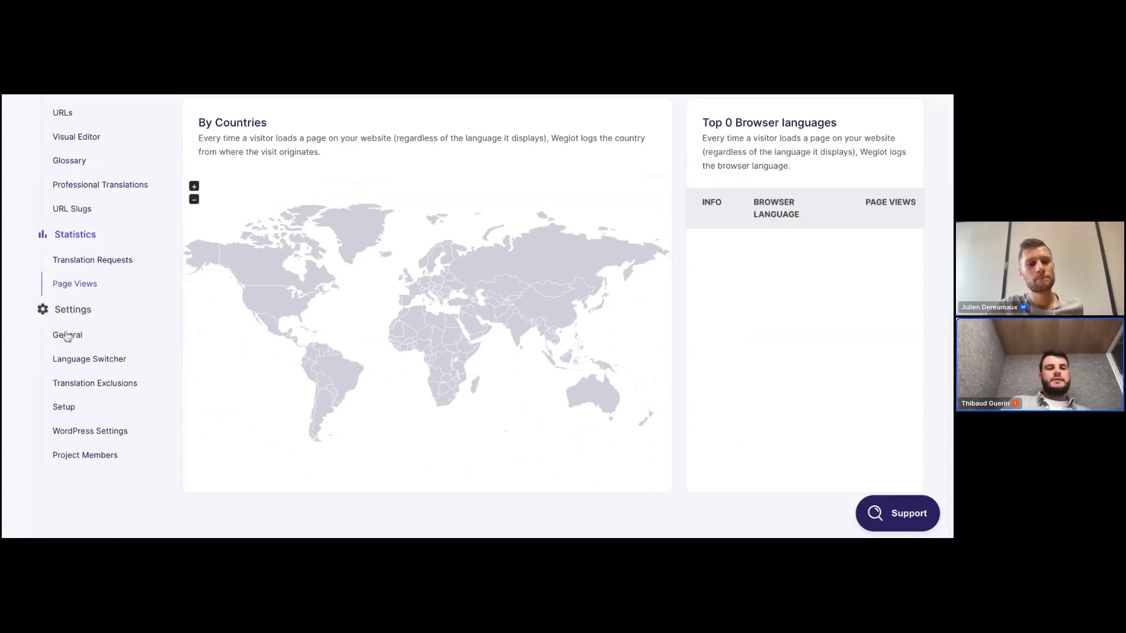
pyautogui.click(67, 336)
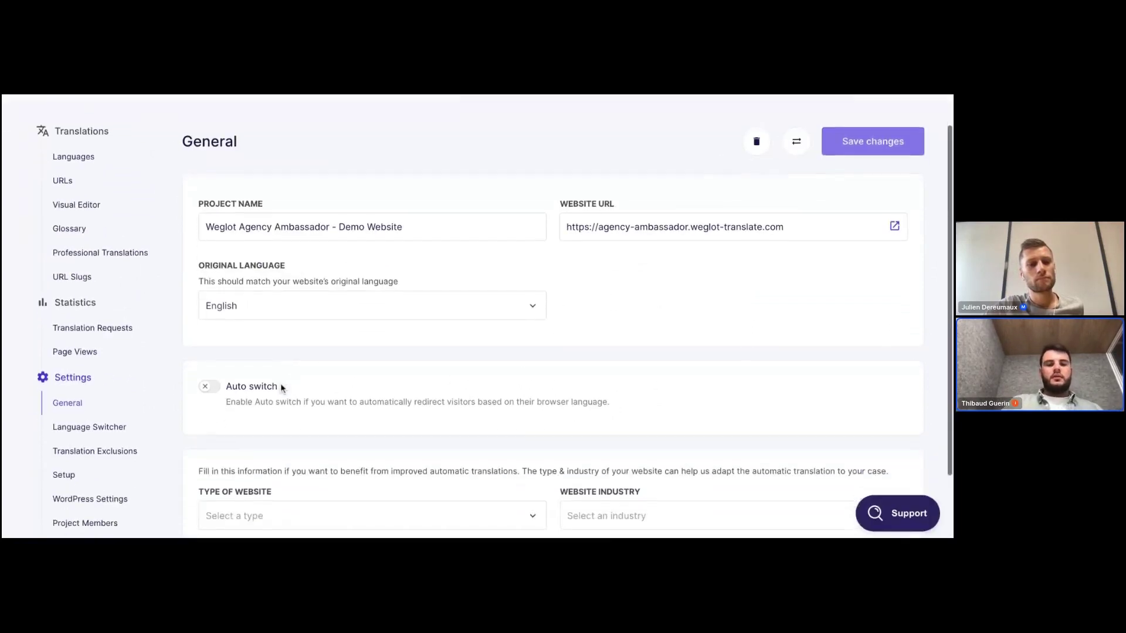
pyautogui.scroll(-2, 281, 386)
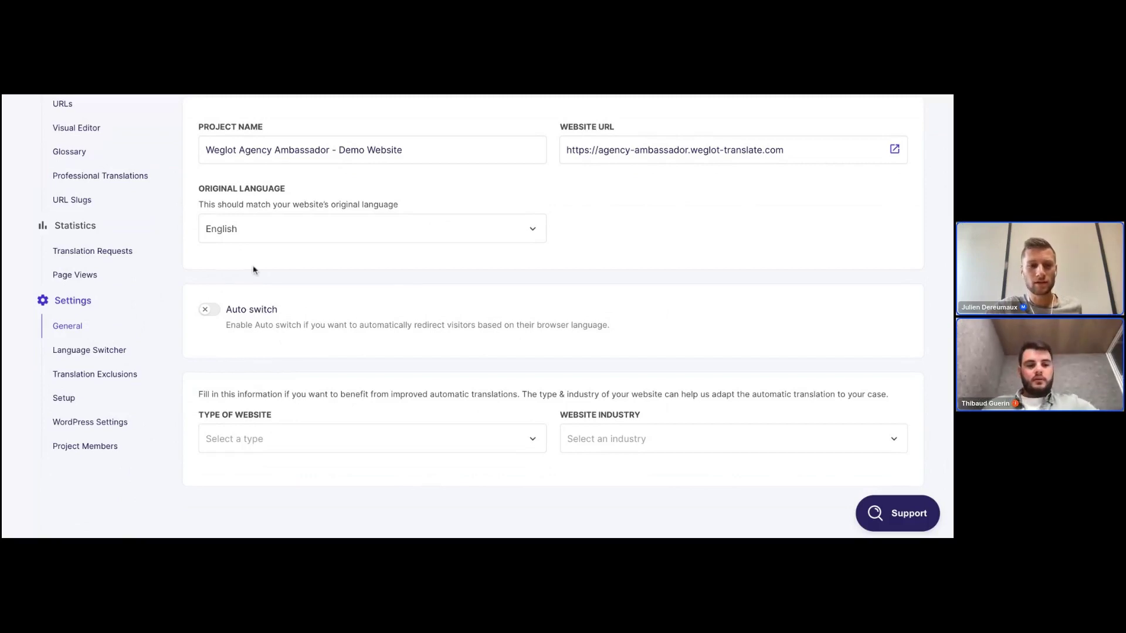
pyautogui.scroll(2, 251, 269)
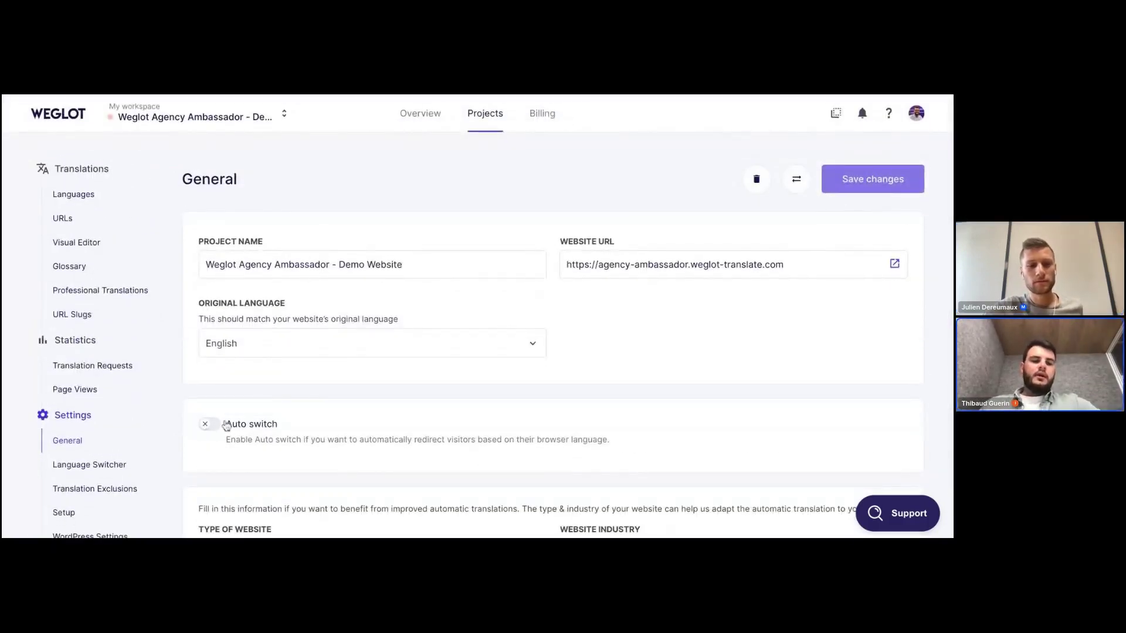
pyautogui.scroll(-2, 236, 410)
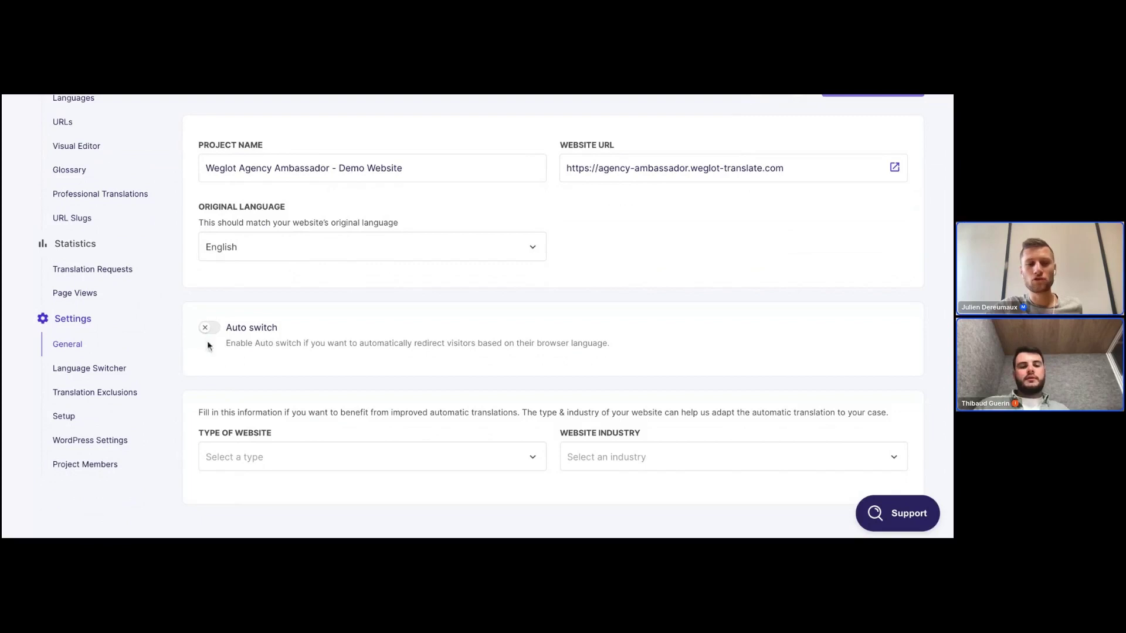
pyautogui.scroll(2, 193, 300)
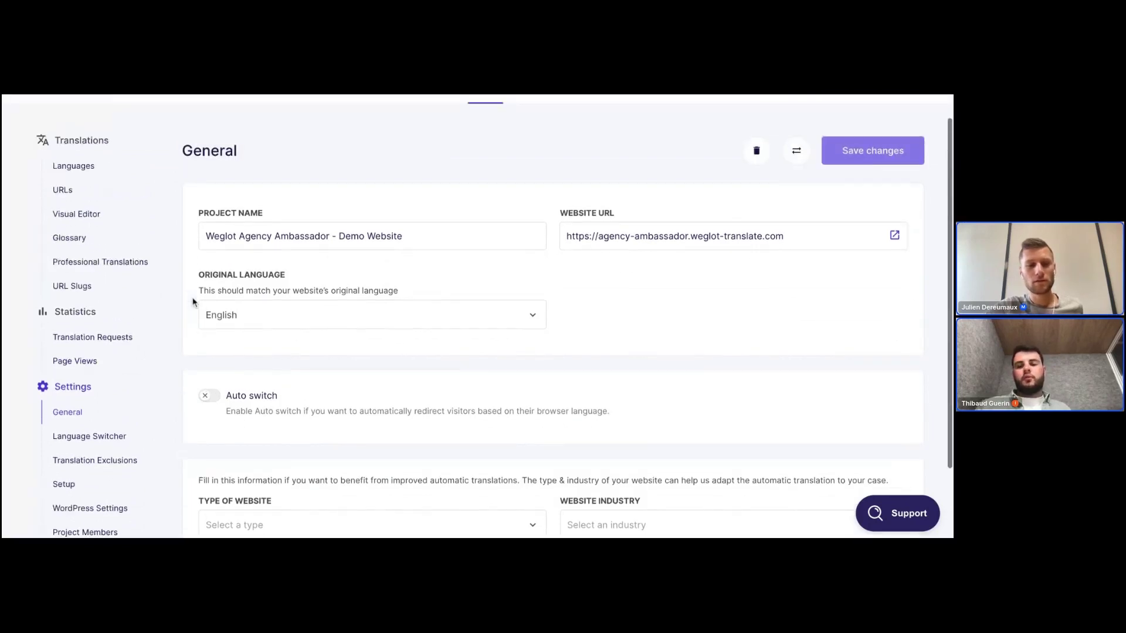
pyautogui.scroll(1, 193, 302)
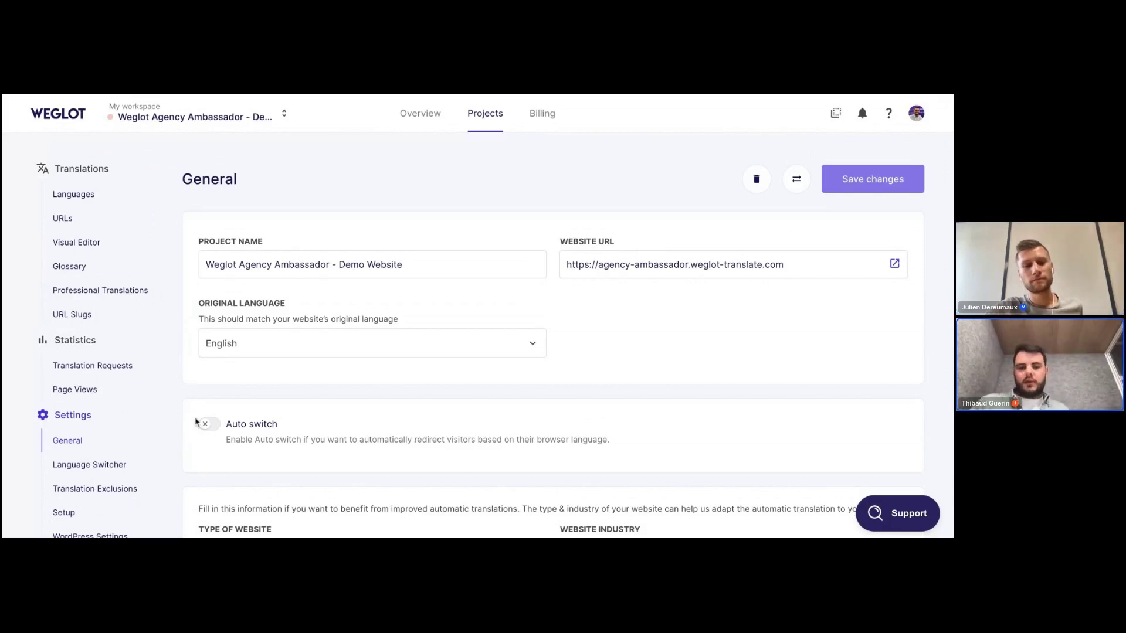
# Step: Open the Language Switcher settings and look over the switcher editor, custom CSS and languages appearance sections
pyautogui.scroll(-1, 241, 390)
pyautogui.scroll(-1, 241, 390)
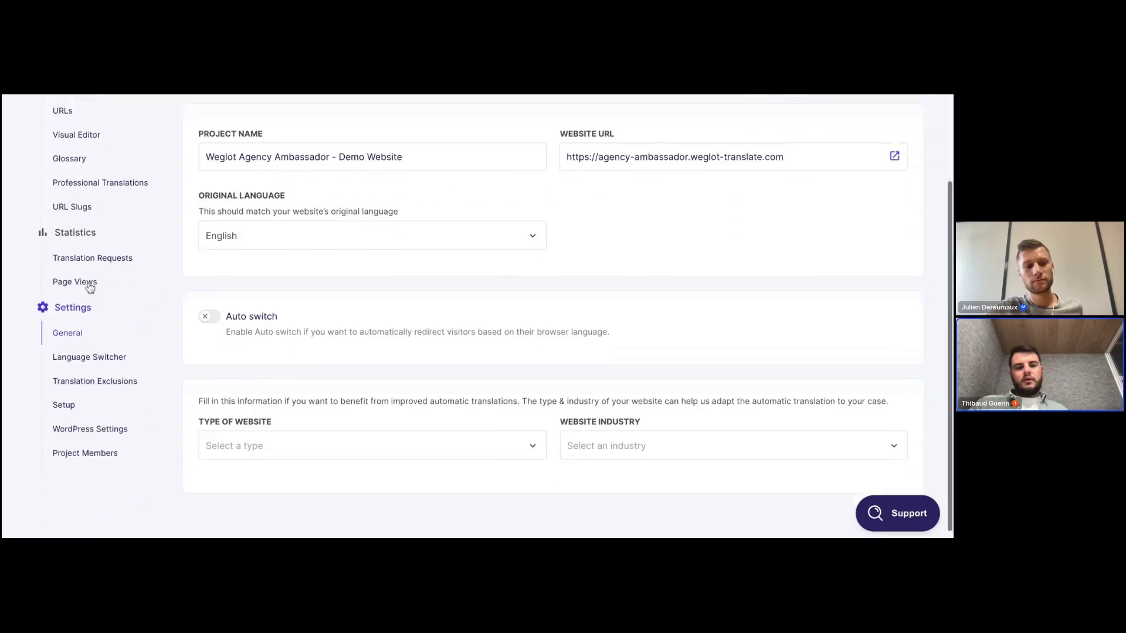
pyautogui.click(80, 355)
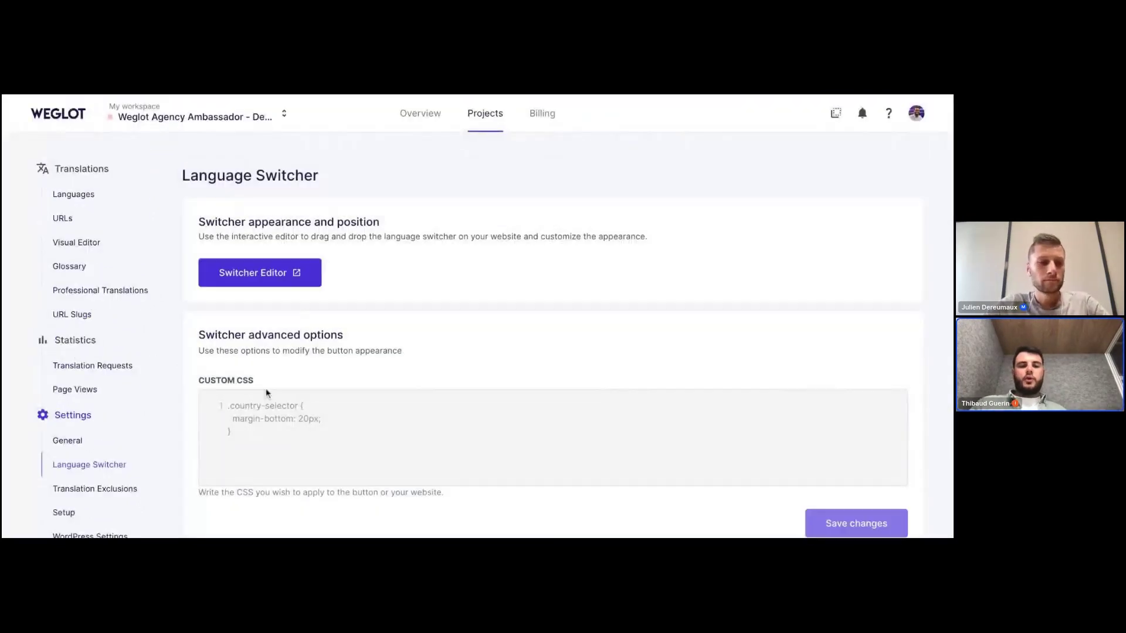
pyautogui.scroll(-2, 287, 327)
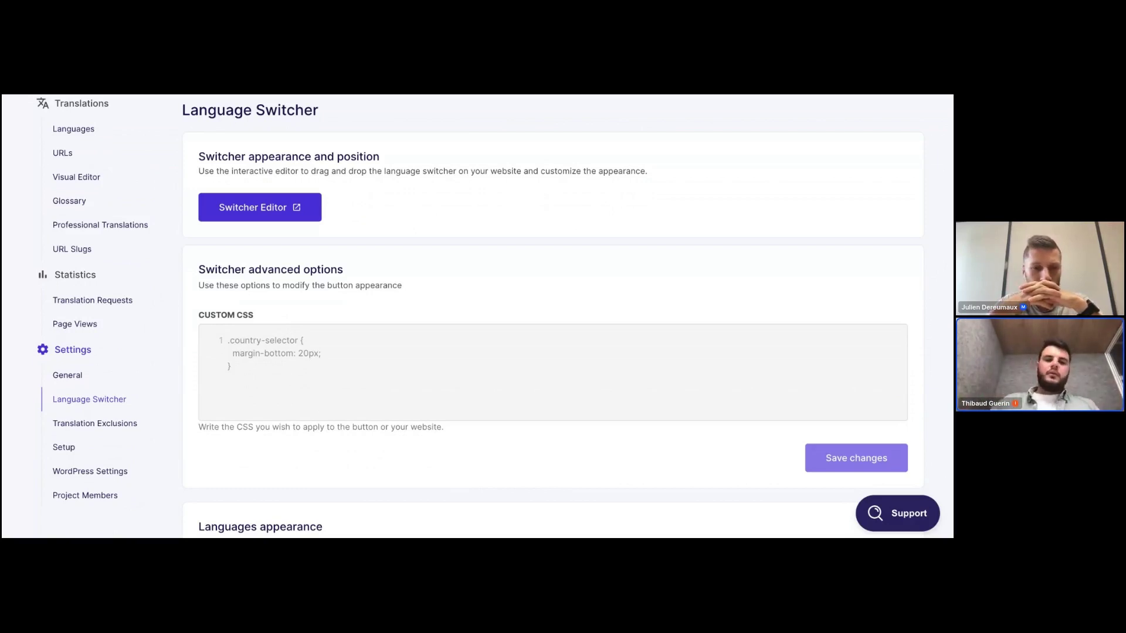
pyautogui.scroll(-3, 297, 297)
pyautogui.scroll(2, 298, 297)
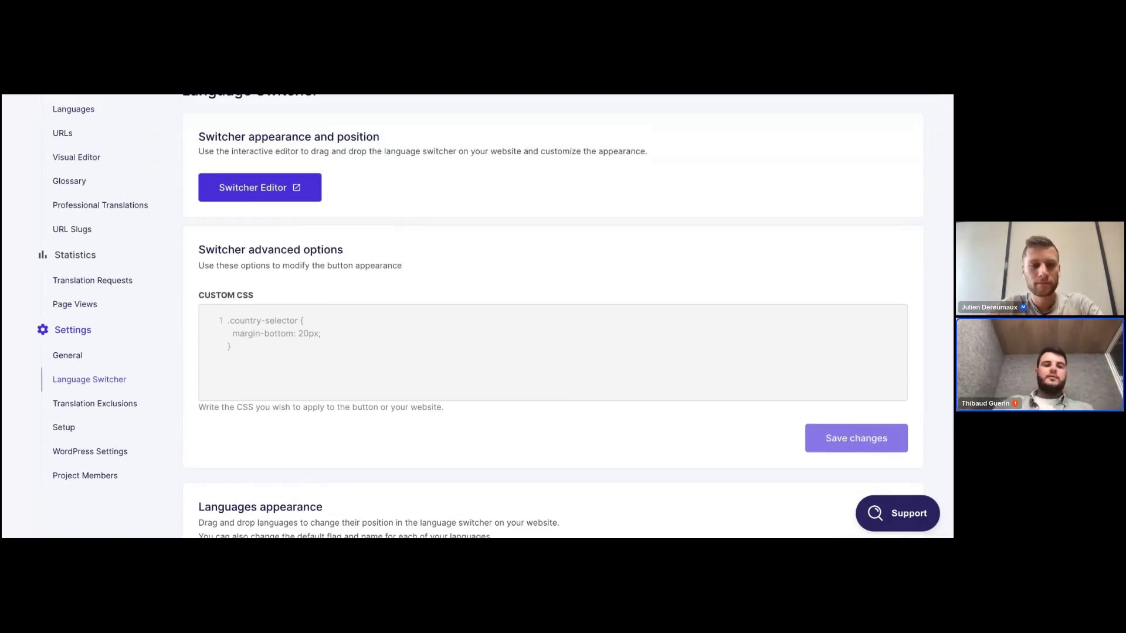
pyautogui.scroll(-2, 270, 391)
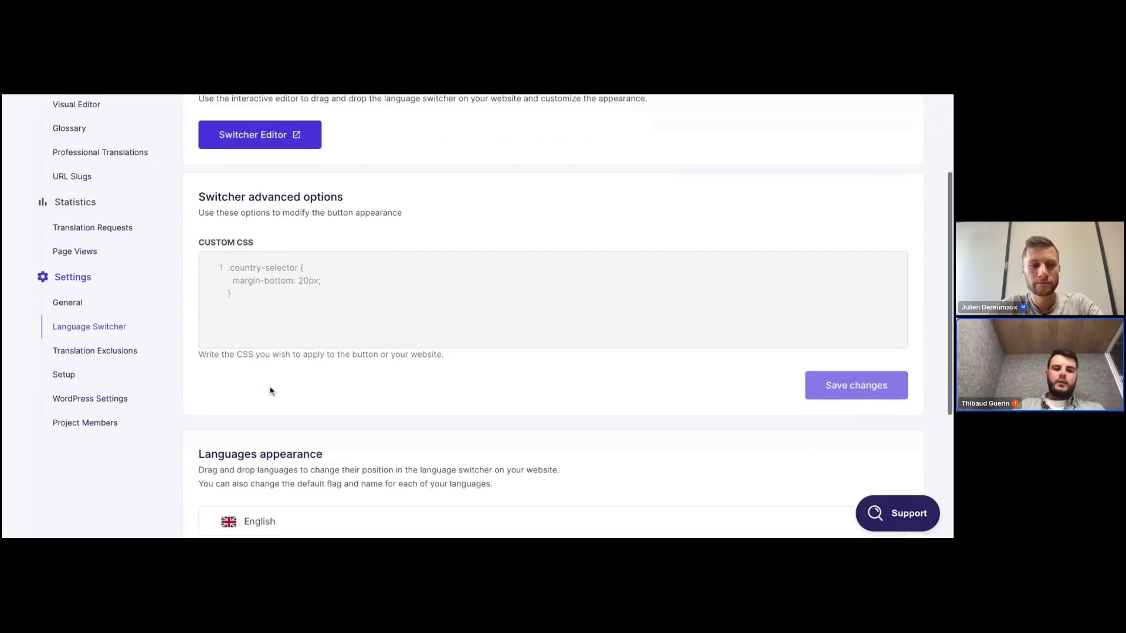
# Step: Open the Translation Exclusions page and look over its Excluded URLs and Excluded Blocks sections
pyautogui.click(102, 329)
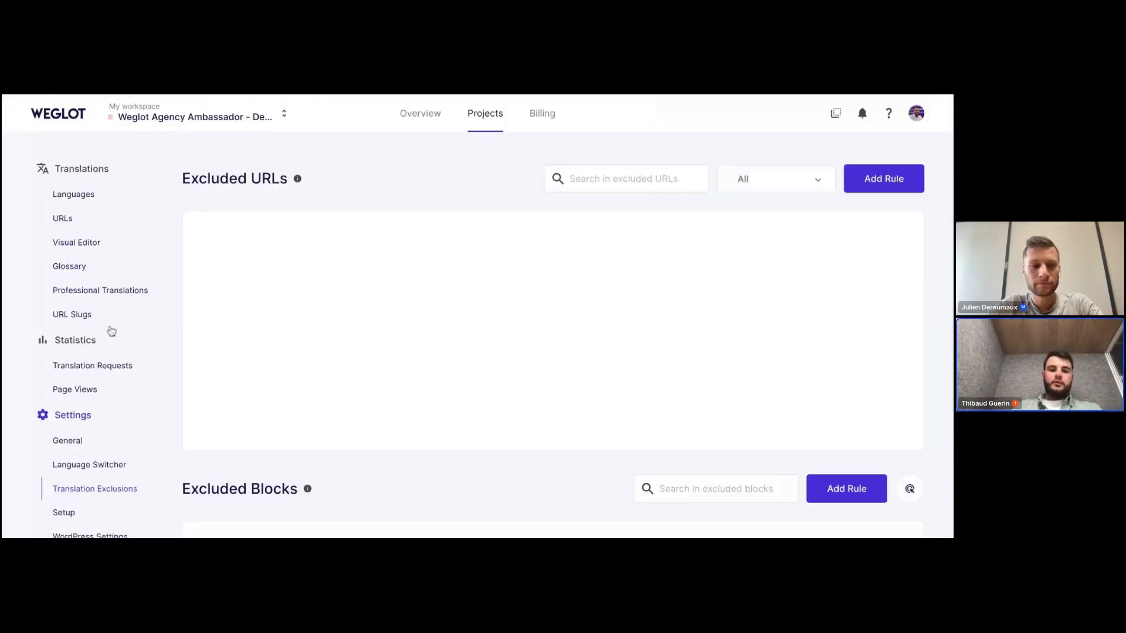
pyautogui.scroll(-2, 222, 266)
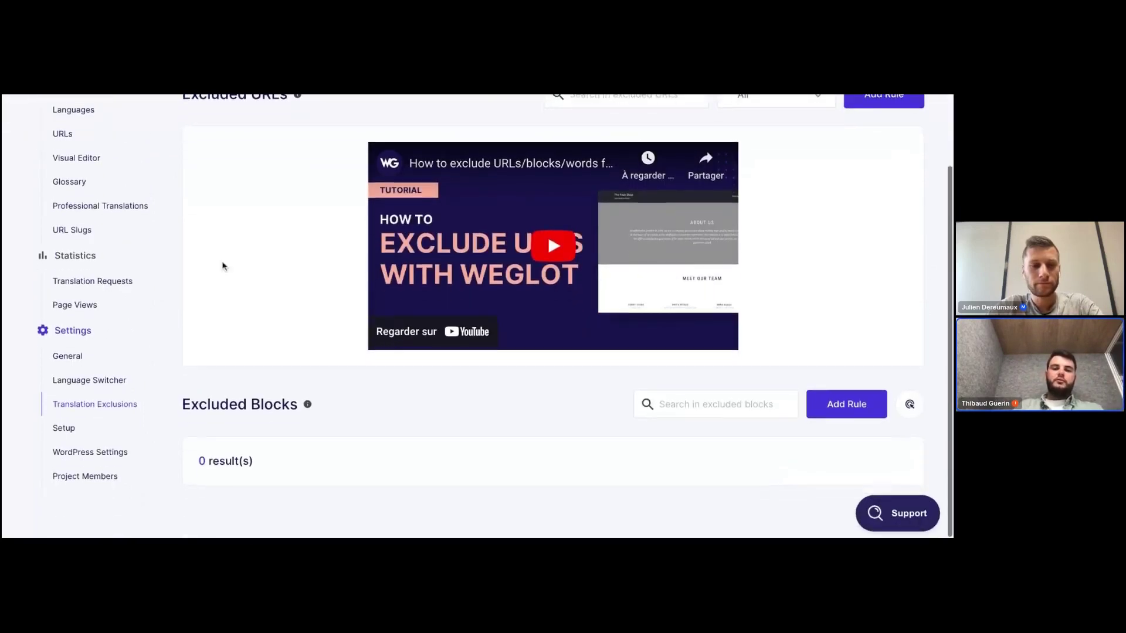
pyautogui.scroll(2, 222, 265)
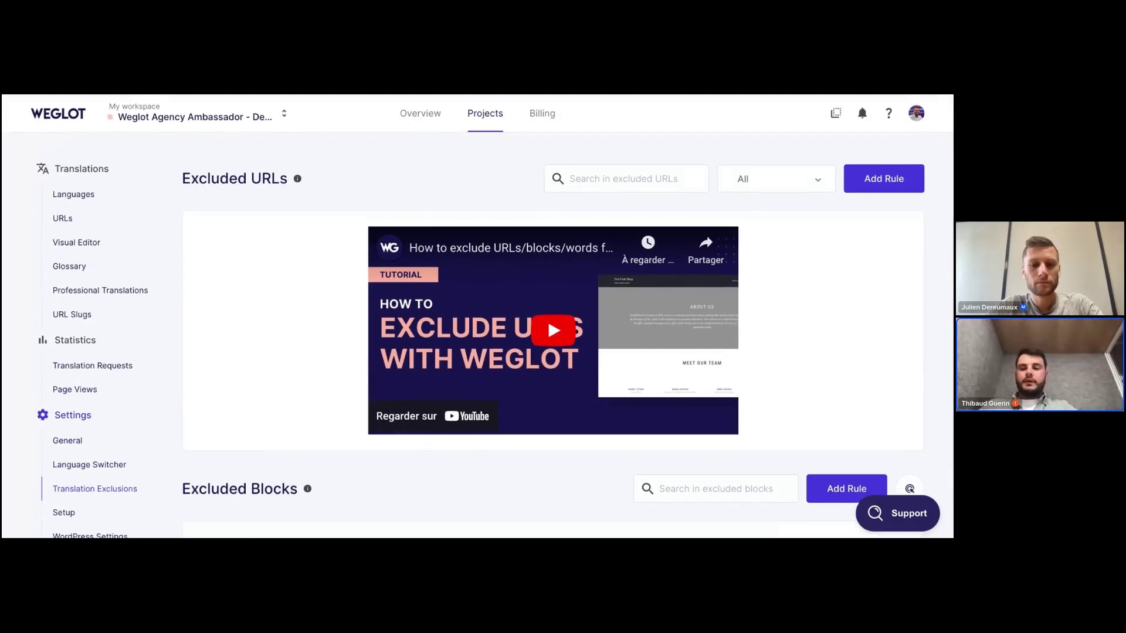
# Step: Draft an excluded URL rule of type "Contain" for /blog and close the form without saving it
pyautogui.click(882, 178)
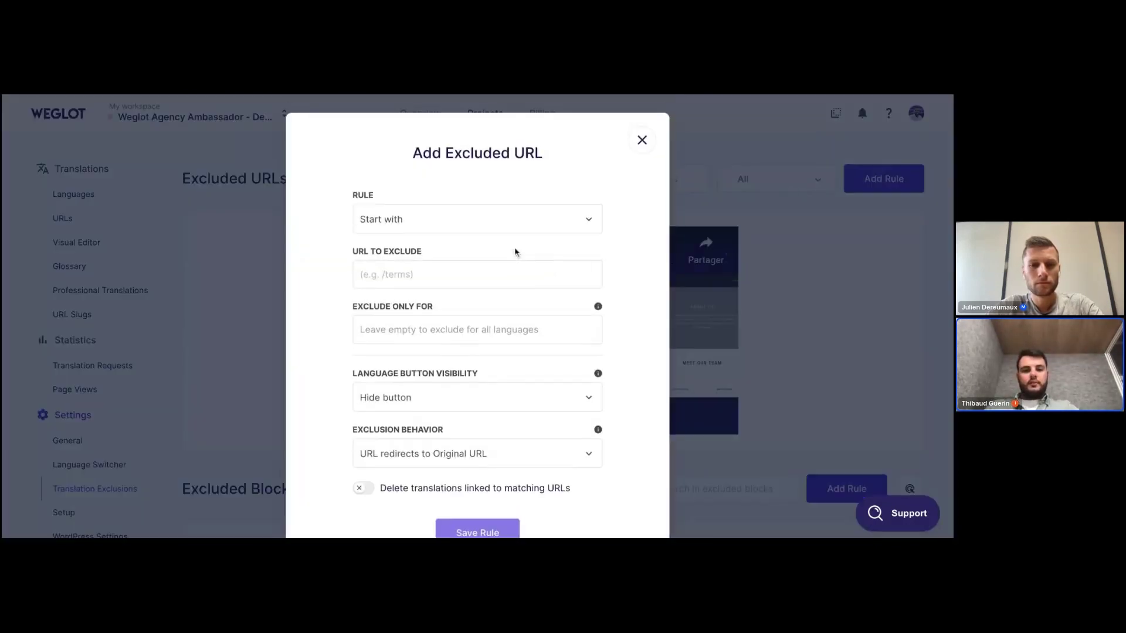
pyautogui.click(440, 221)
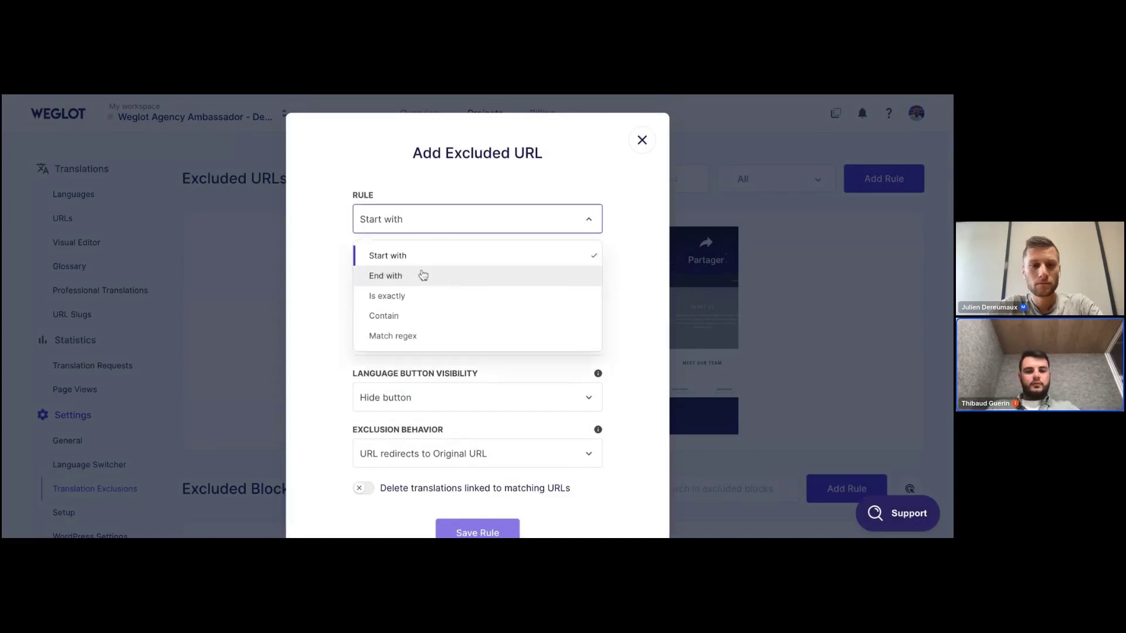
pyautogui.click(411, 315)
pyautogui.click(390, 272)
pyautogui.write('/blog')
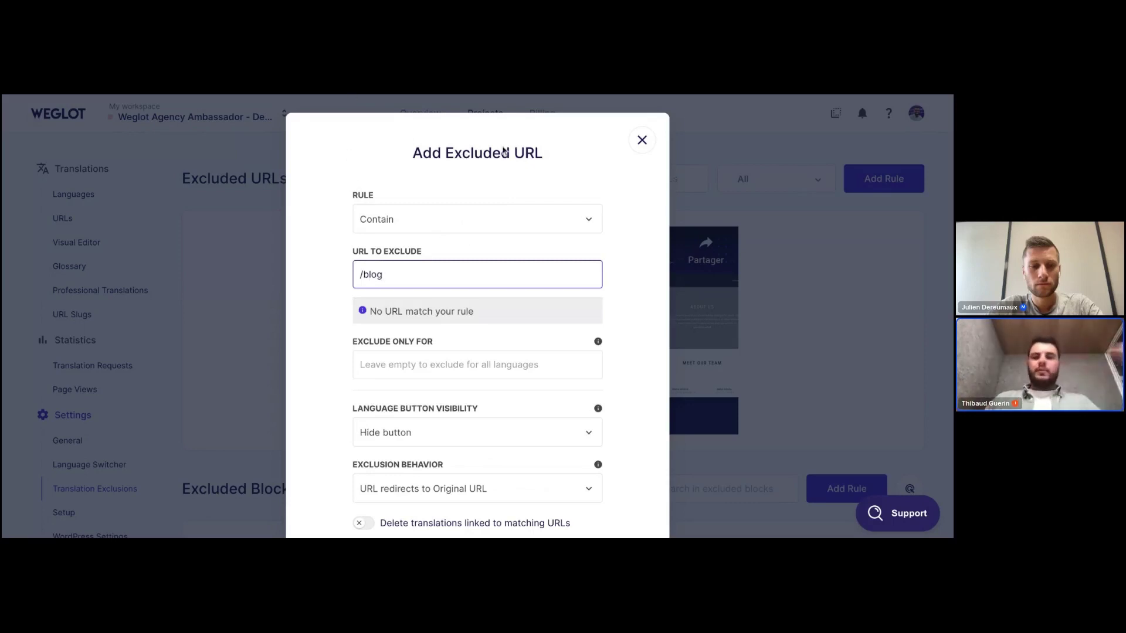
pyautogui.click(640, 144)
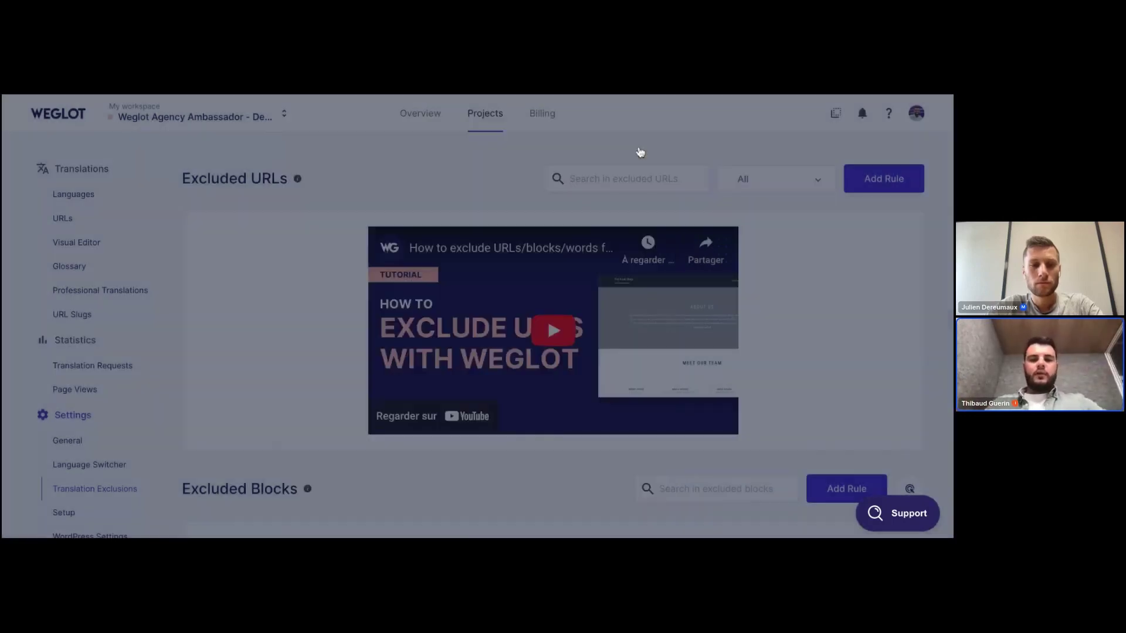
# Step: Open the Project Members page and draft a new member invite with the Translator role for Arabic
pyautogui.scroll(-2, 516, 364)
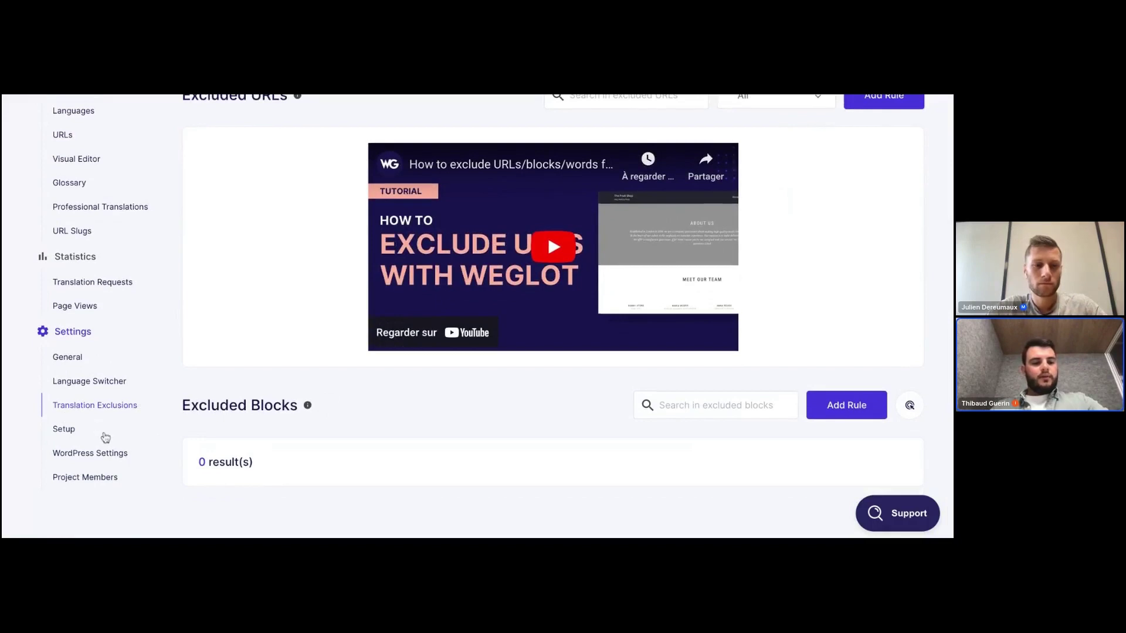
pyautogui.click(85, 477)
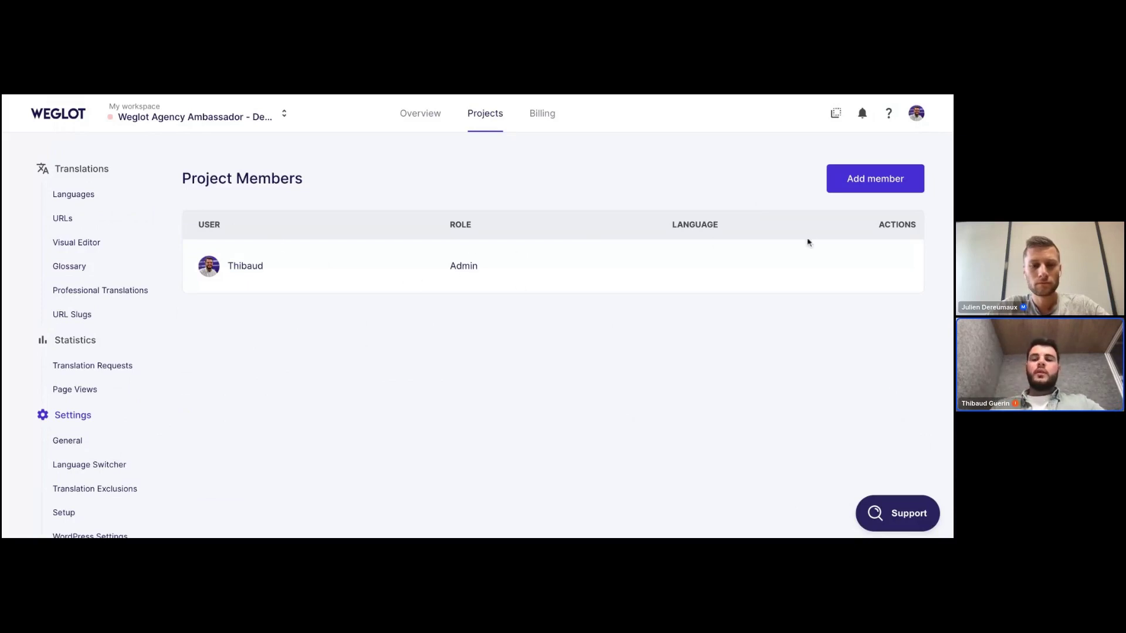
pyautogui.click(850, 189)
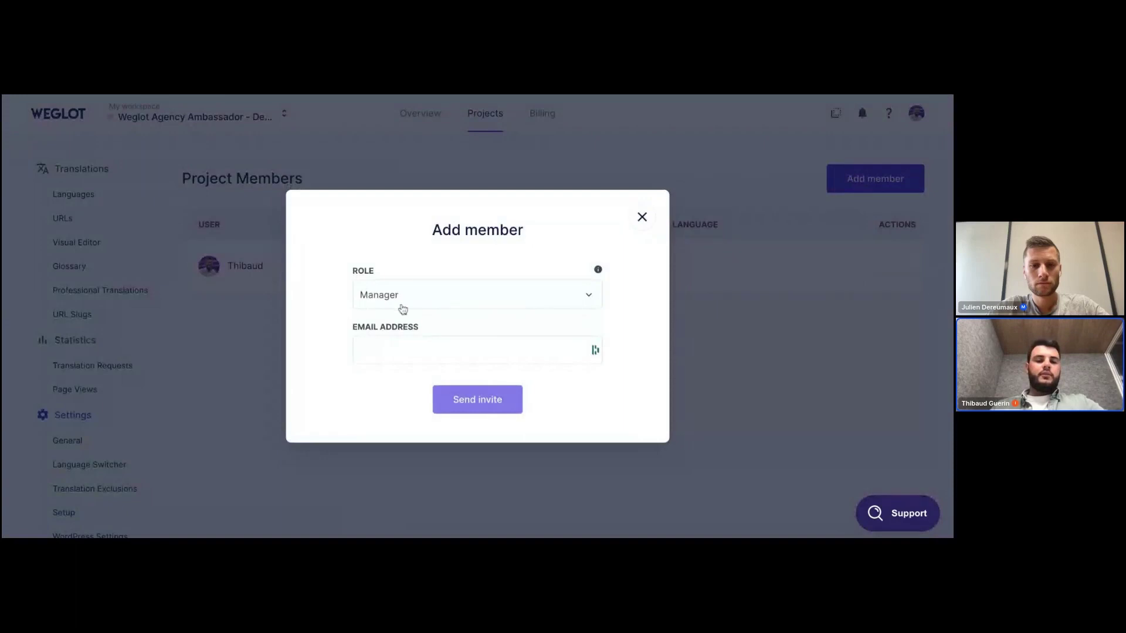
pyautogui.click(402, 307)
pyautogui.click(427, 351)
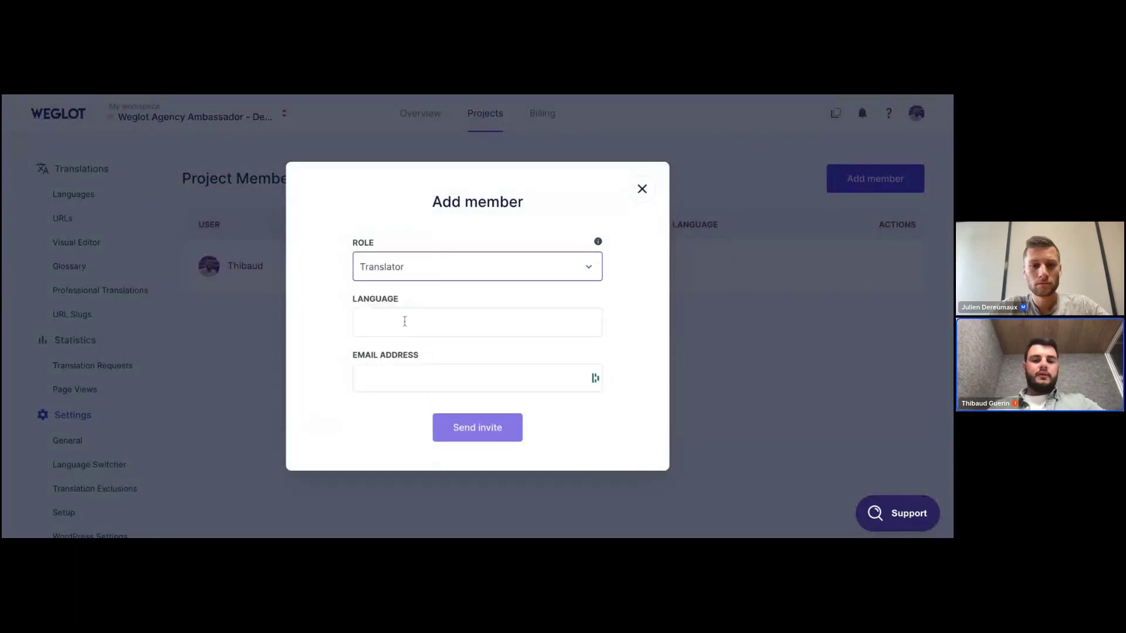
pyautogui.click(401, 317)
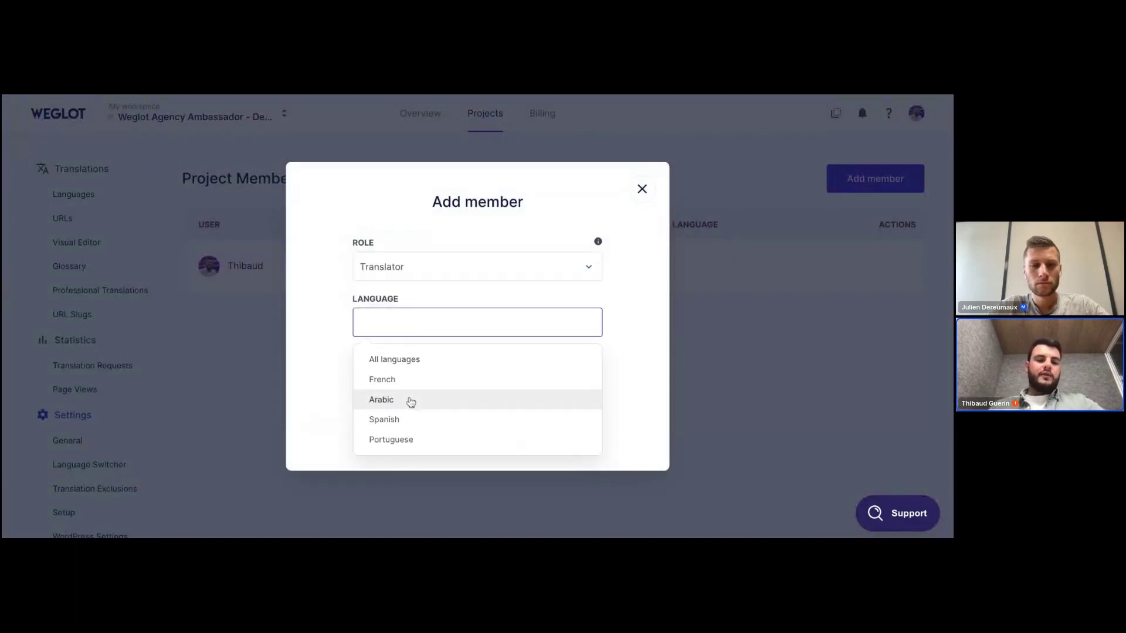
pyautogui.click(411, 402)
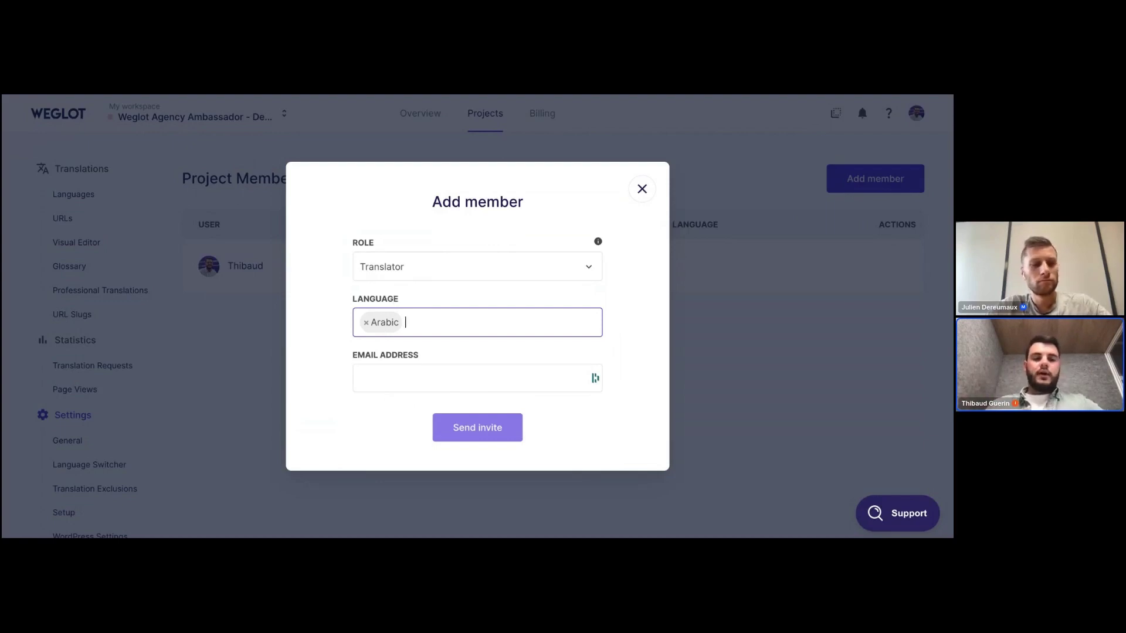
# Step: Remove Arabic from the invite, change the role to Manager, and close the form without sending it
pyautogui.click(366, 323)
pyautogui.click(420, 271)
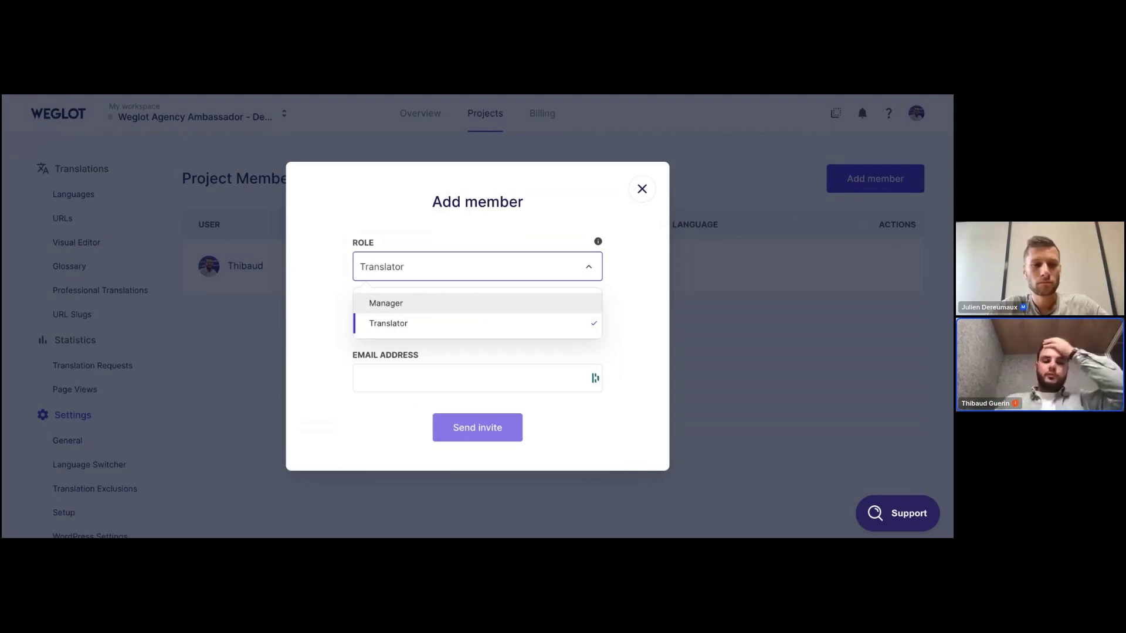
pyautogui.click(385, 303)
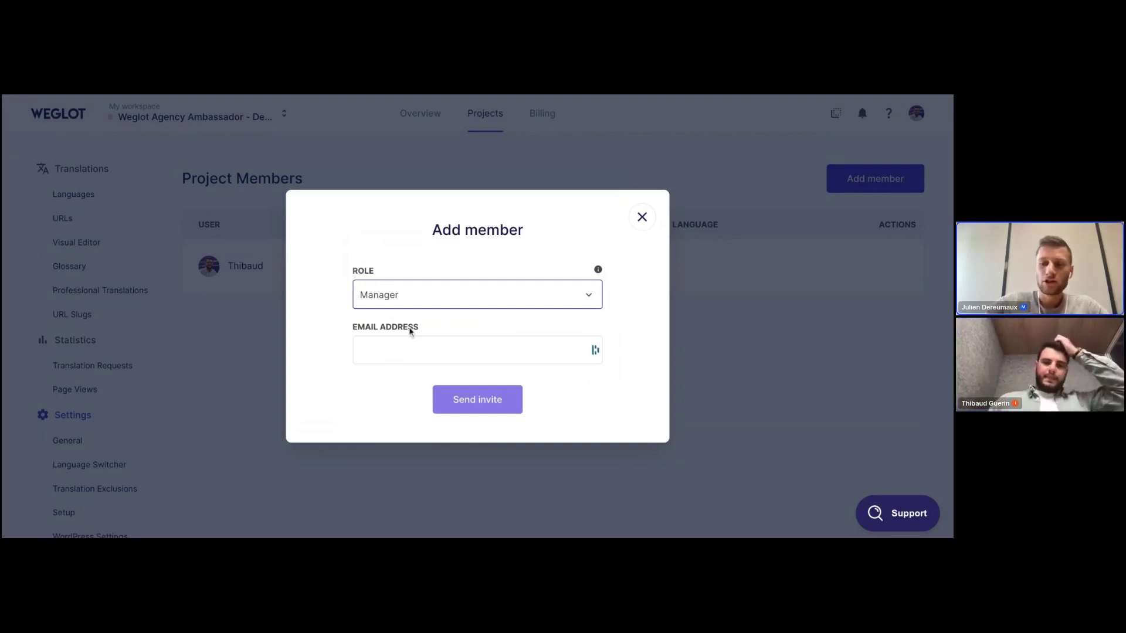
pyautogui.click(225, 207)
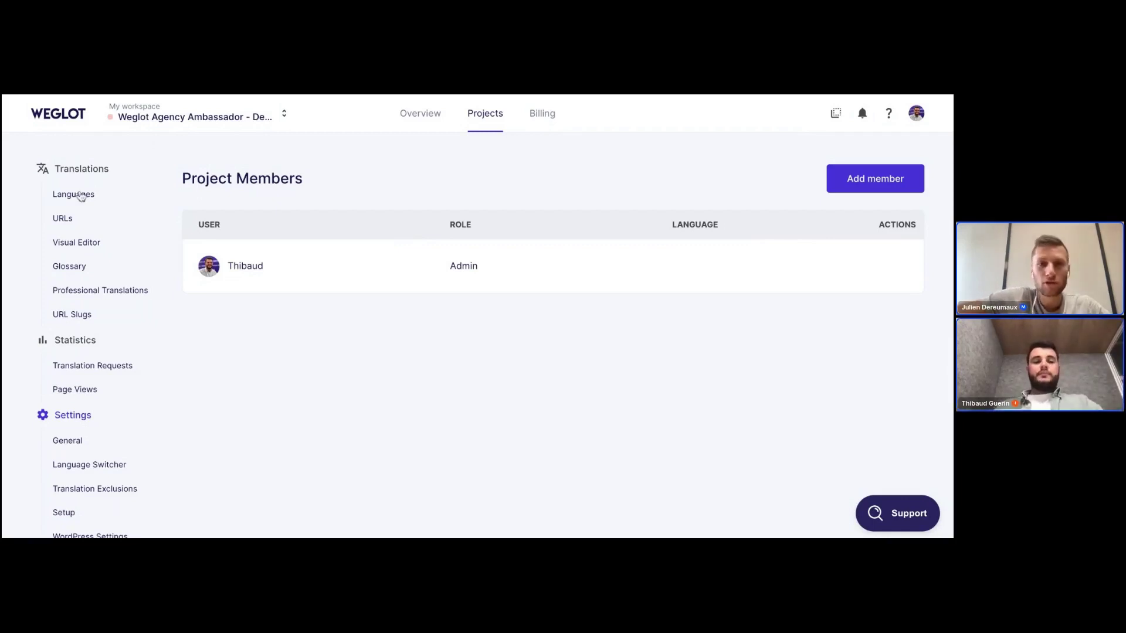
# Step: Return to the project's Languages page to view the translations by language
pyautogui.click(81, 195)
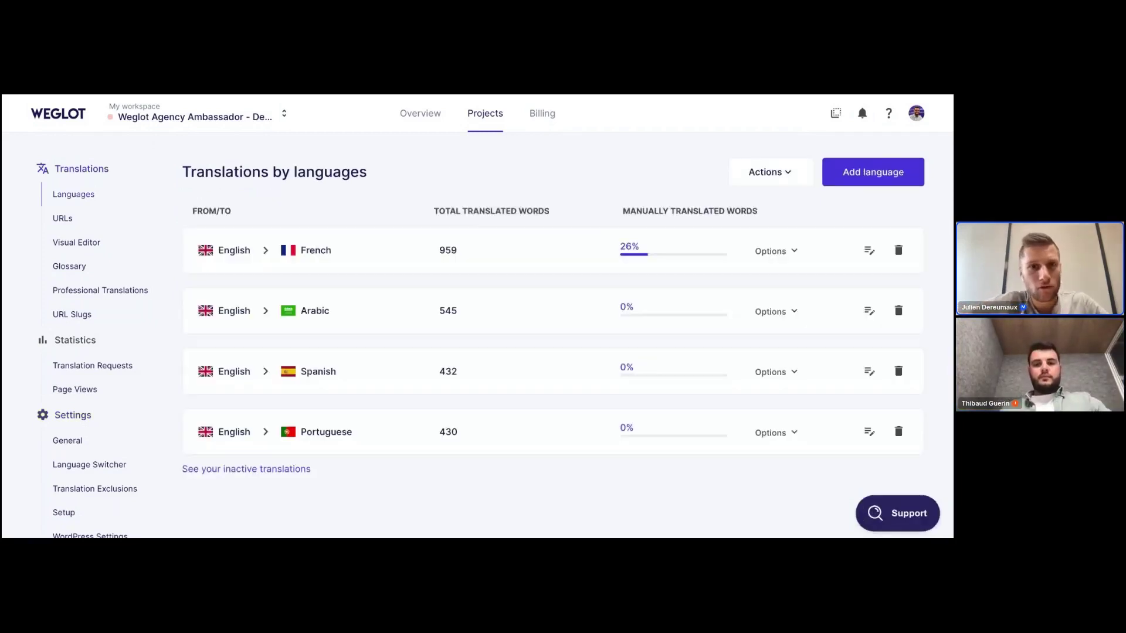